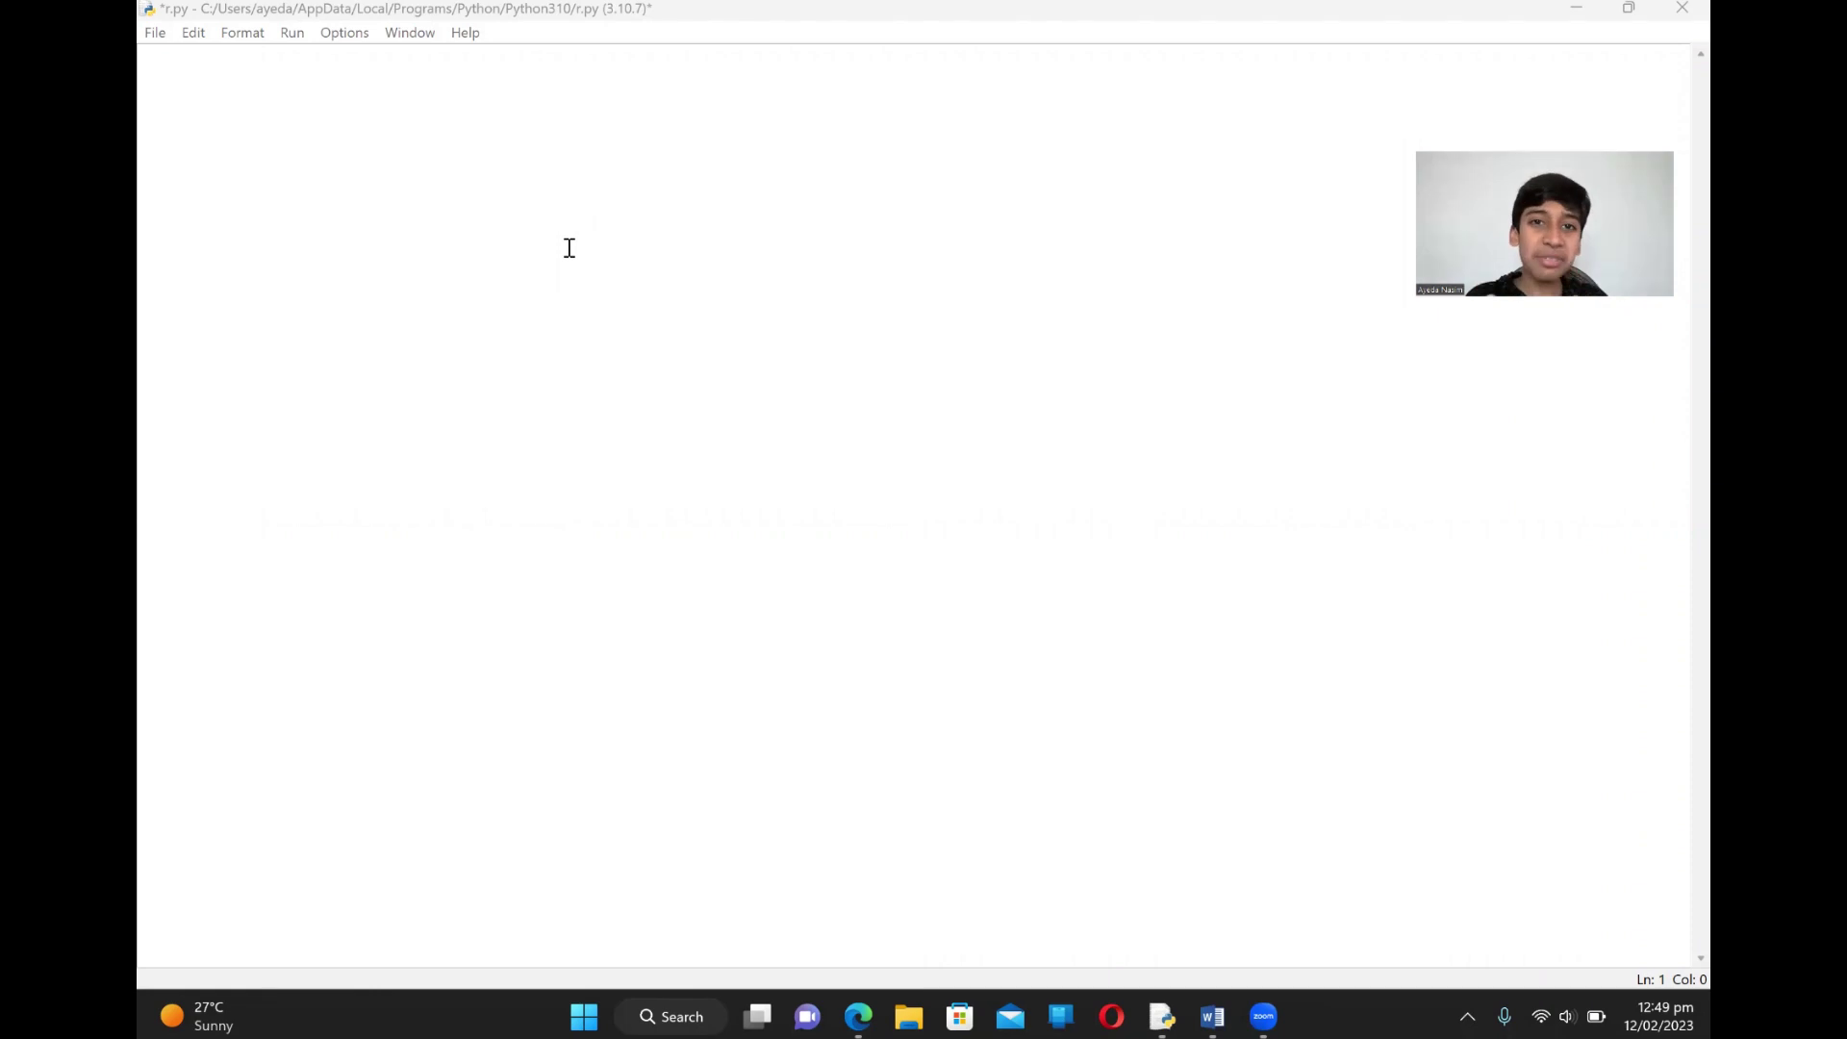
# Type array = [3,5,8,2,4] on line 1 of r.py and begin a print line below it
pyautogui.click(262, 106)
pyautogui.click(255, 66)
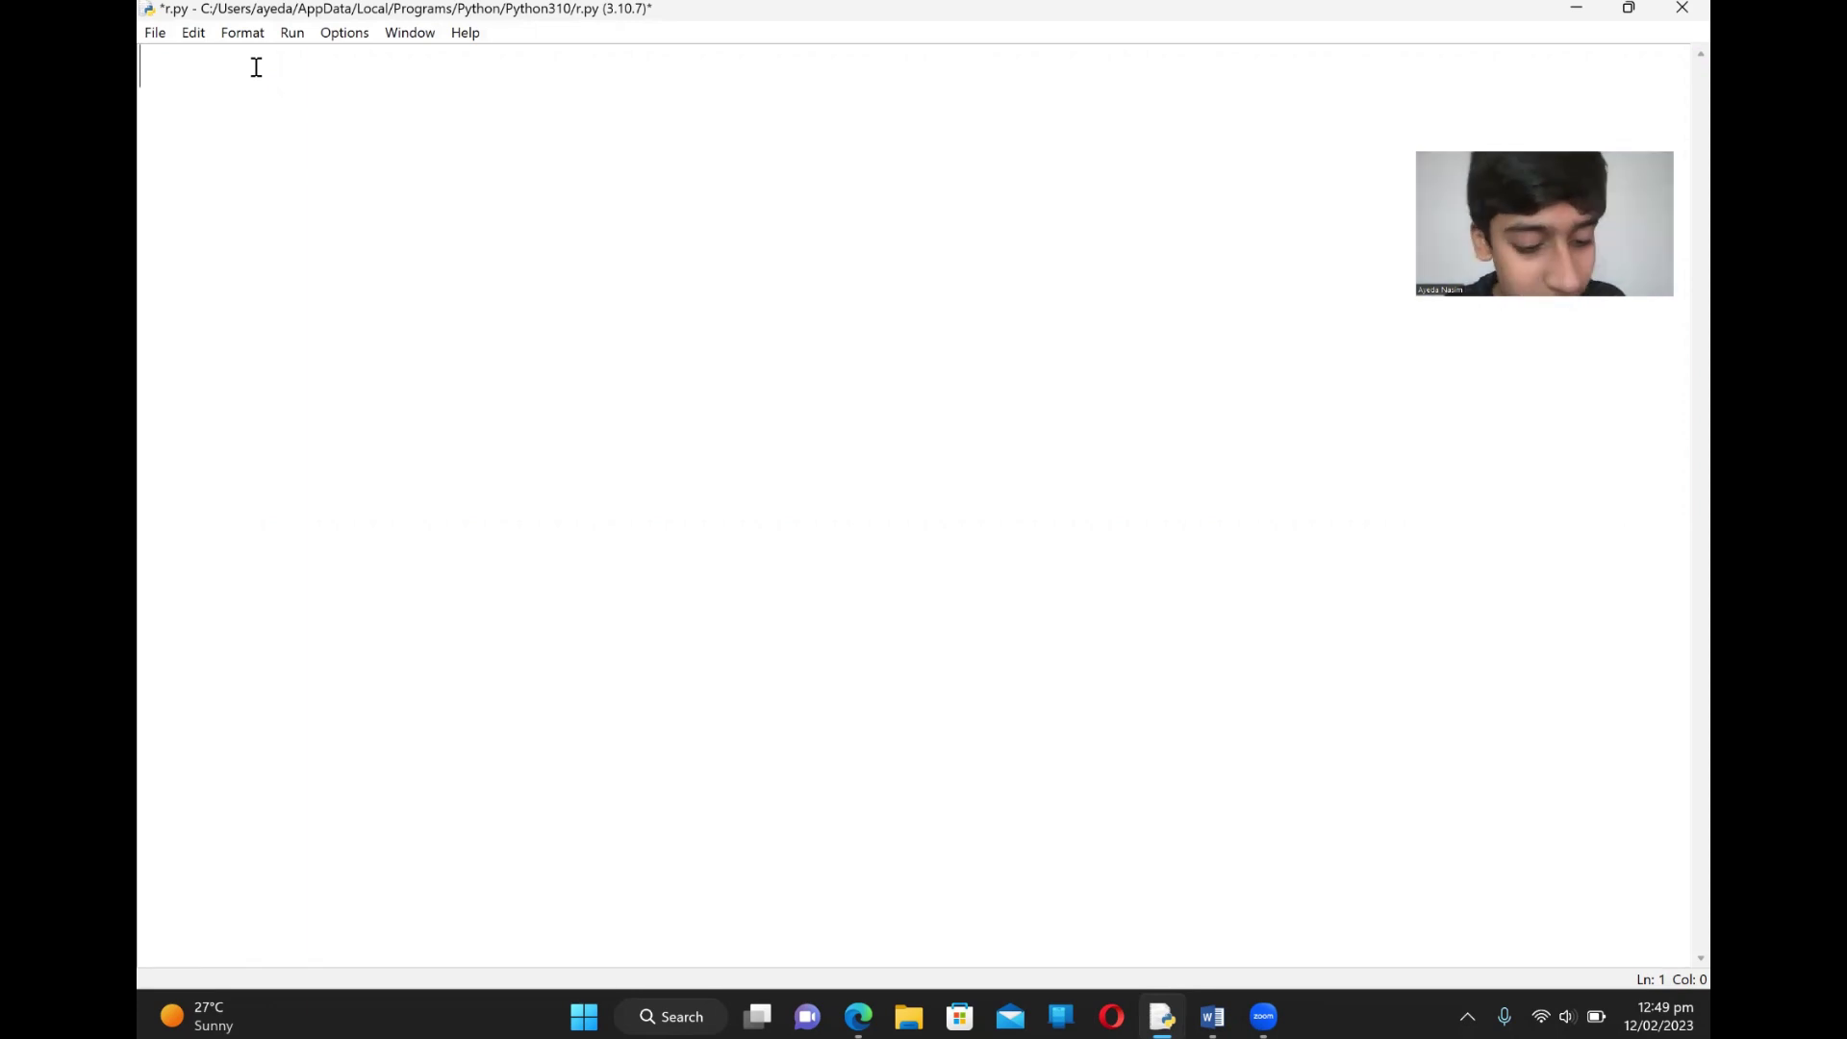
pyautogui.write('array')
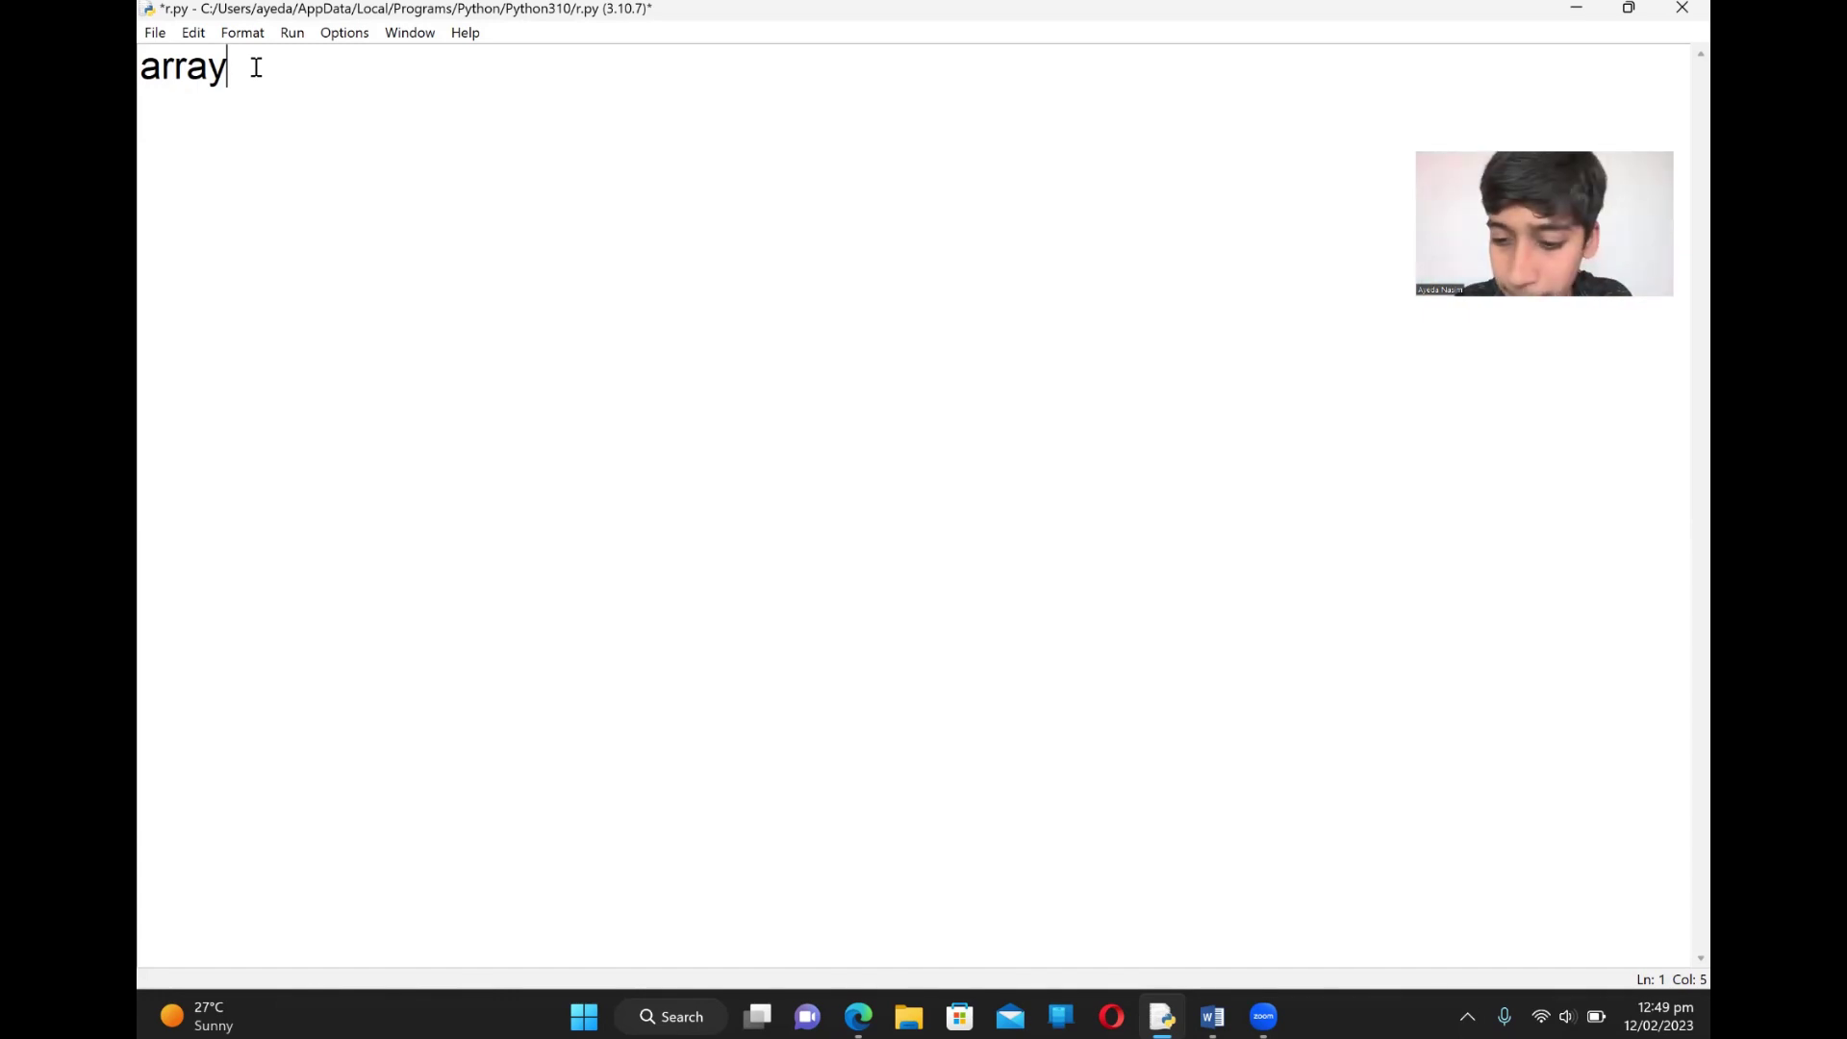
pyautogui.write(' = [3,5,8,2')
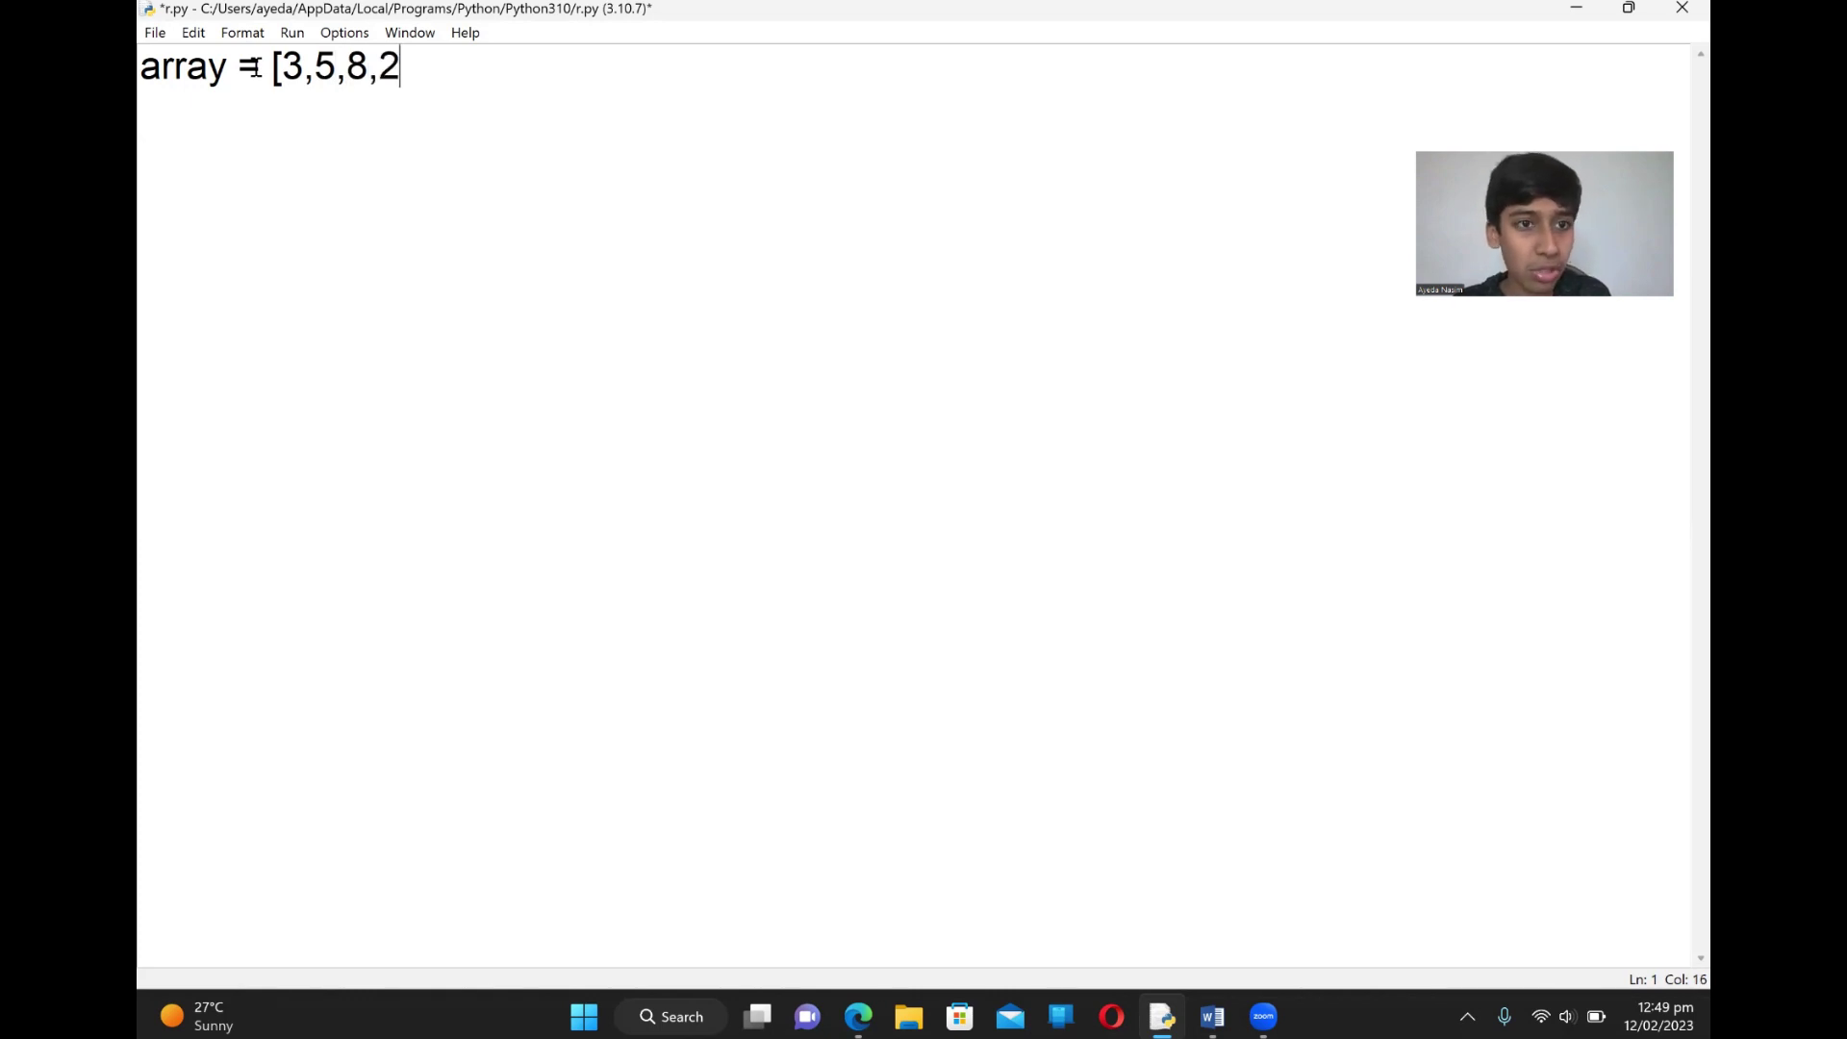
pyautogui.write(',4')
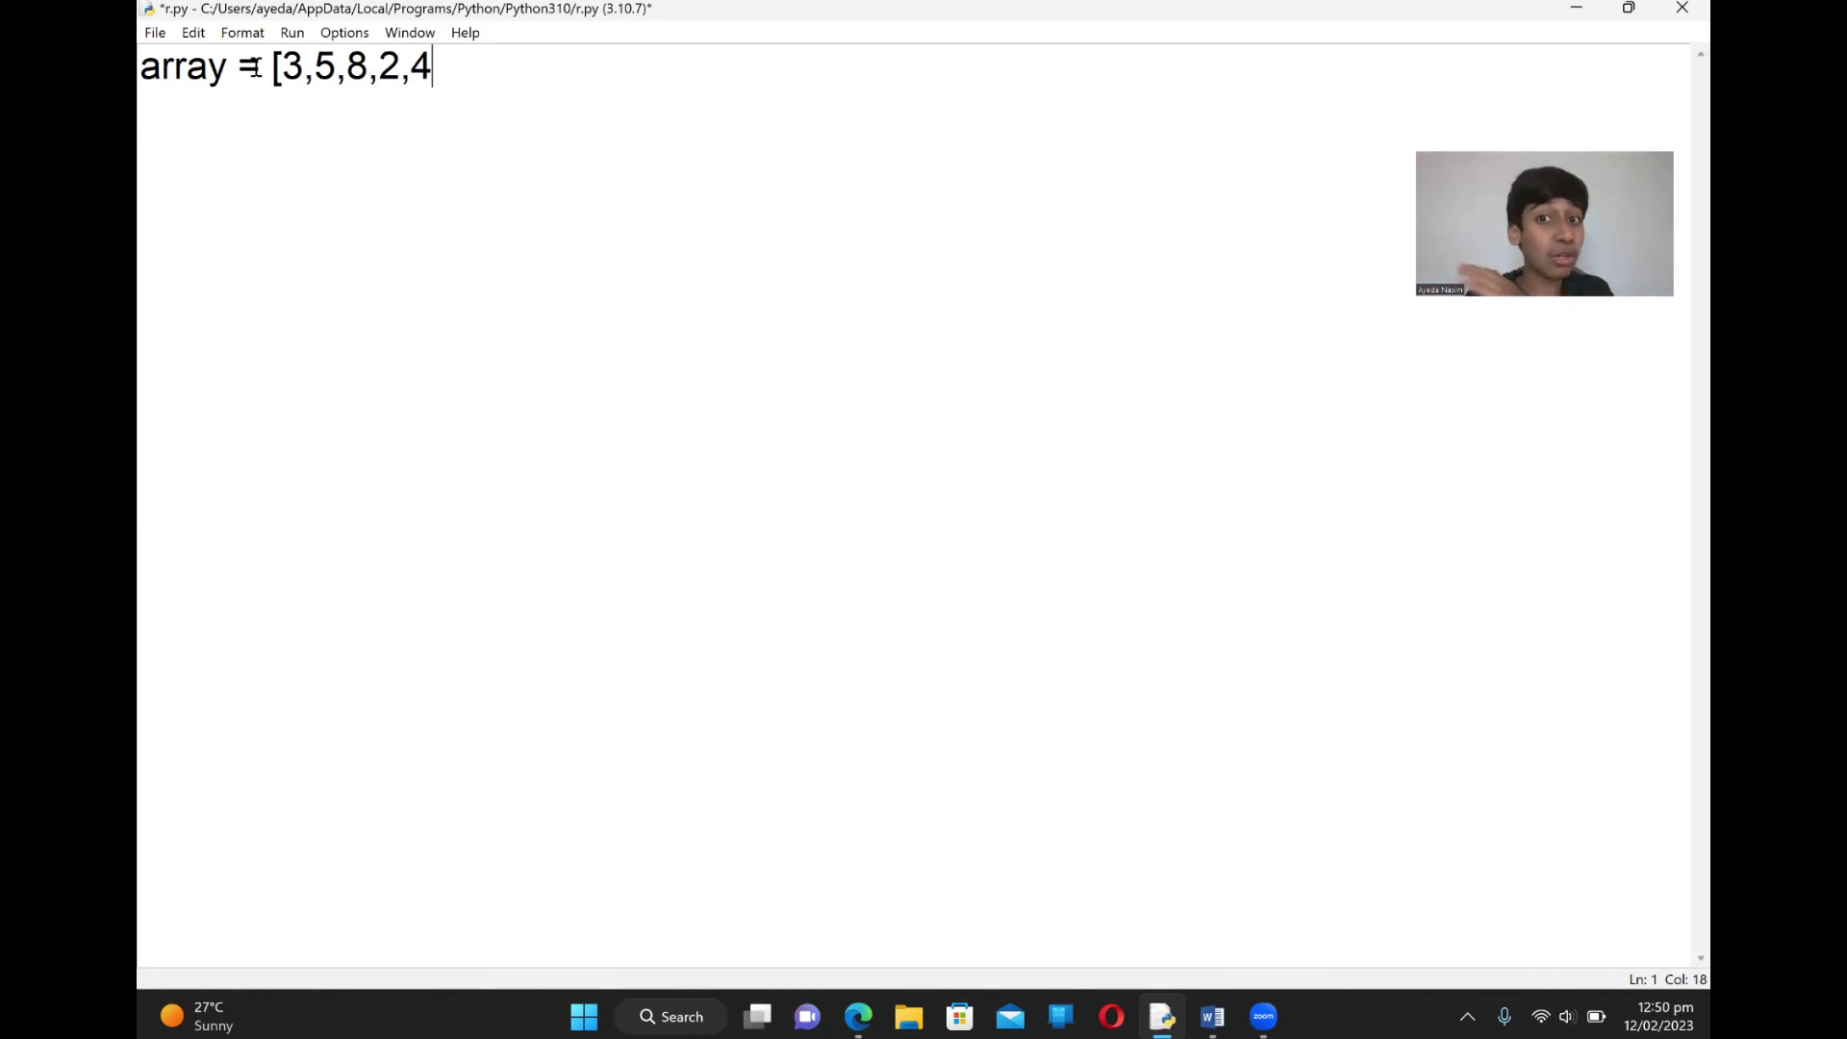
pyautogui.write(']')
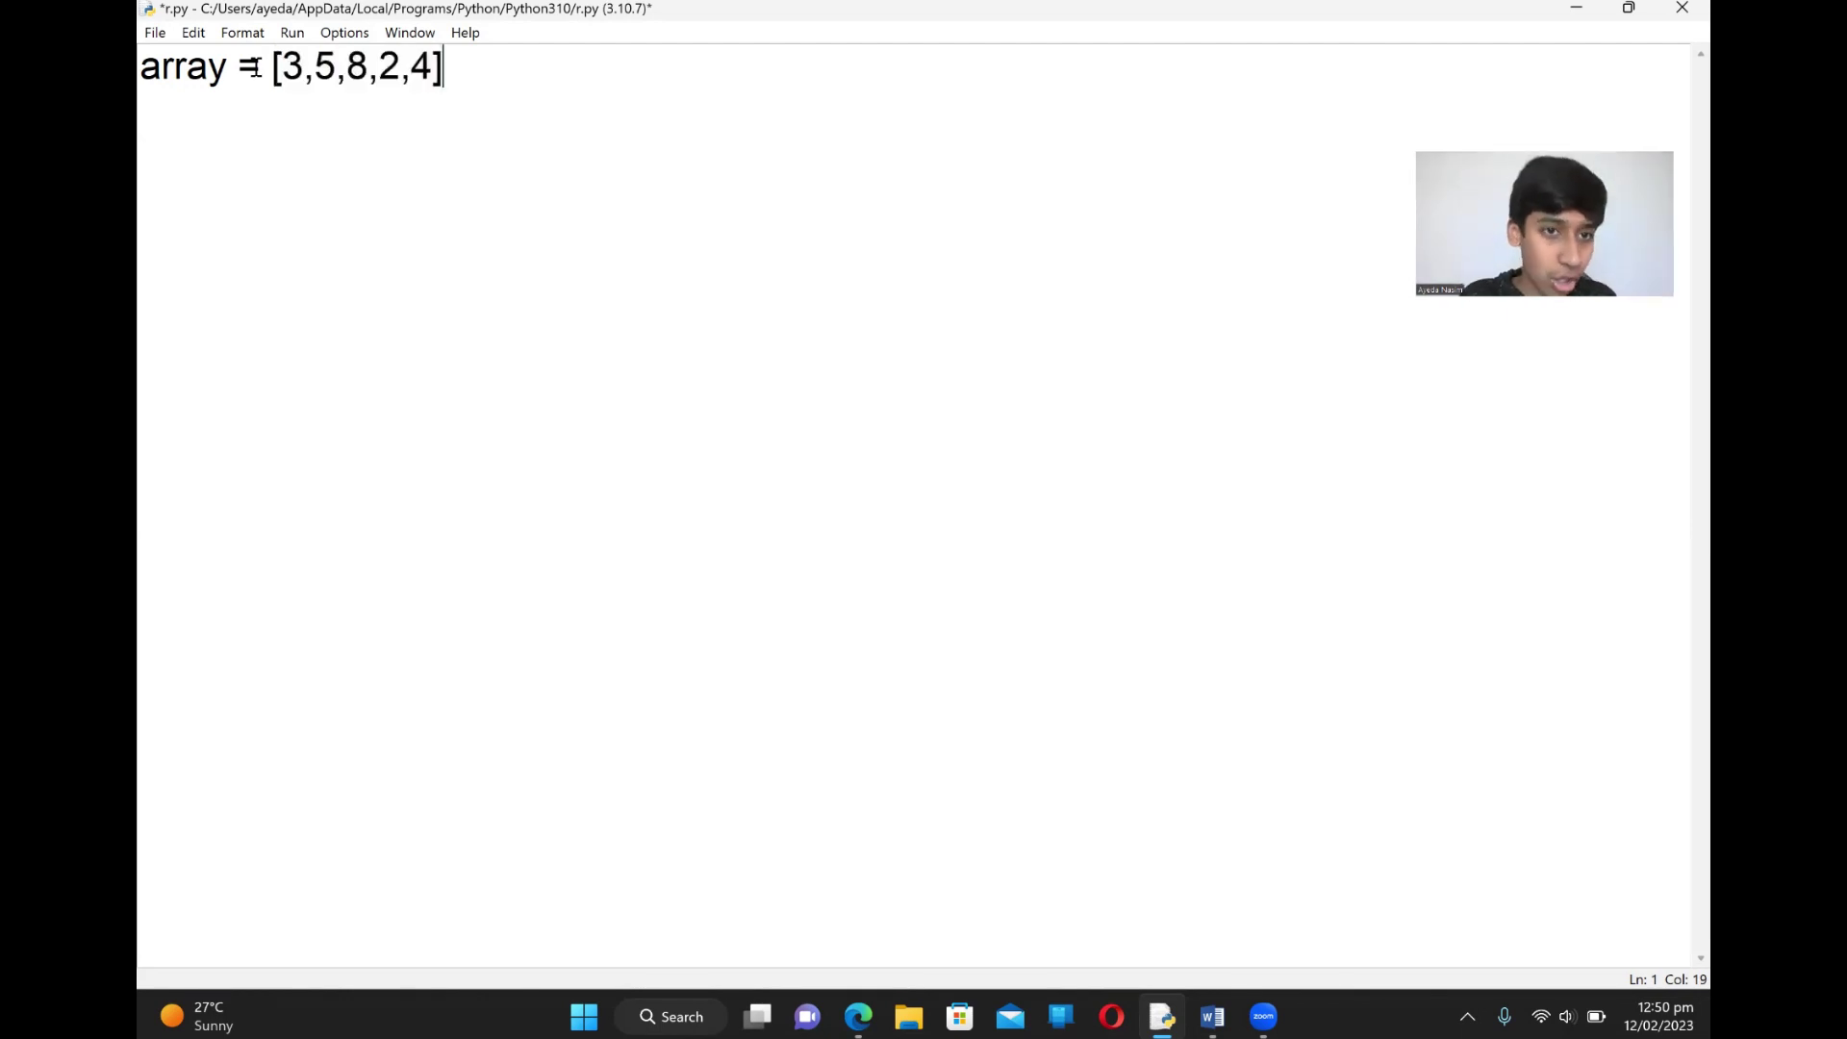
pyautogui.press('Return')
pyautogui.press('Return')
pyautogui.write('print')
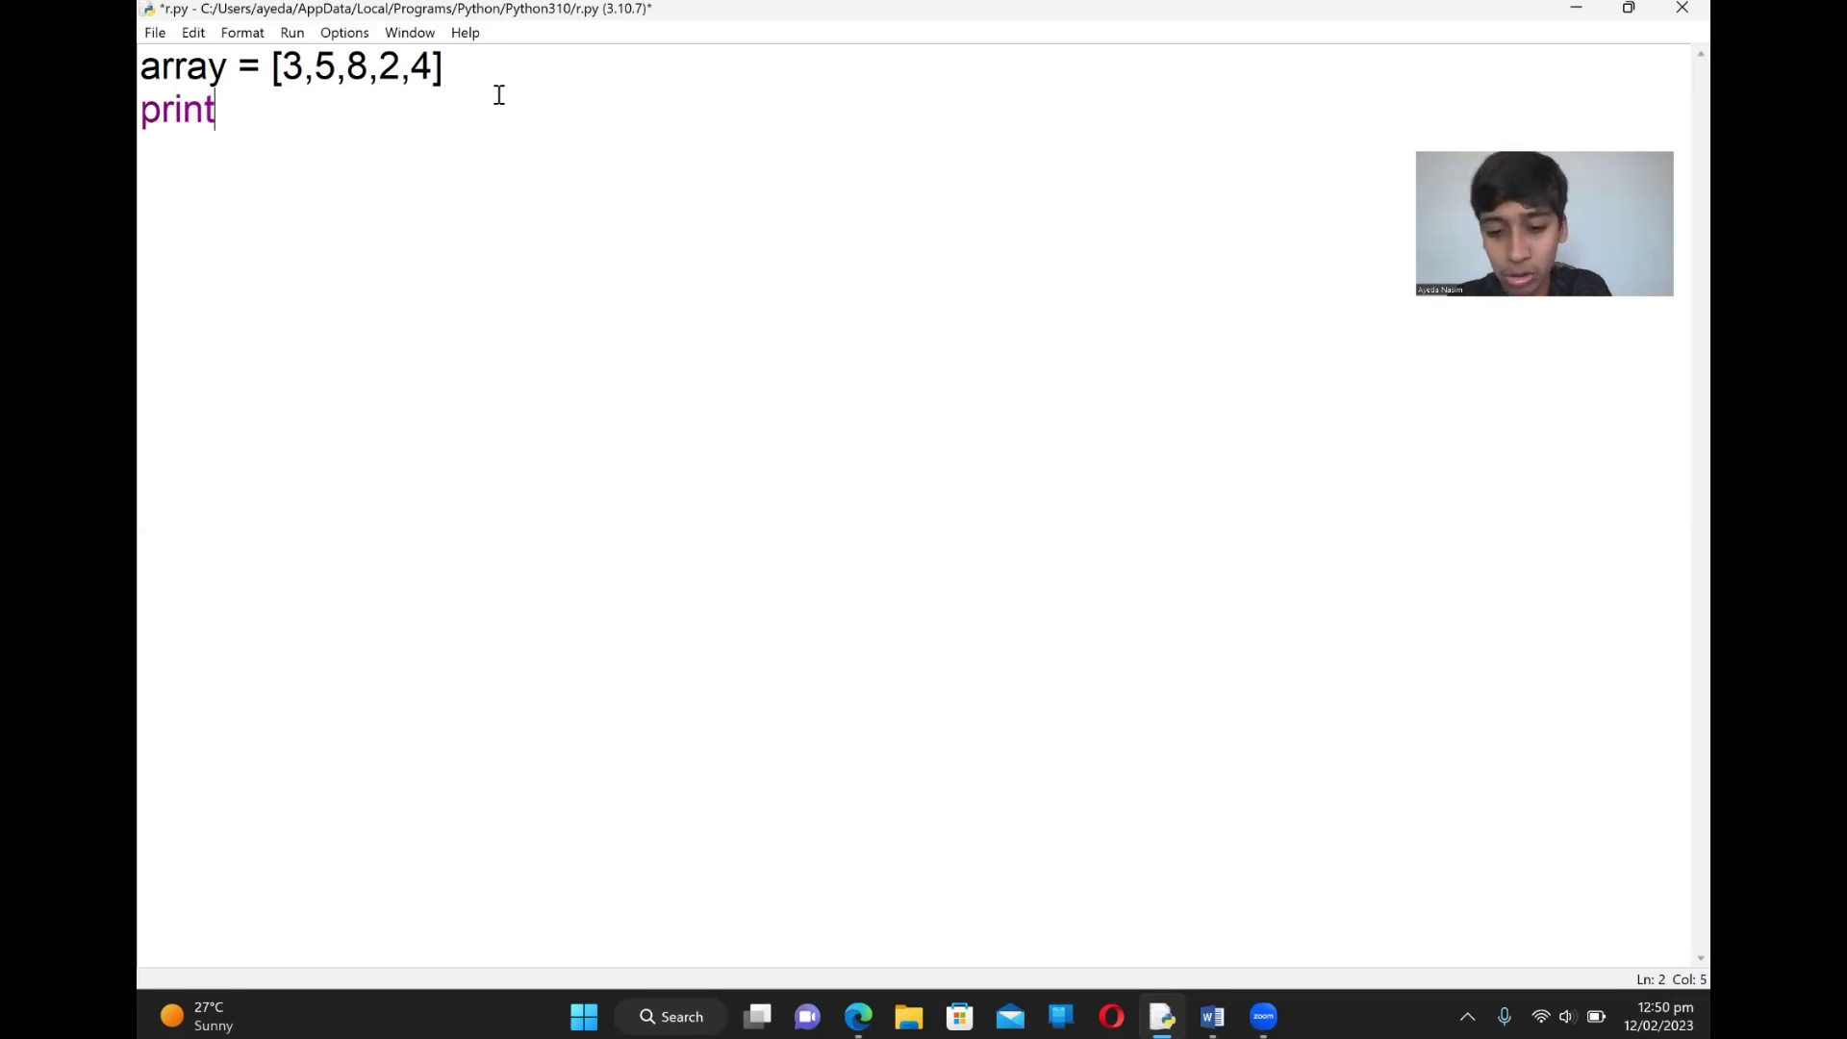
pyautogui.write('(array')
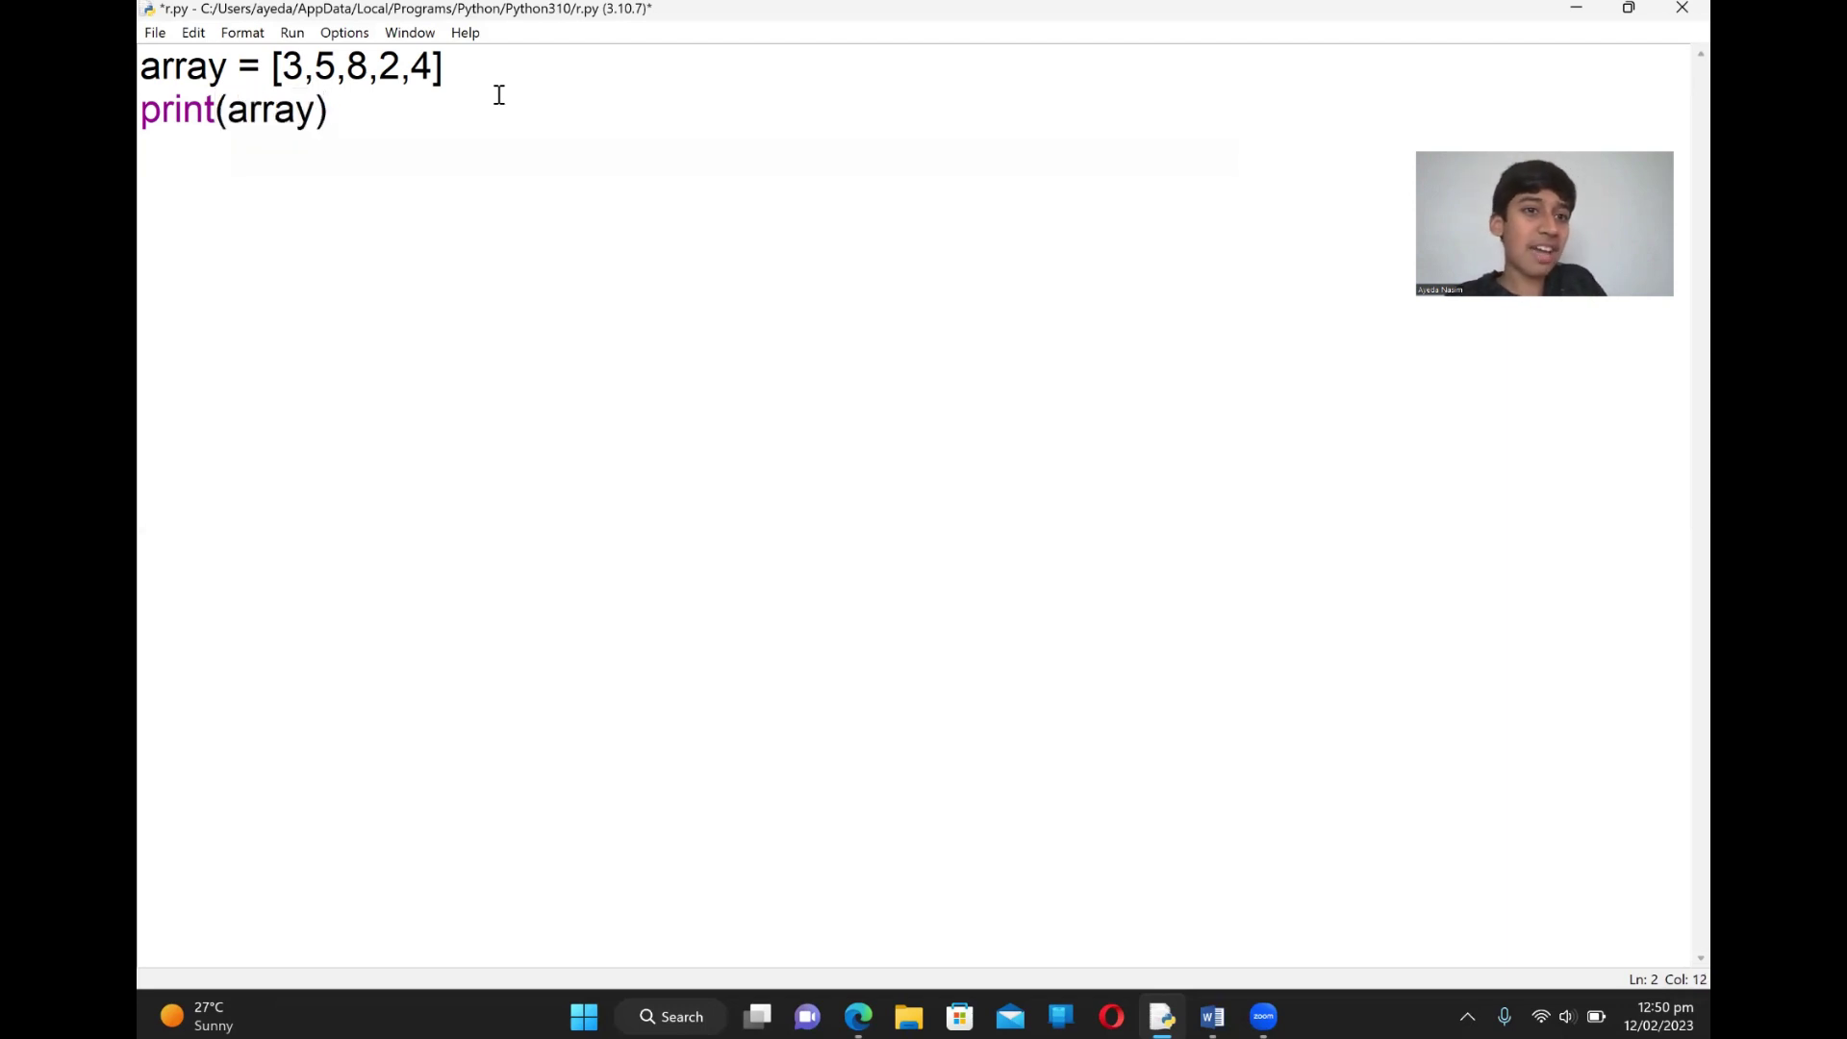
# Run r.py with print(array) to show [3, 5, 8, 2, 4], then close the shell
pyautogui.click(290, 40)
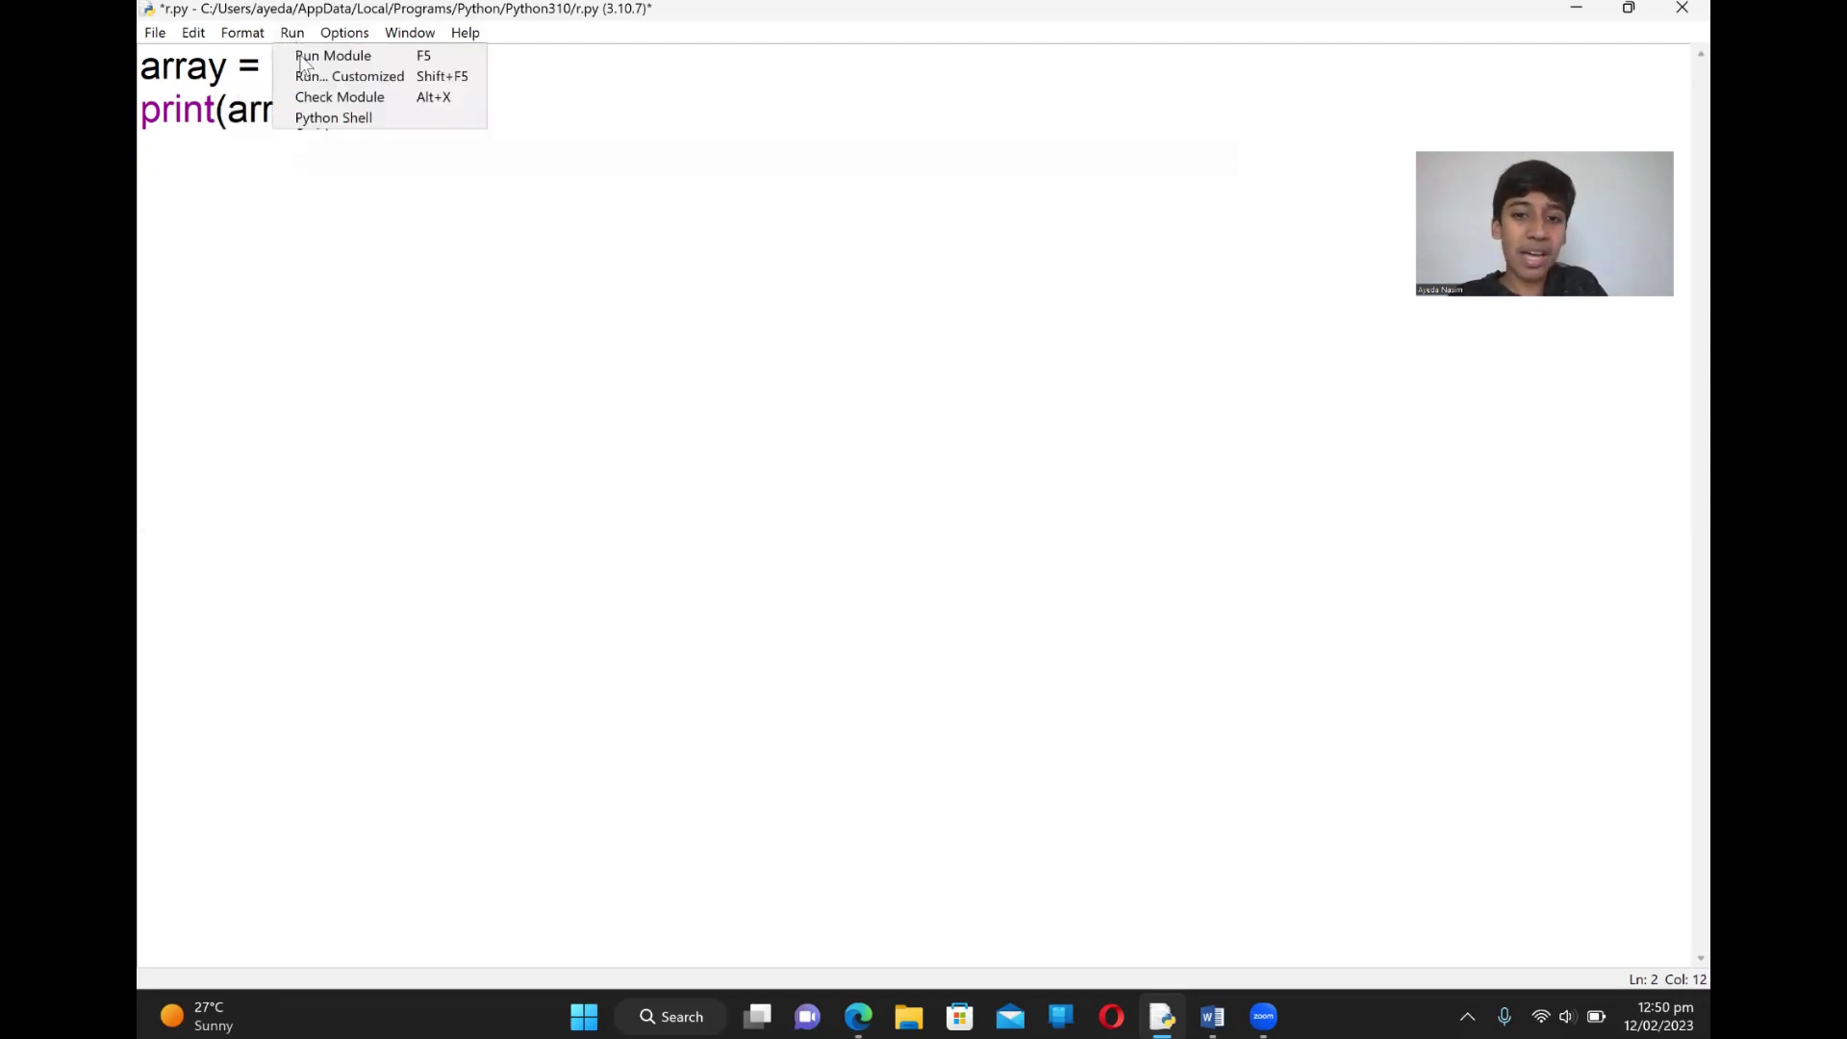
pyautogui.click(333, 55)
pyautogui.click(875, 591)
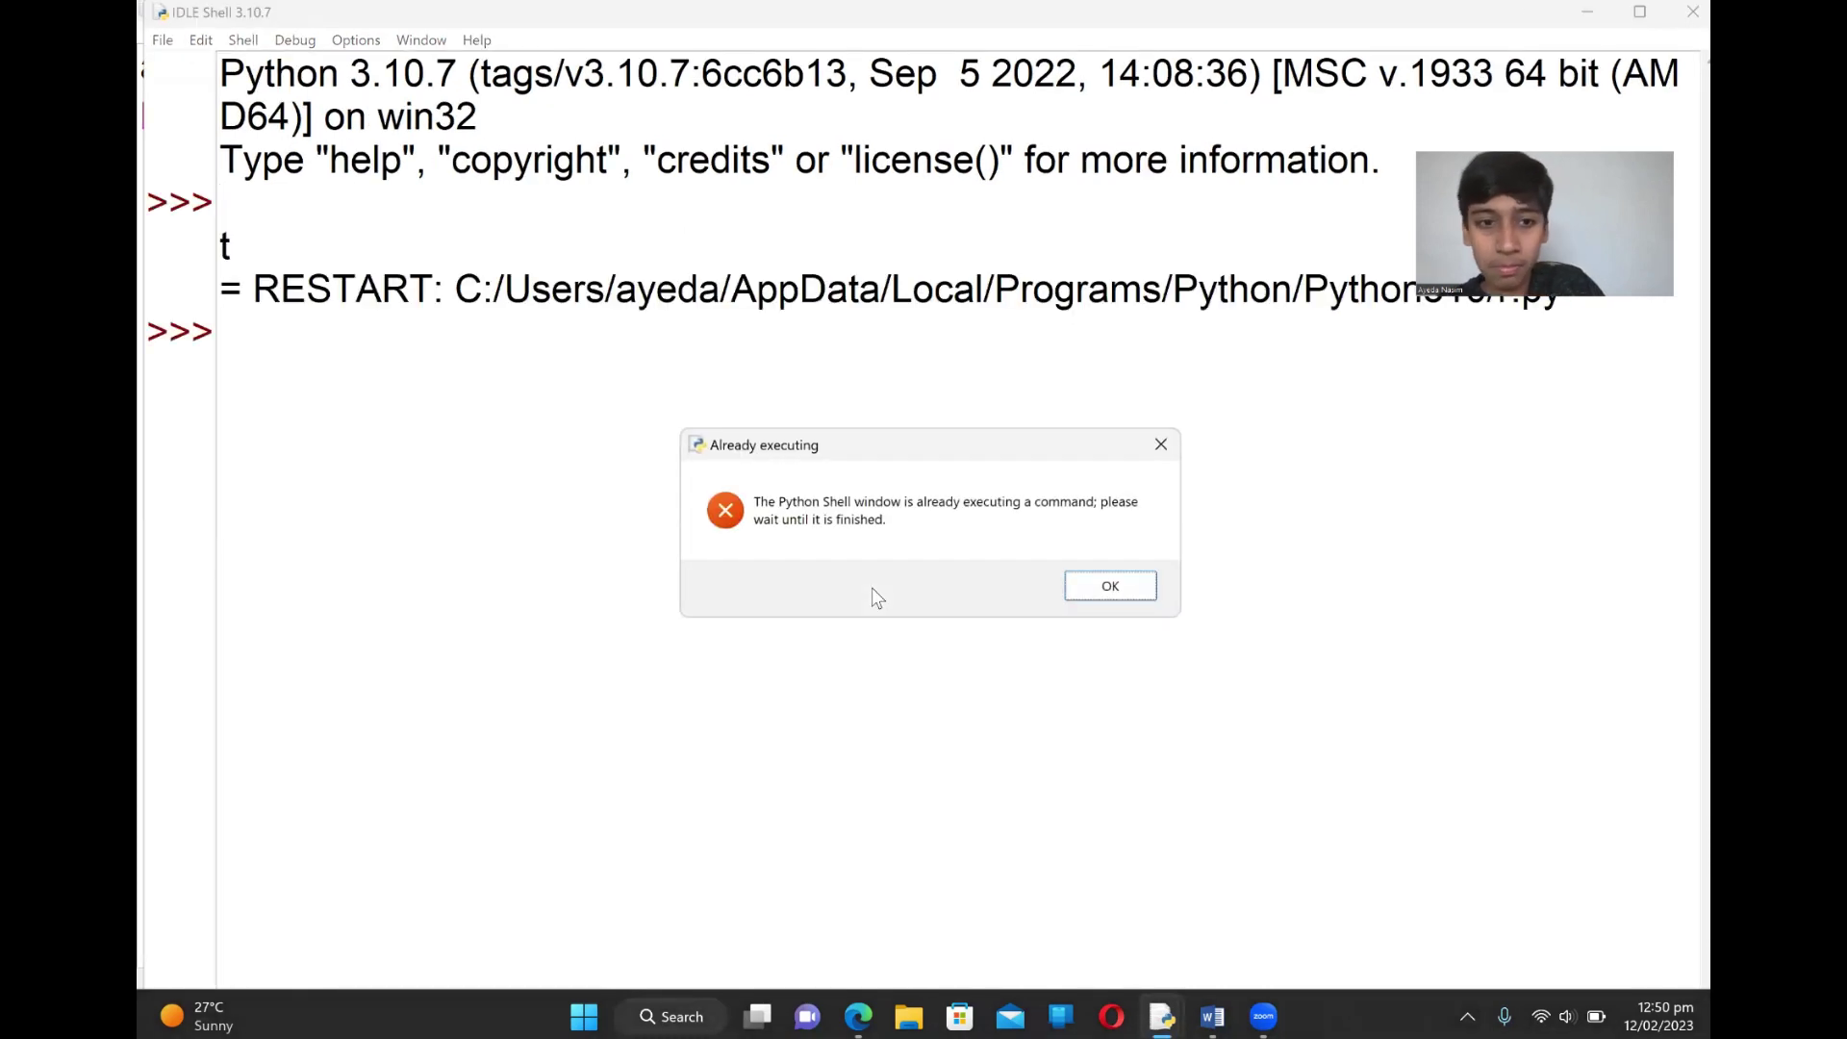
pyautogui.click(1109, 591)
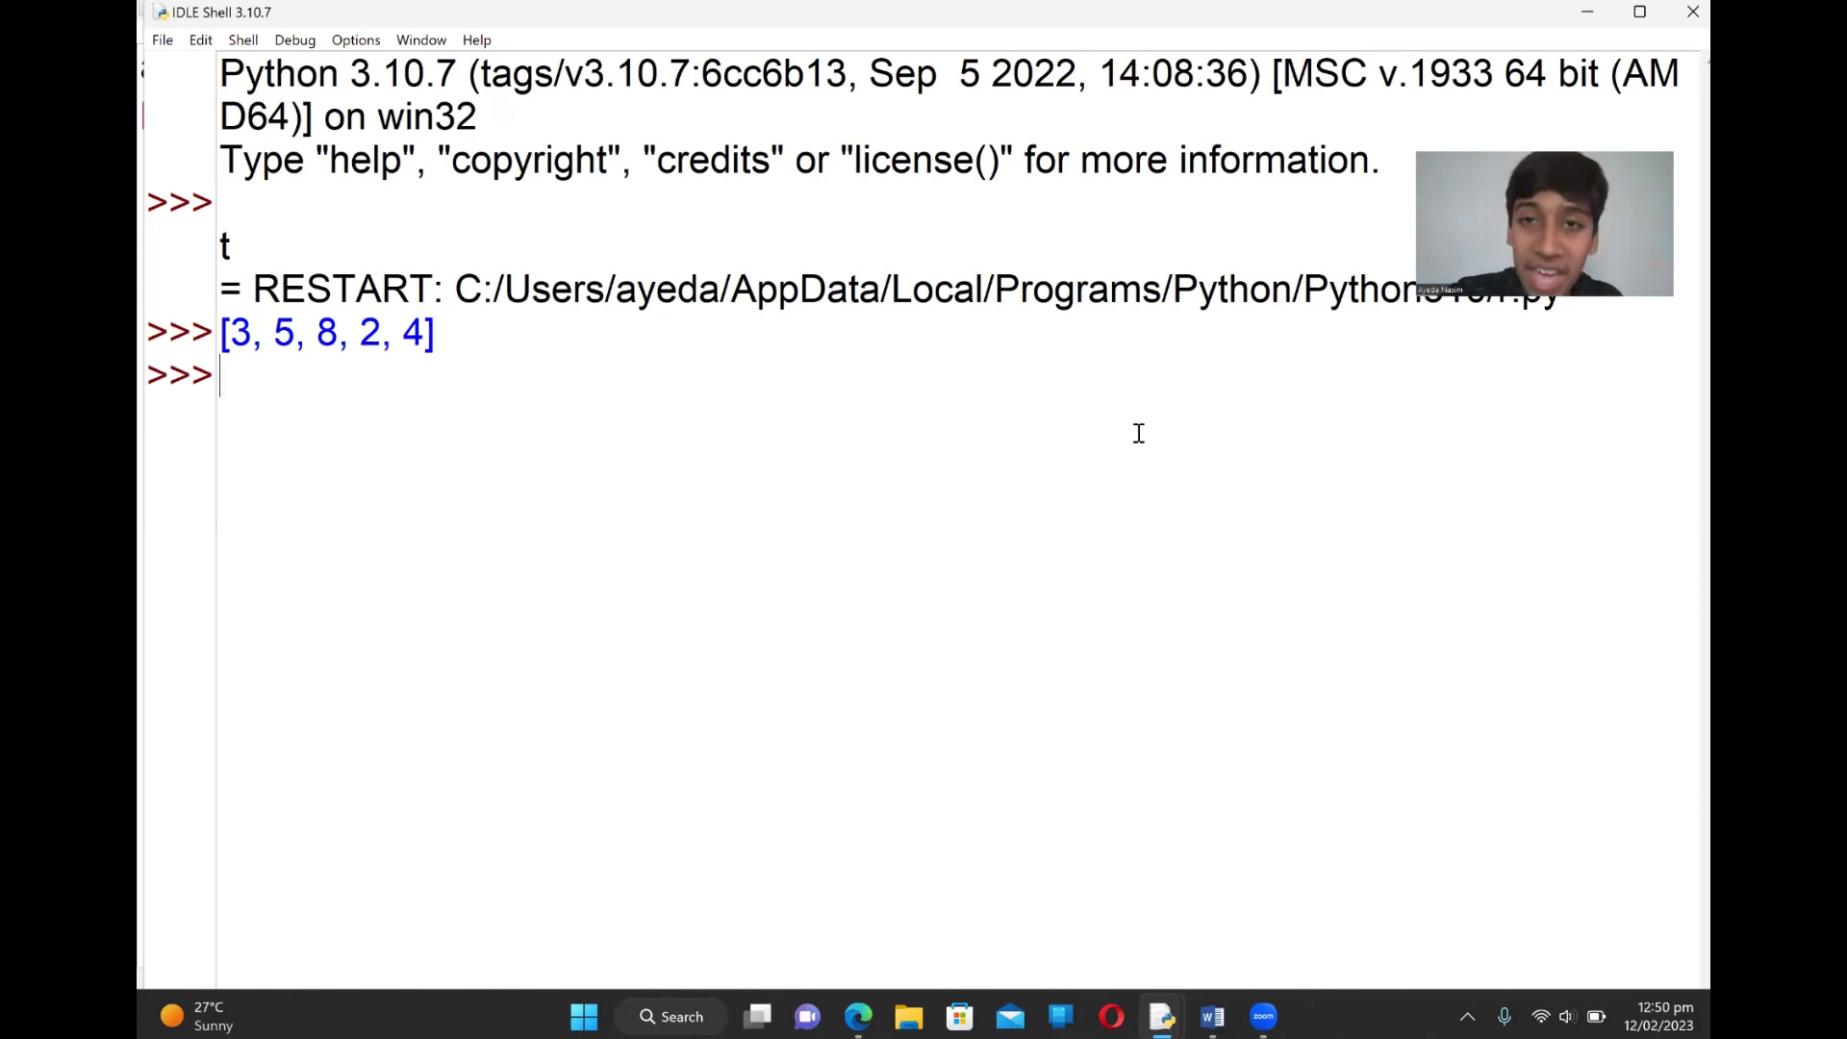
pyautogui.click(1683, 14)
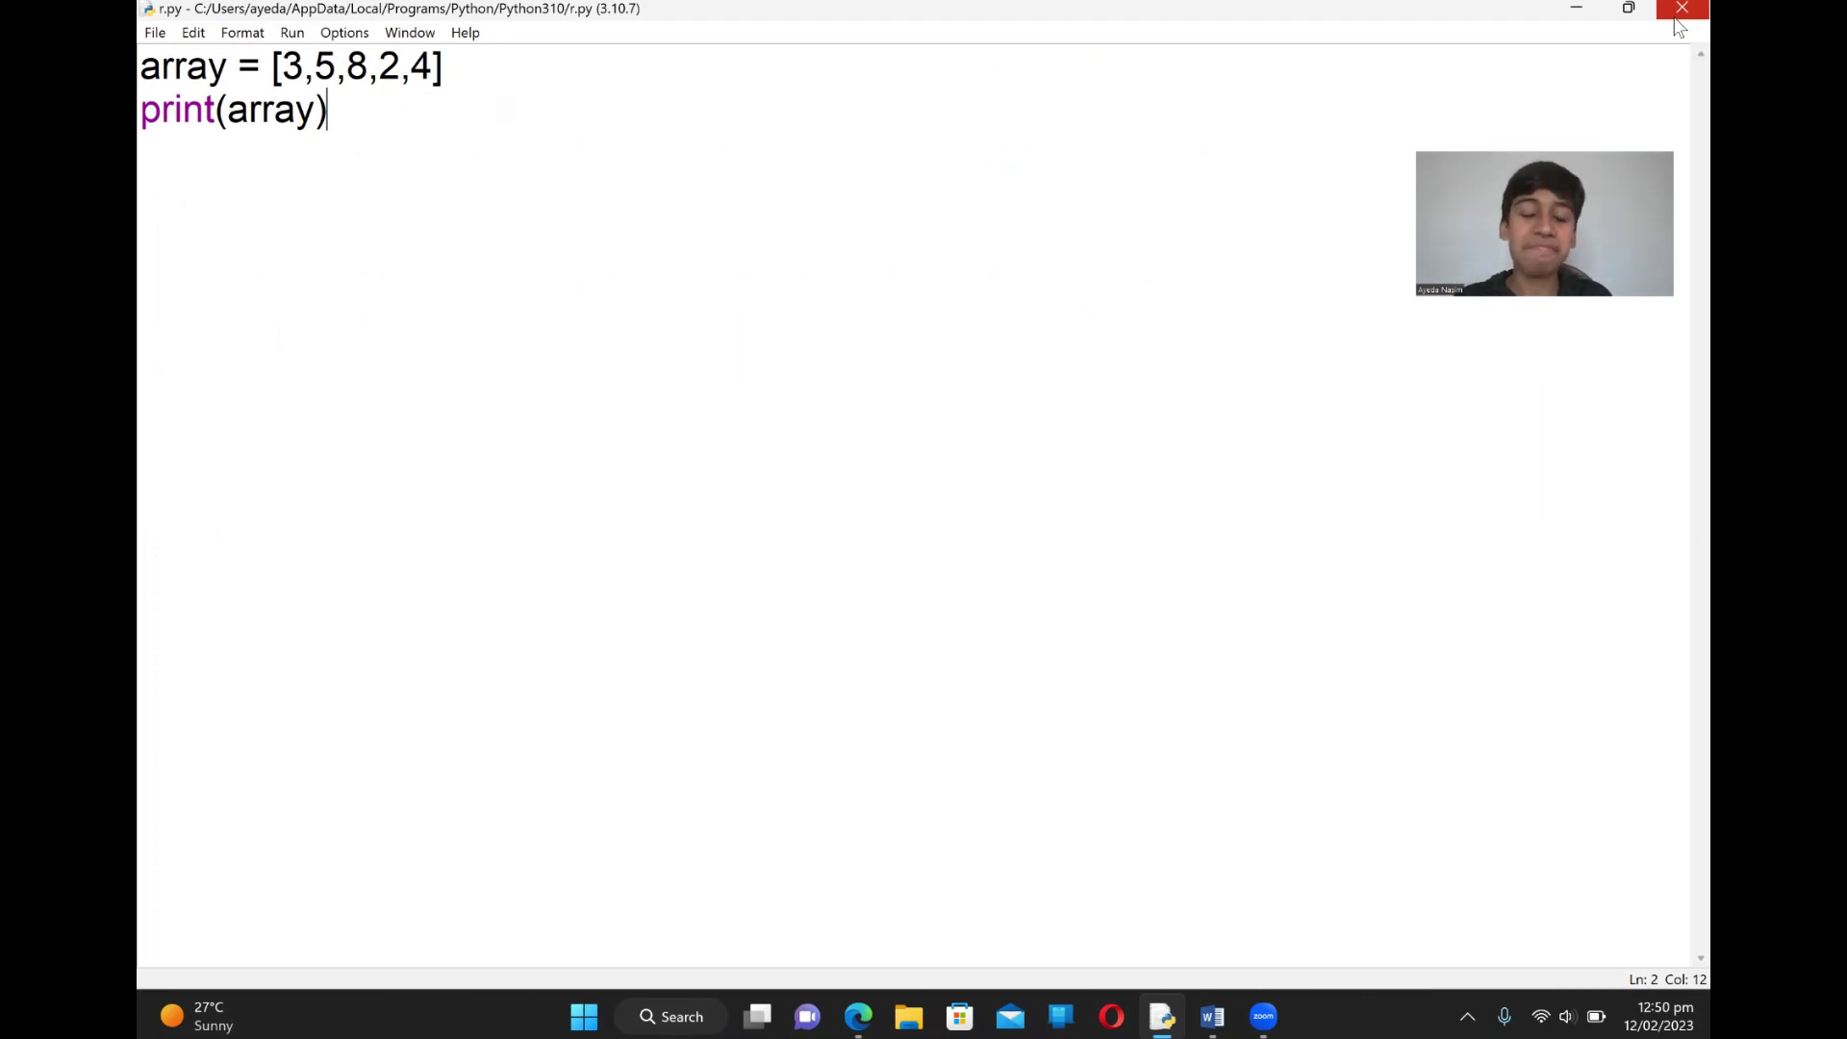
# Replace the print line with array.append(6), followed by print(array) on line 3
pyautogui.press('BackSpace')
pyautogui.press('BackSpace')
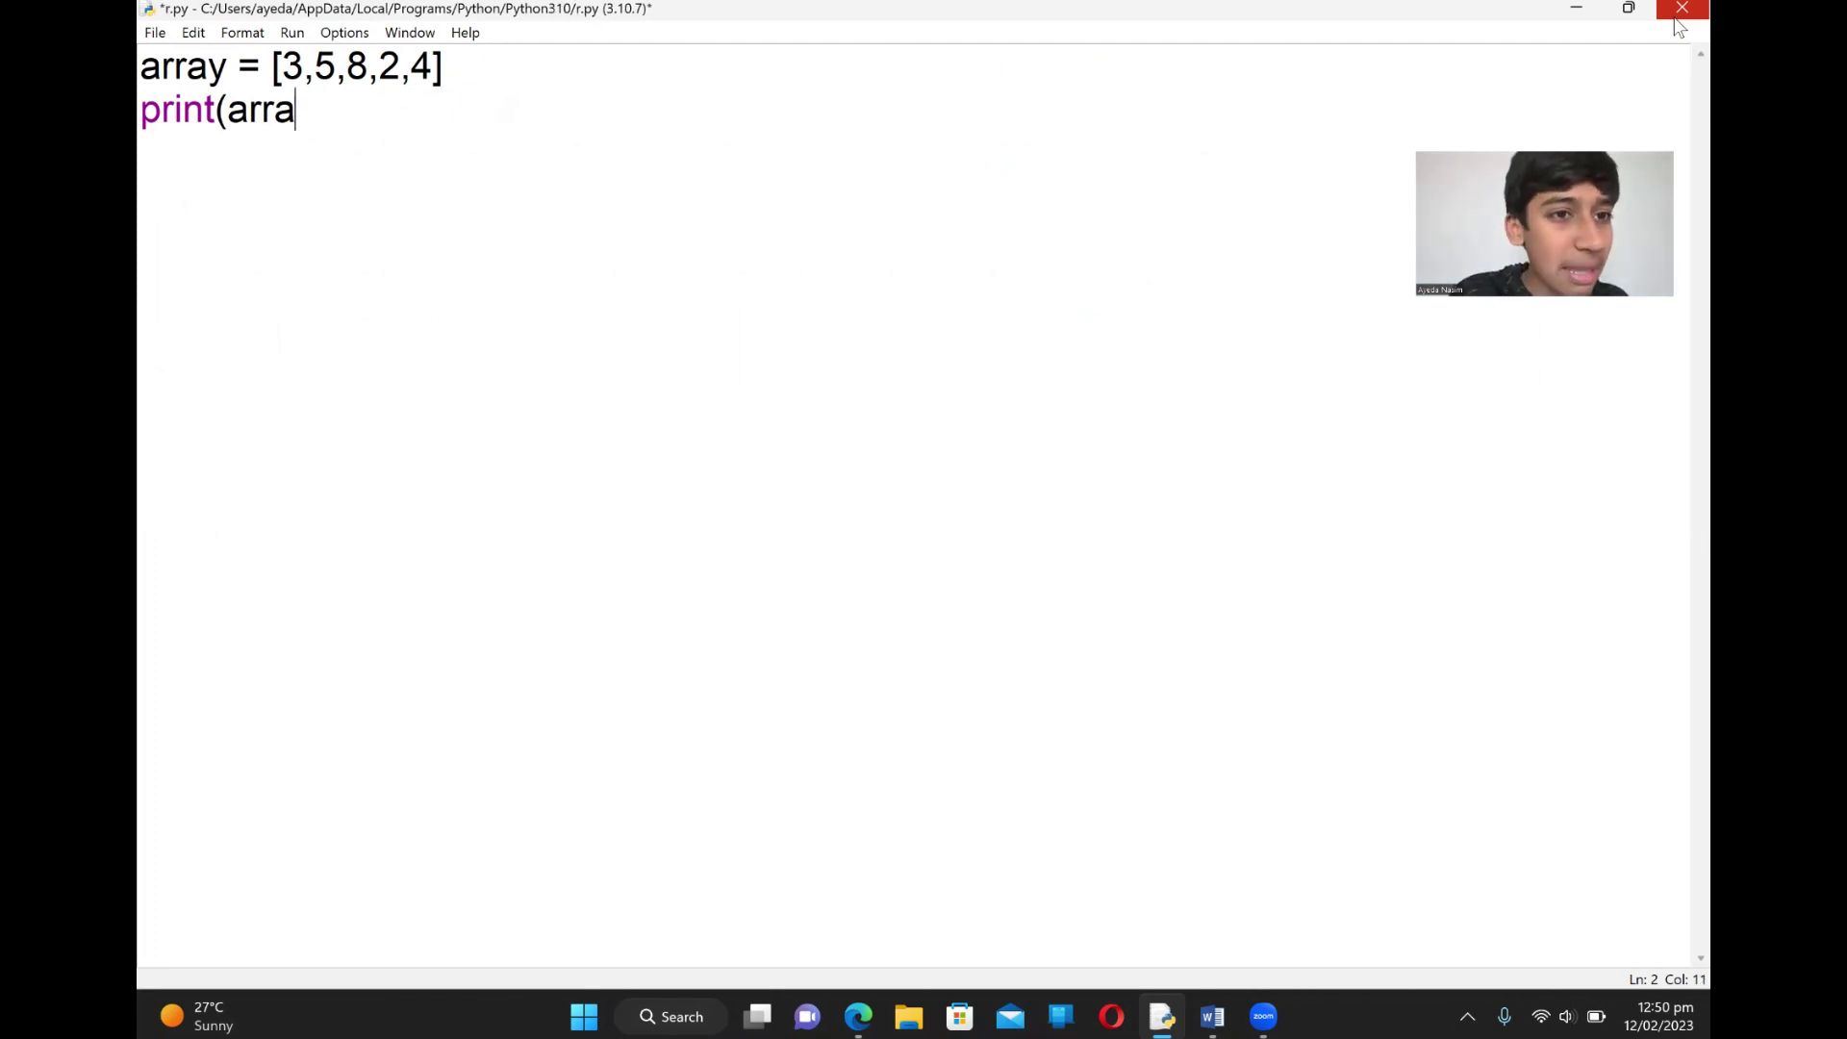
pyautogui.press('BackSpace')
pyautogui.press('BackSpace')
pyautogui.press('BackSpace')
pyautogui.press('BackSpace')
pyautogui.press('BackSpace')
pyautogui.press('BackSpace')
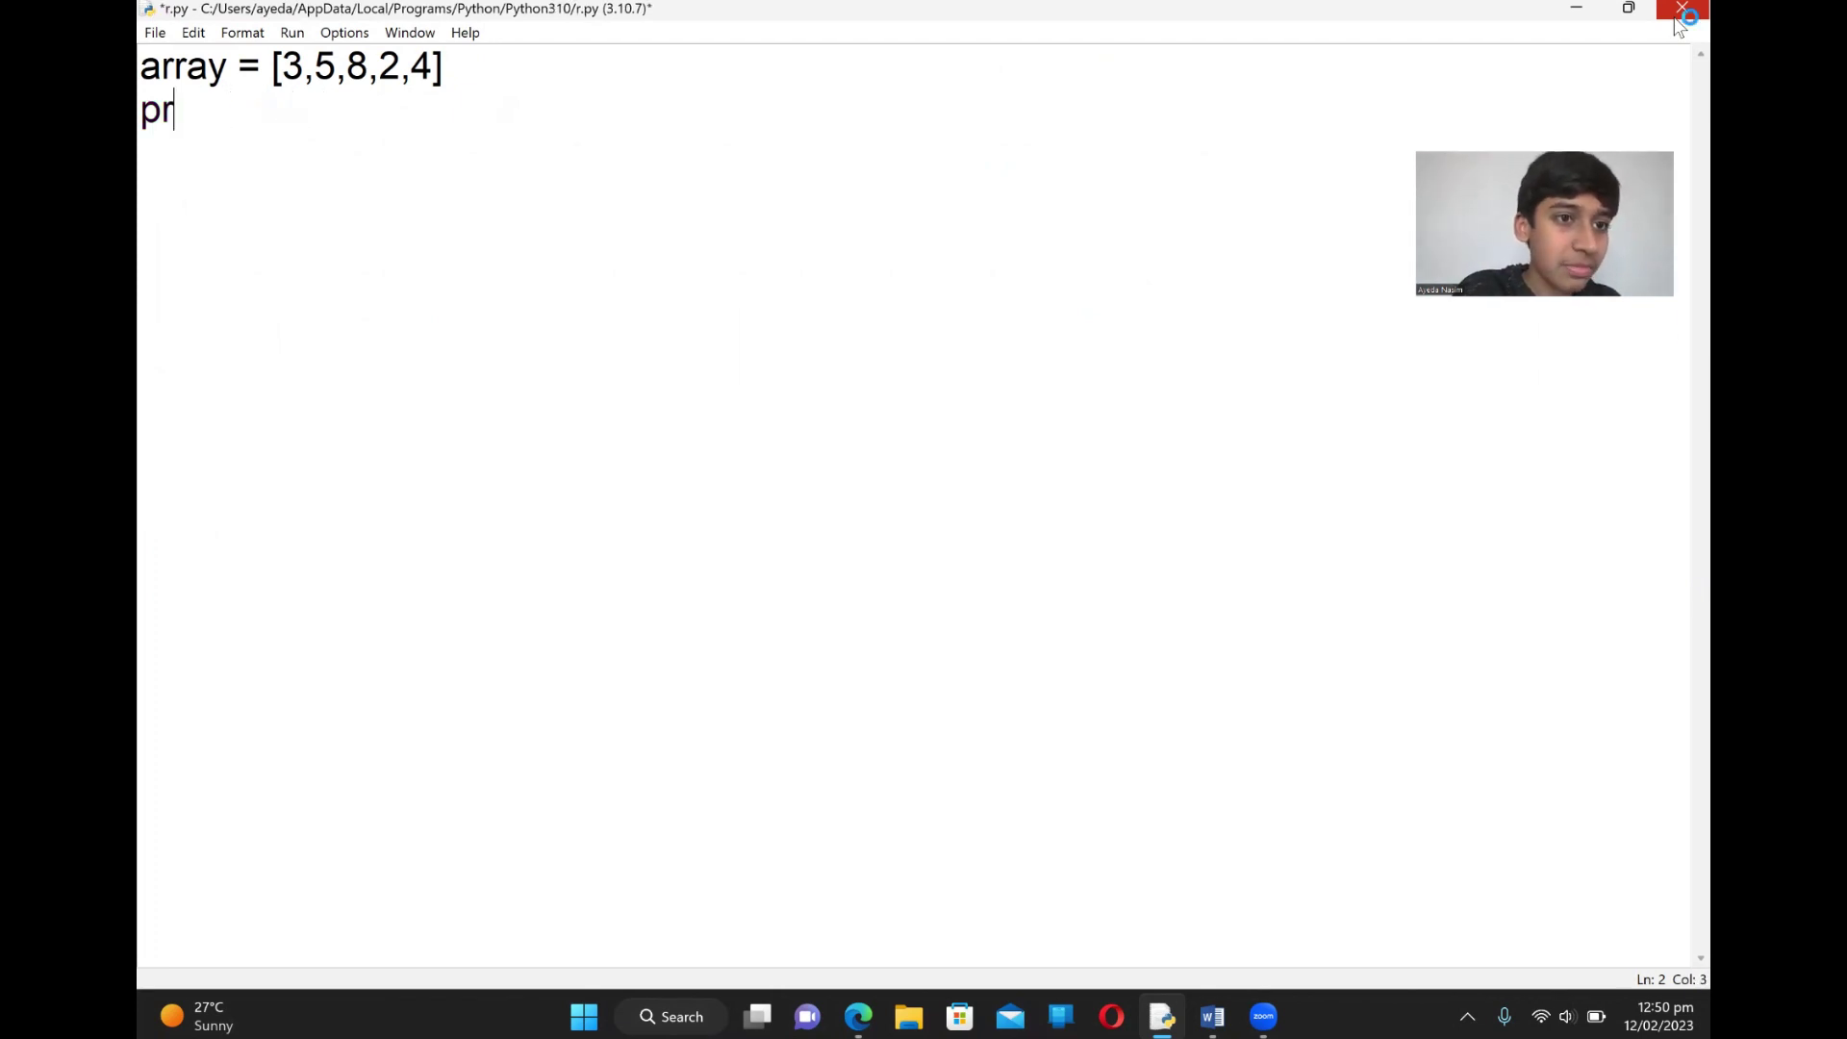
pyautogui.press('BackSpace')
pyautogui.press('BackSpace')
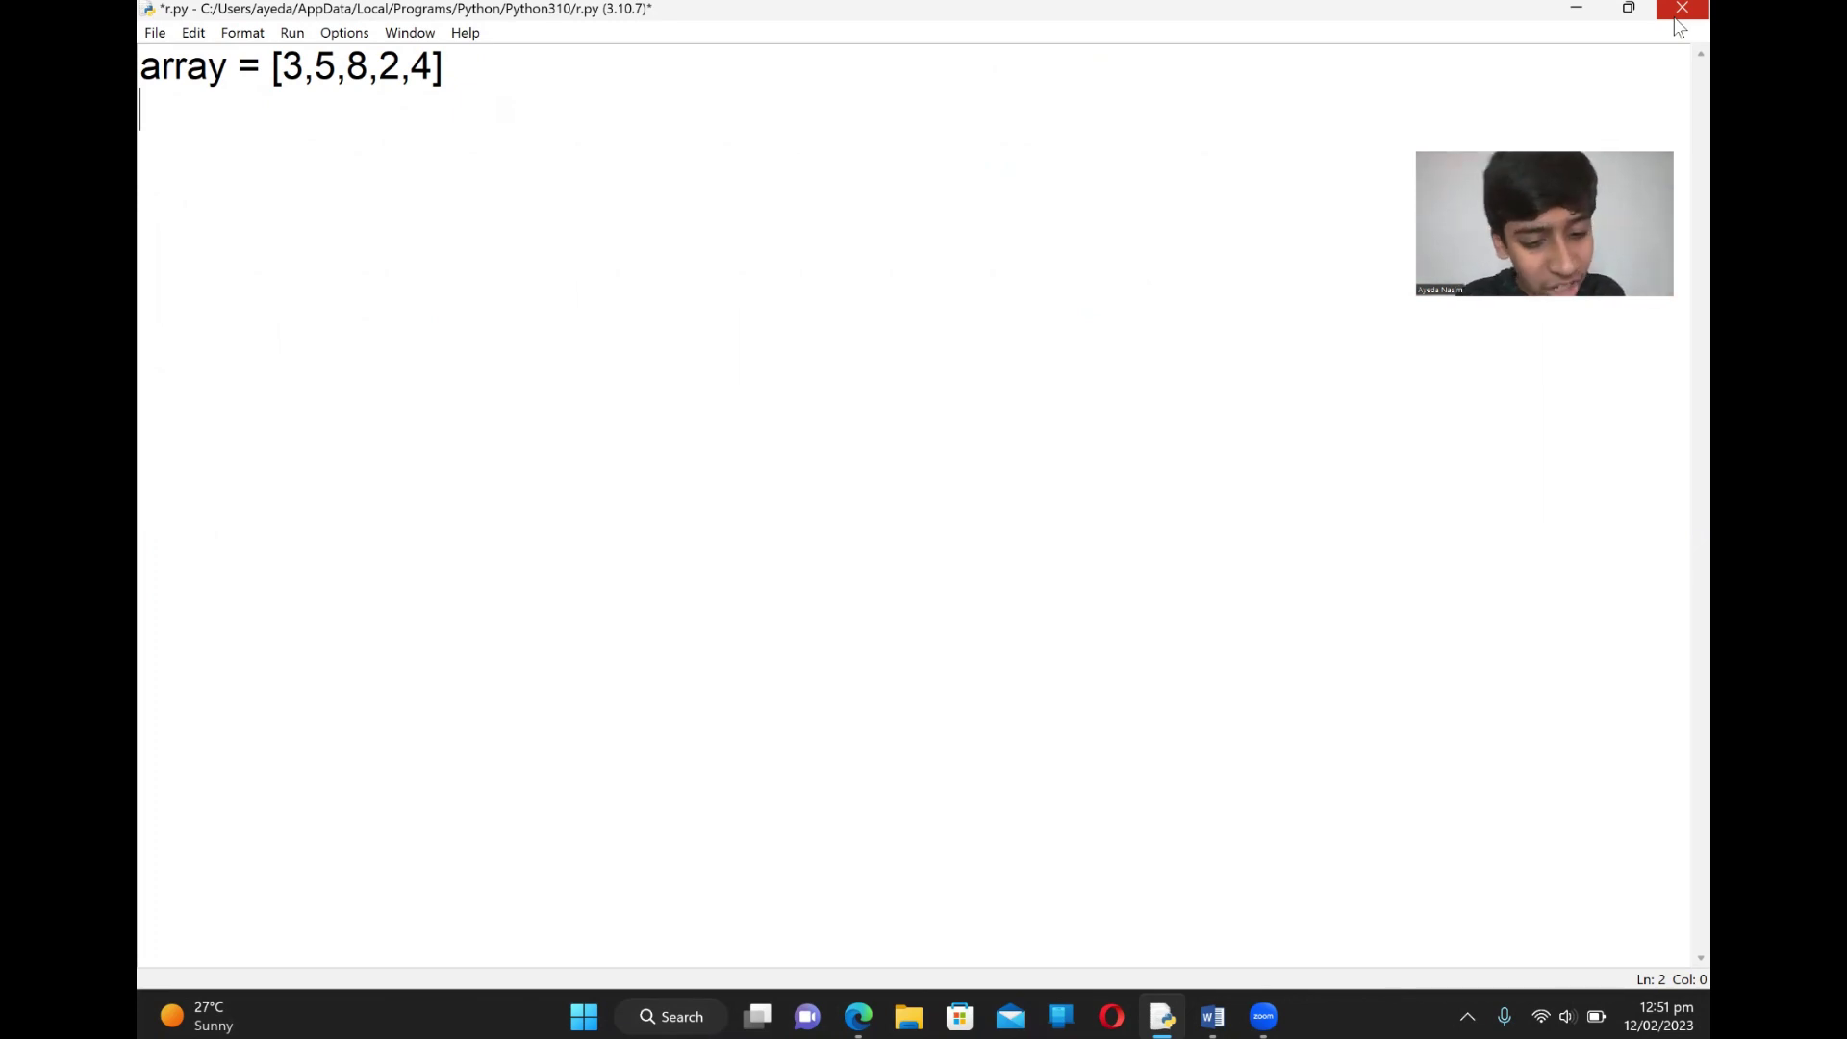
pyautogui.write('arr')
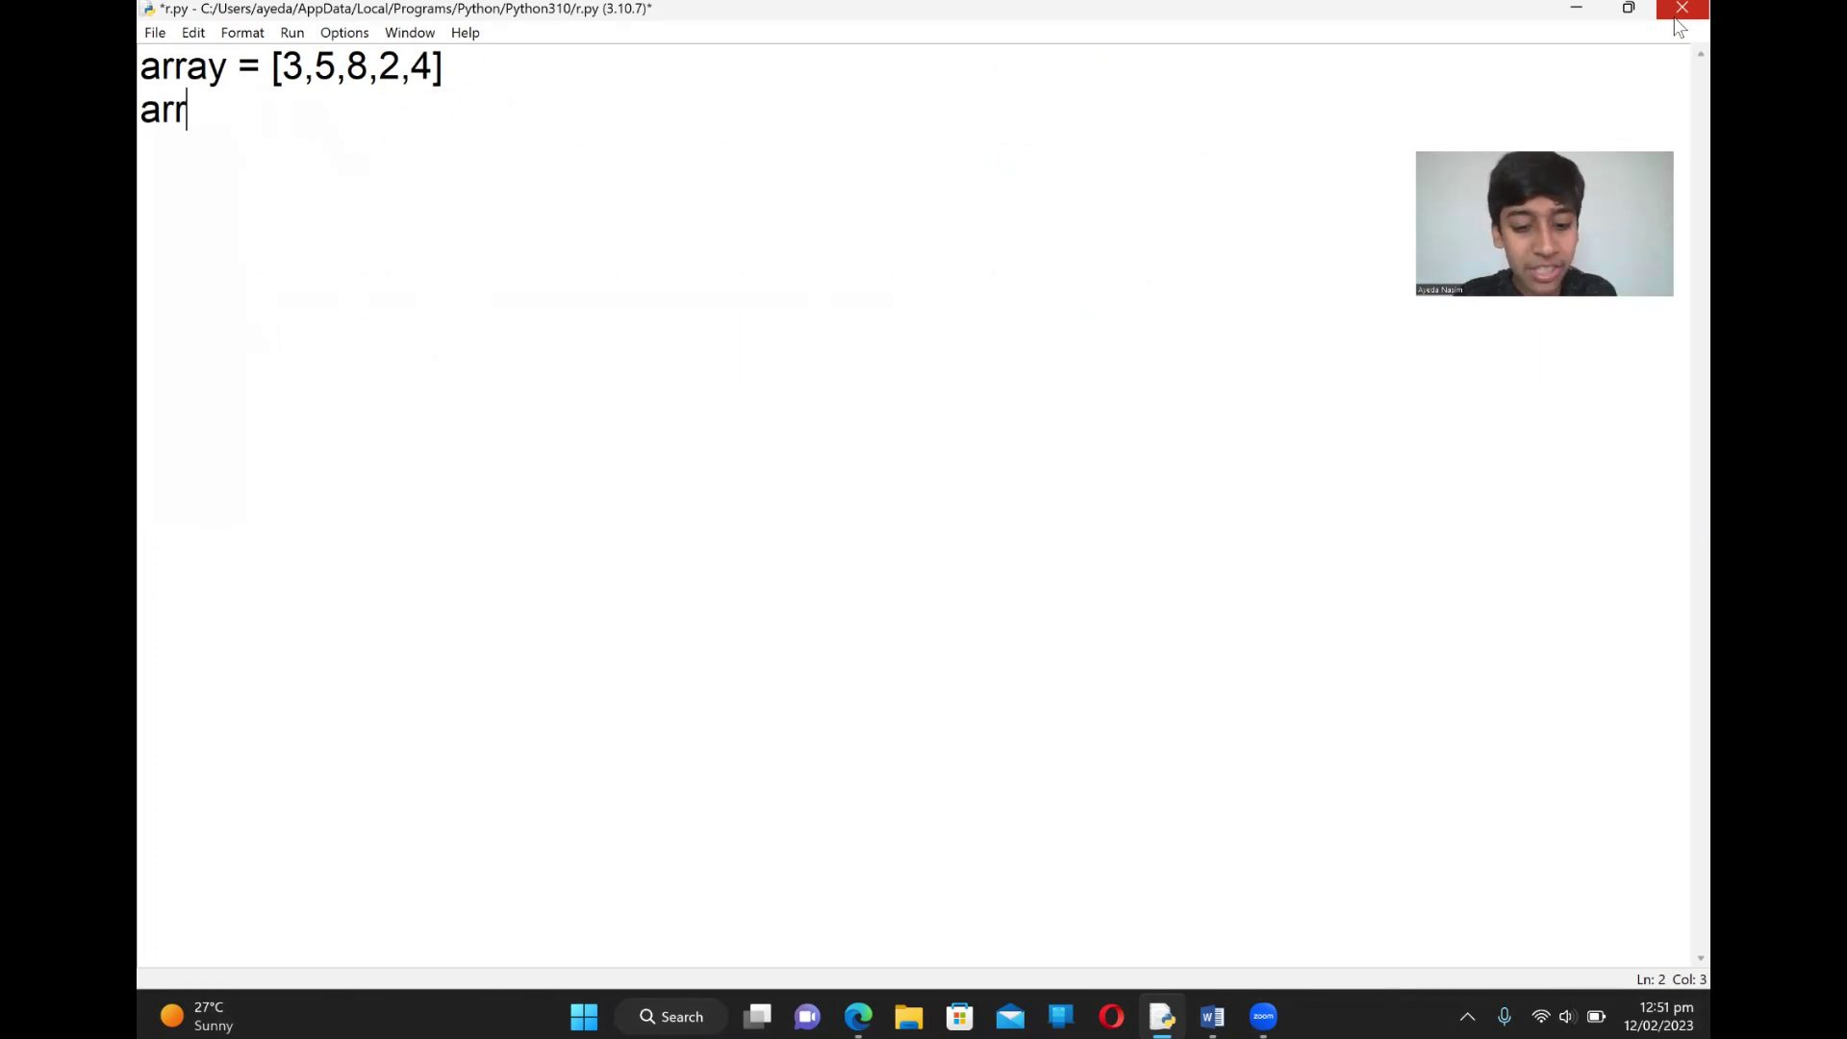
pyautogui.write('y')
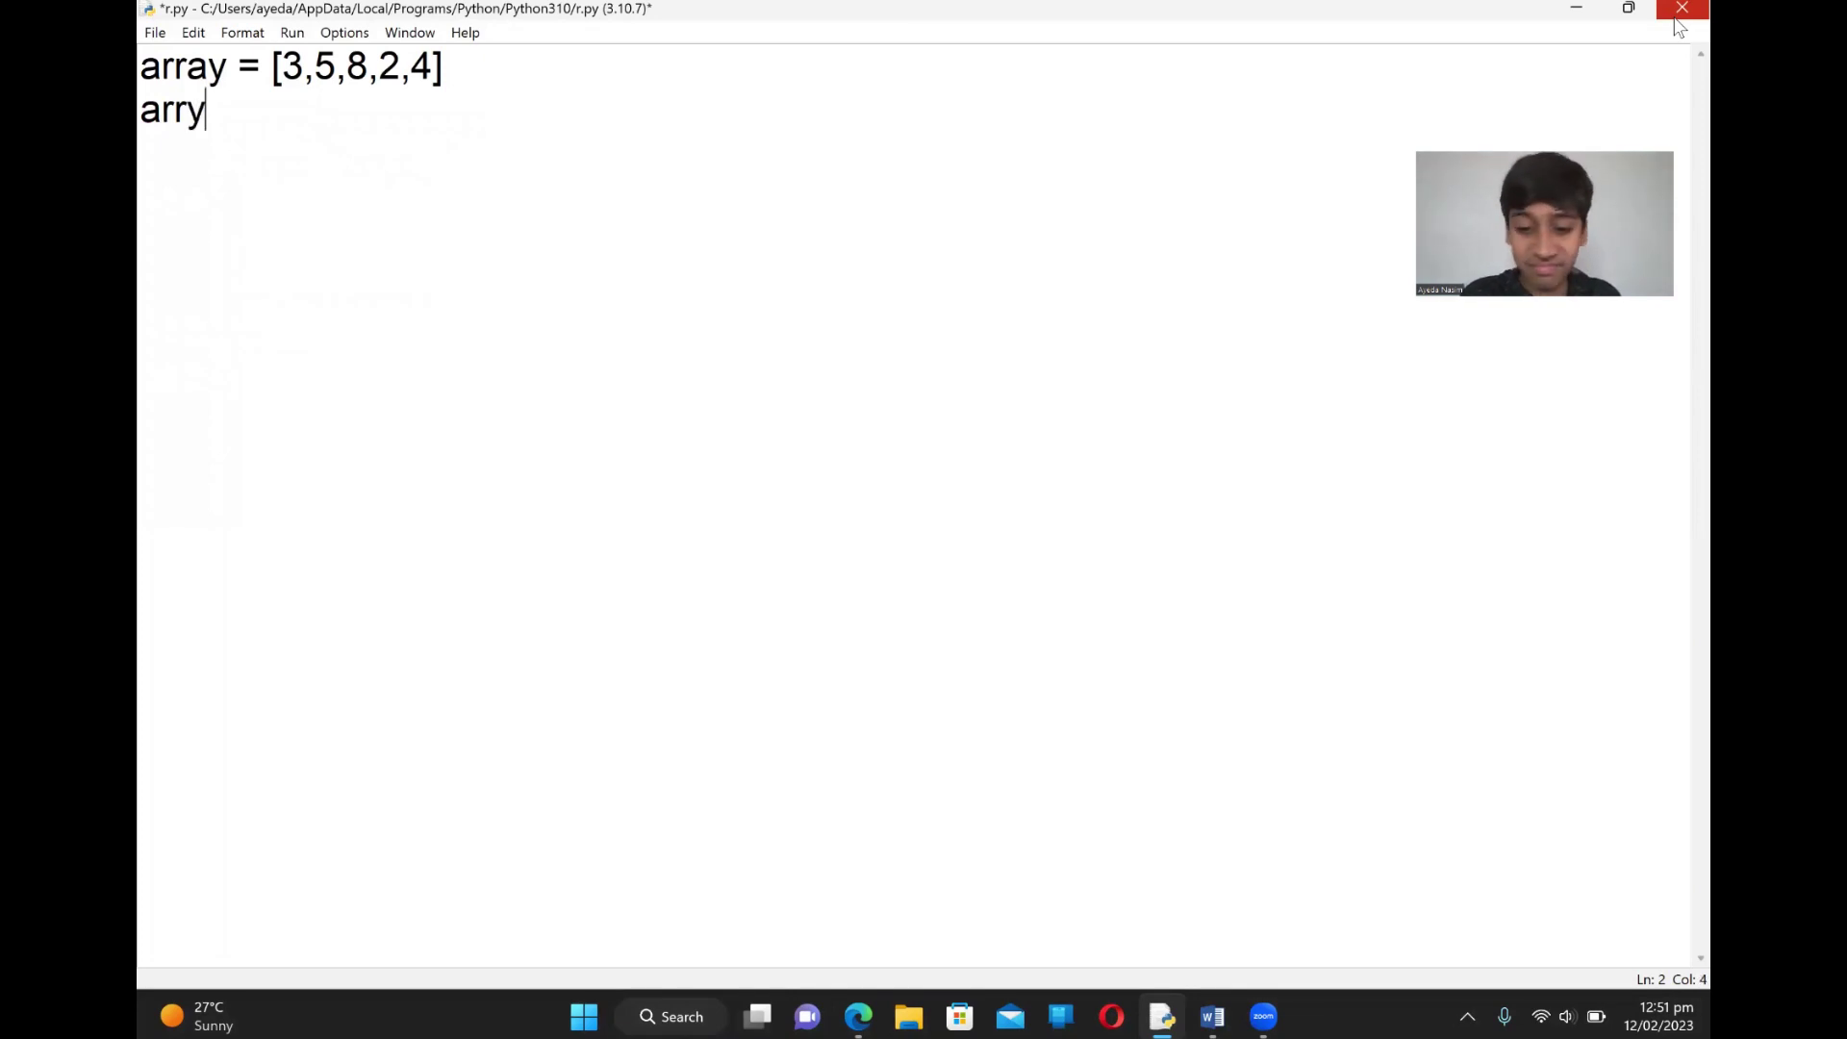
pyautogui.press('BackSpace')
pyautogui.write('ay.')
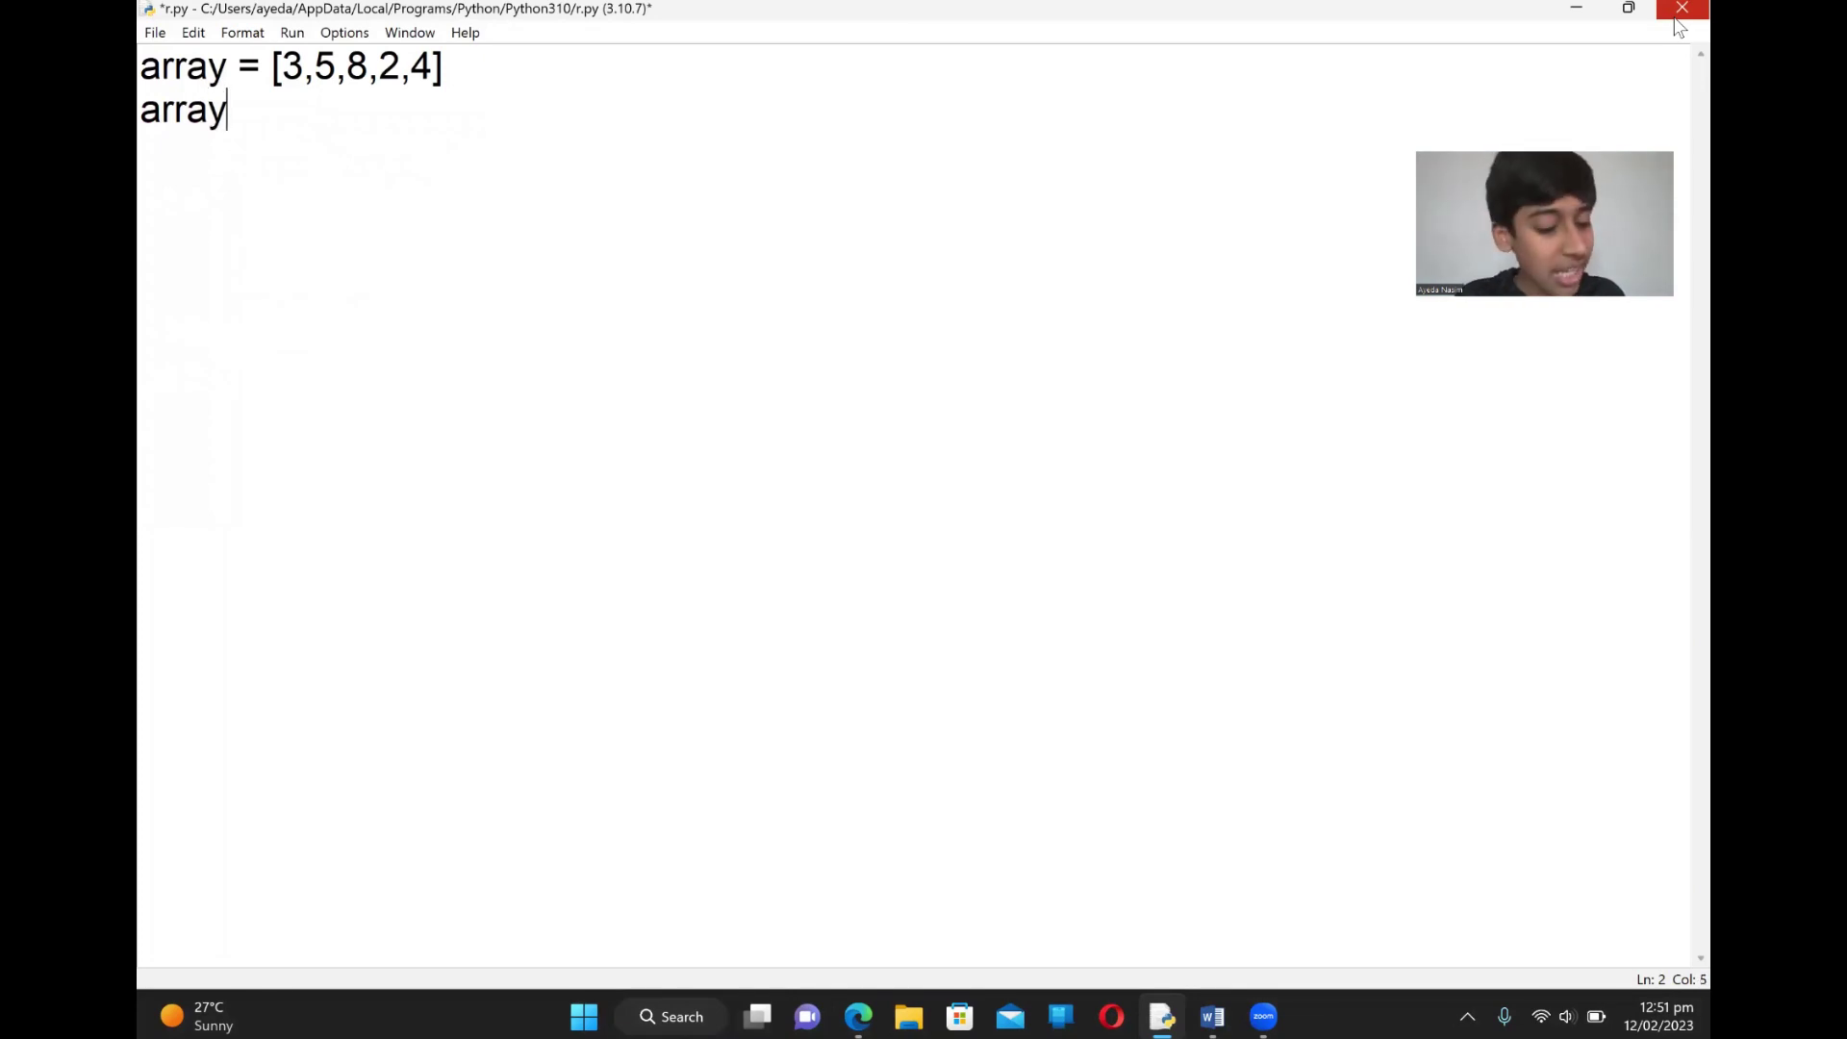
pyautogui.write('ap')
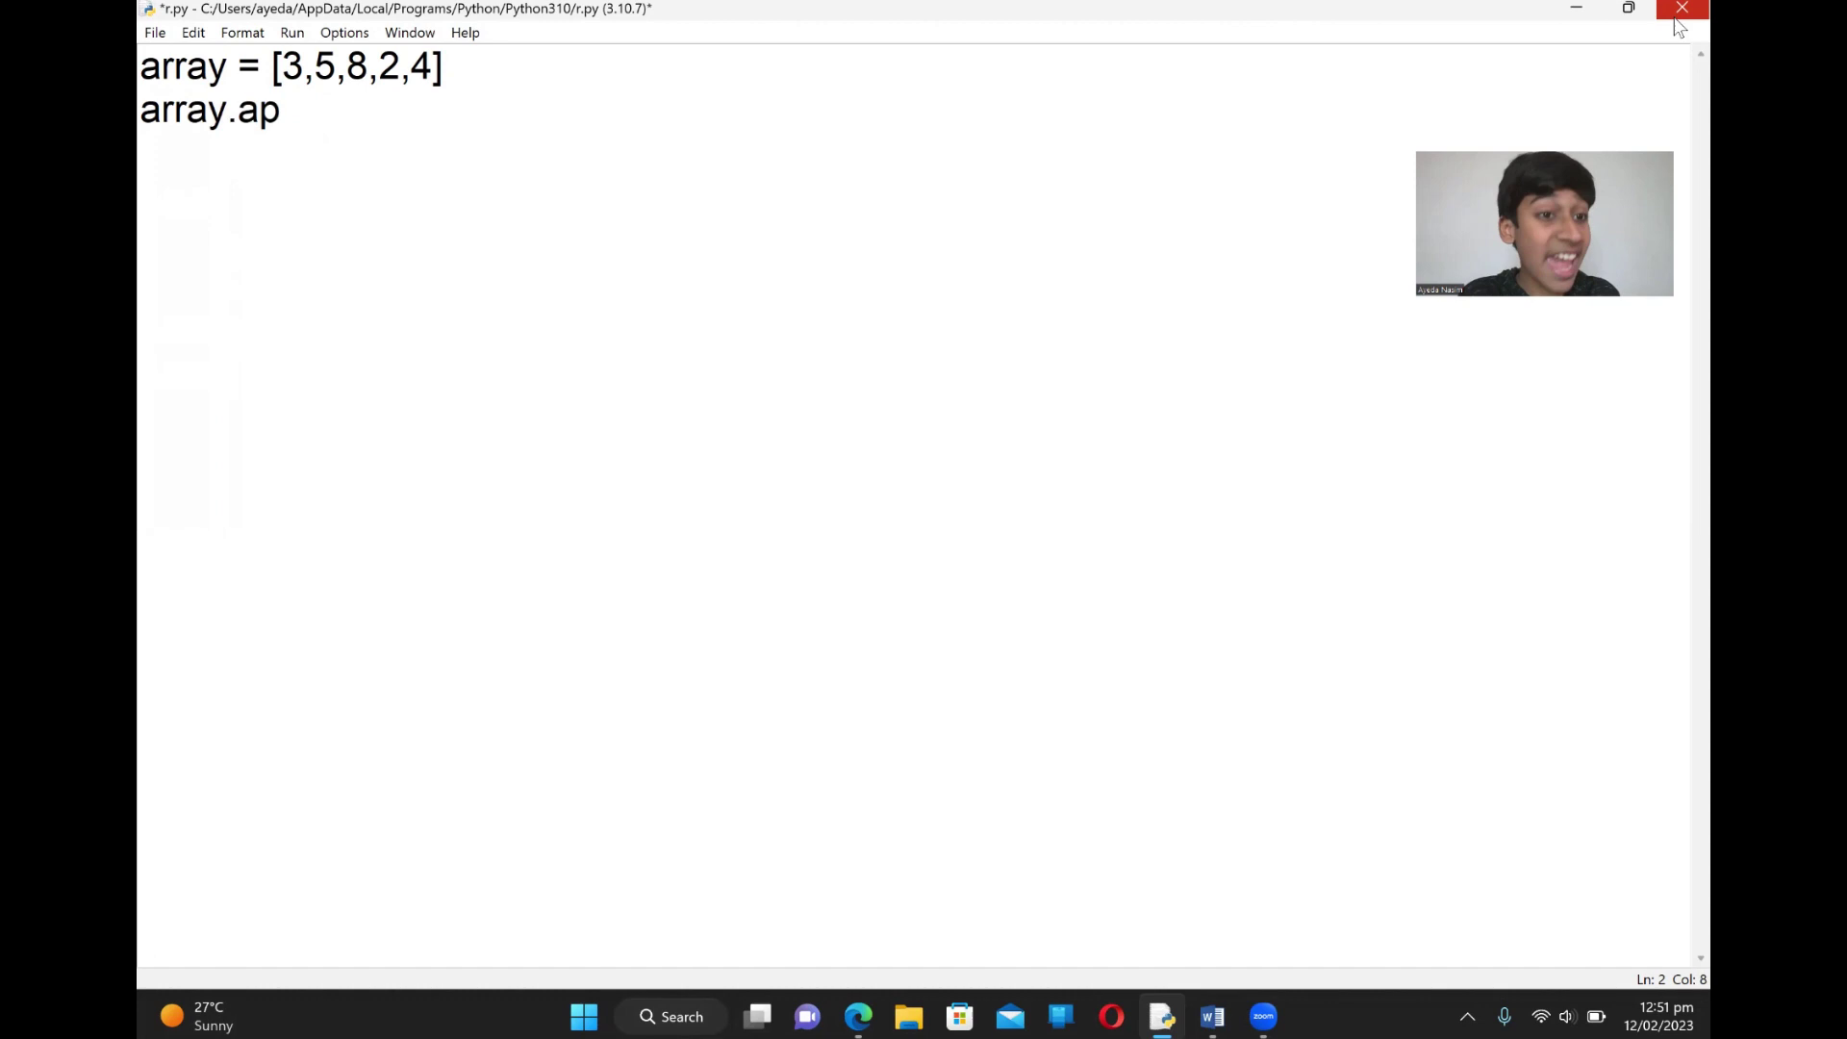
pyautogui.write('pend')
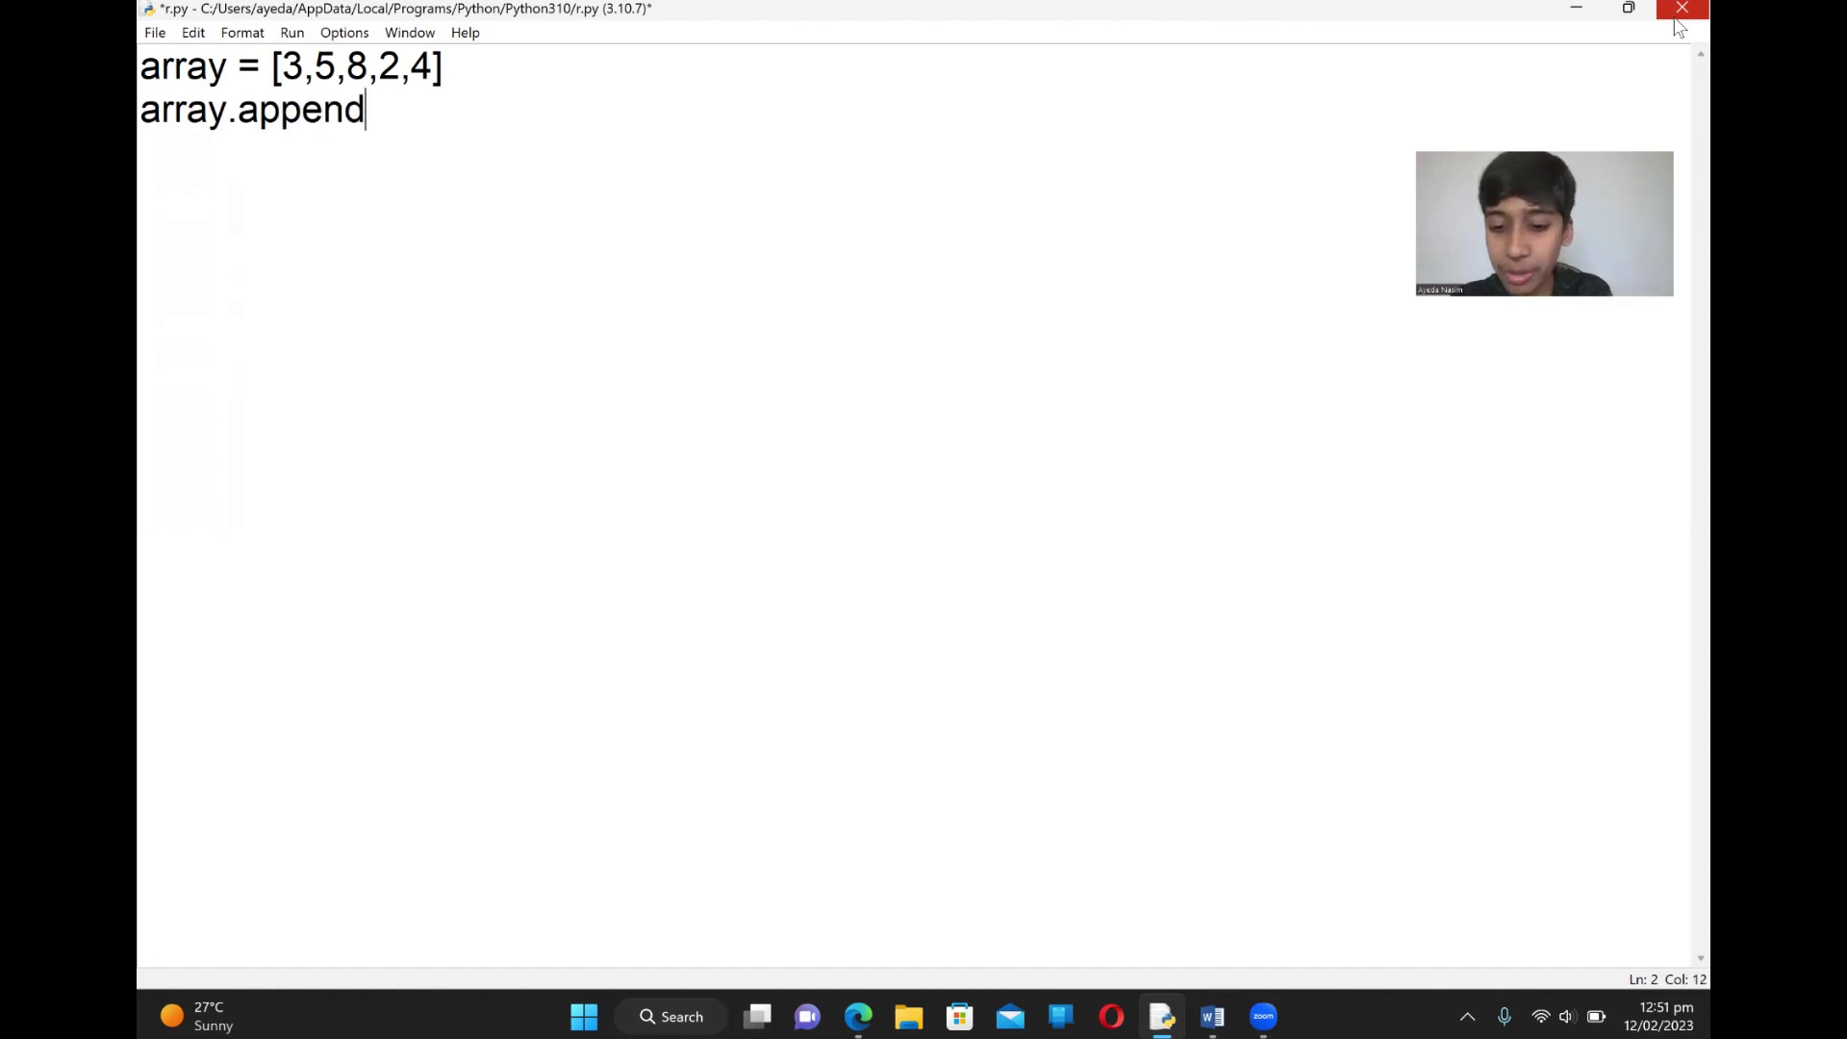
pyautogui.write('((')
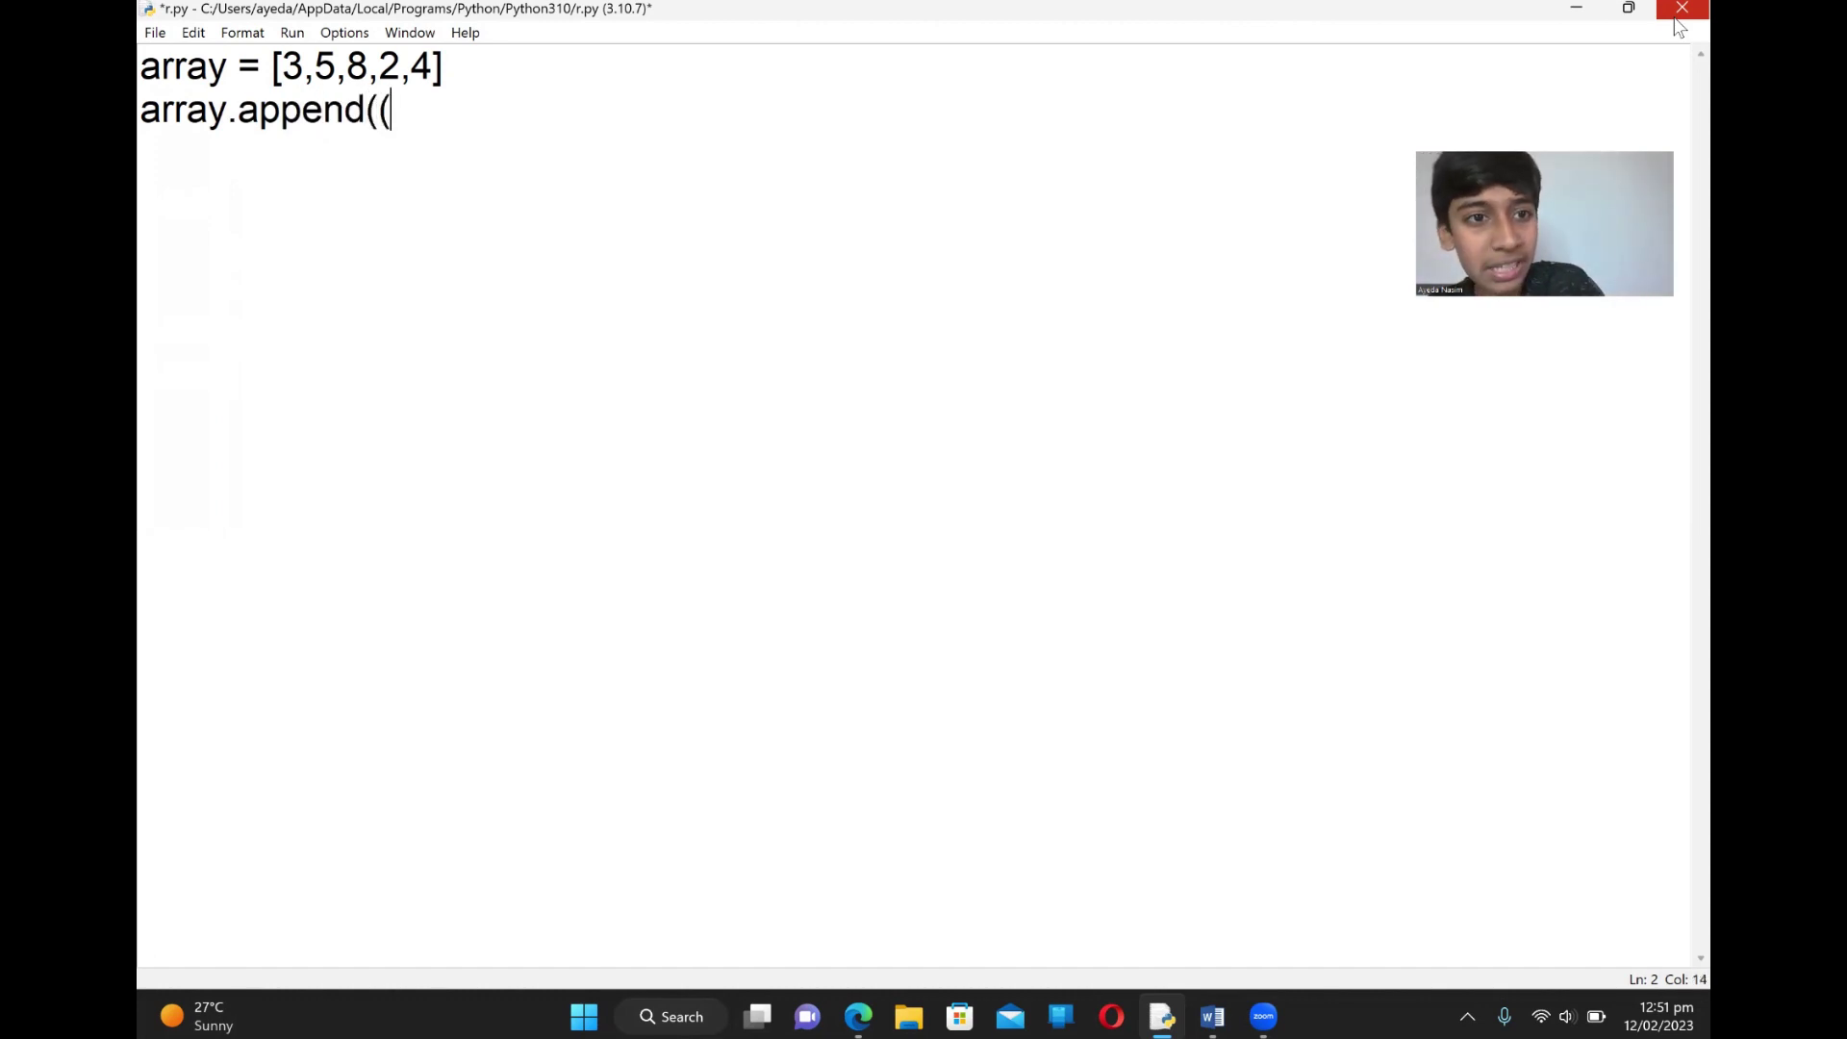
pyautogui.press('BackSpace')
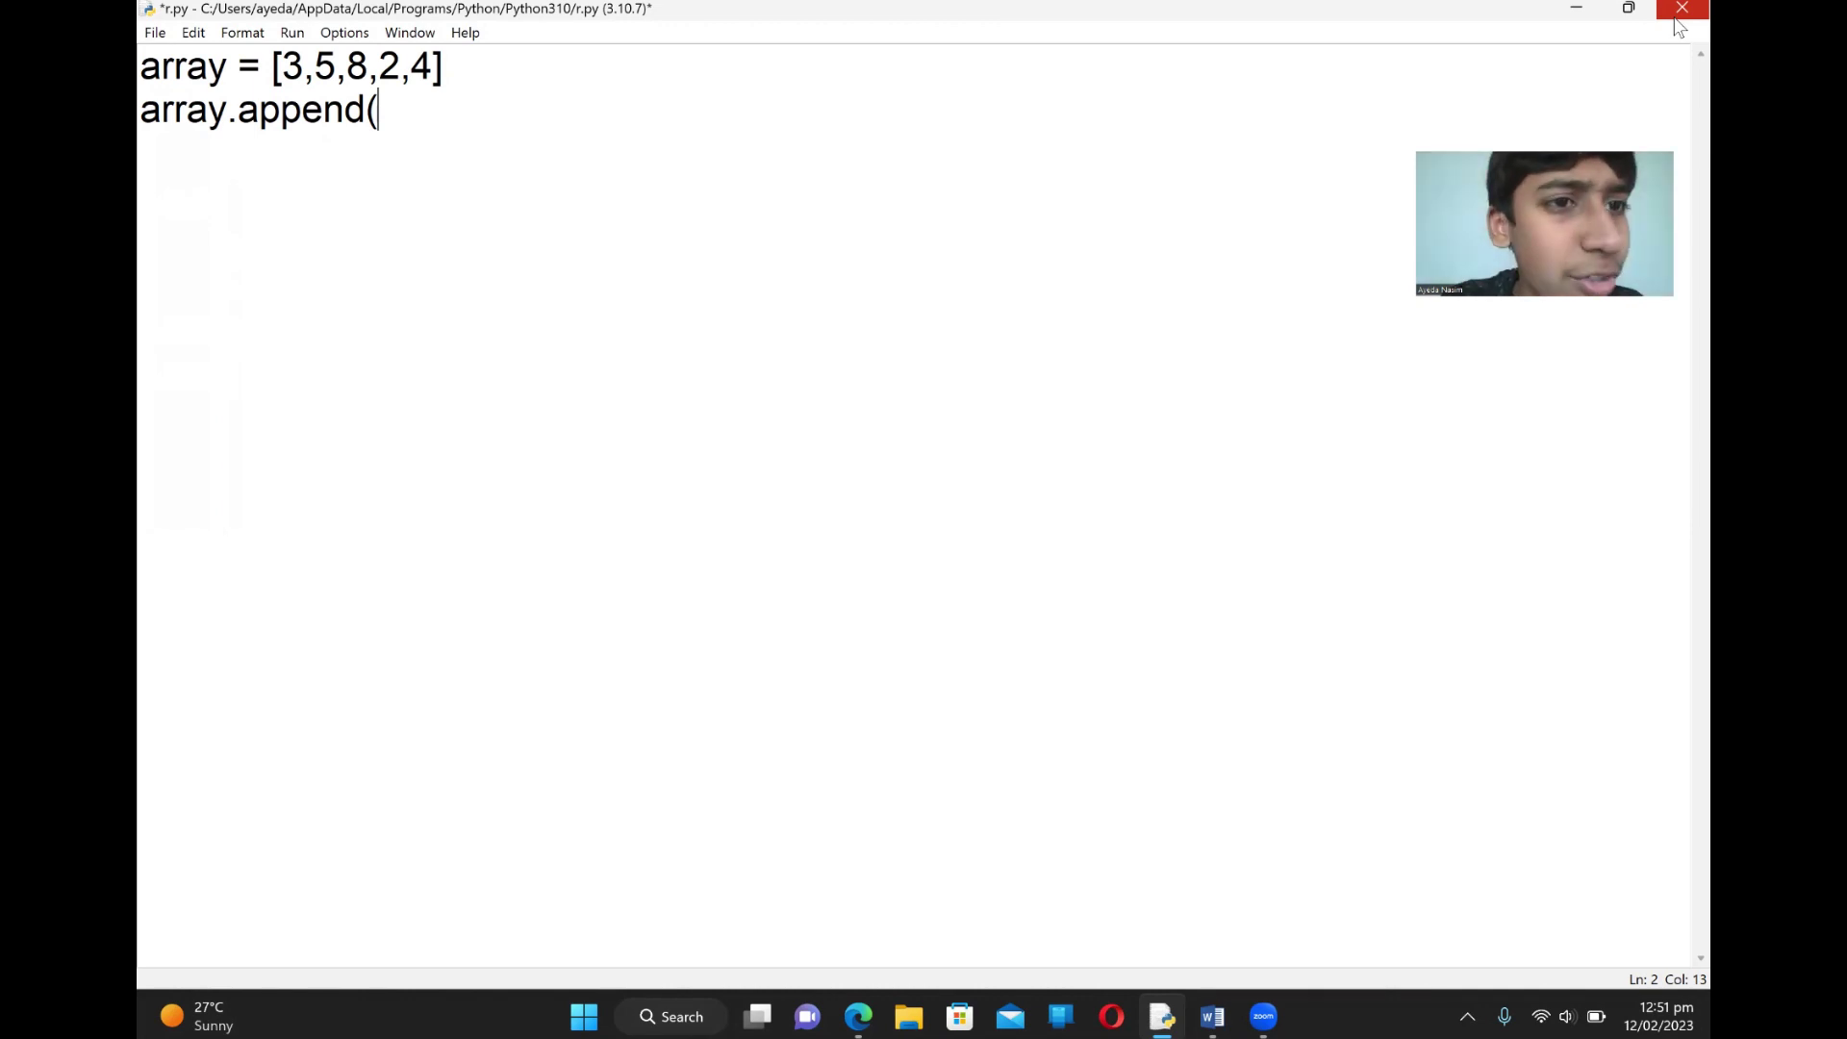
pyautogui.write('6')
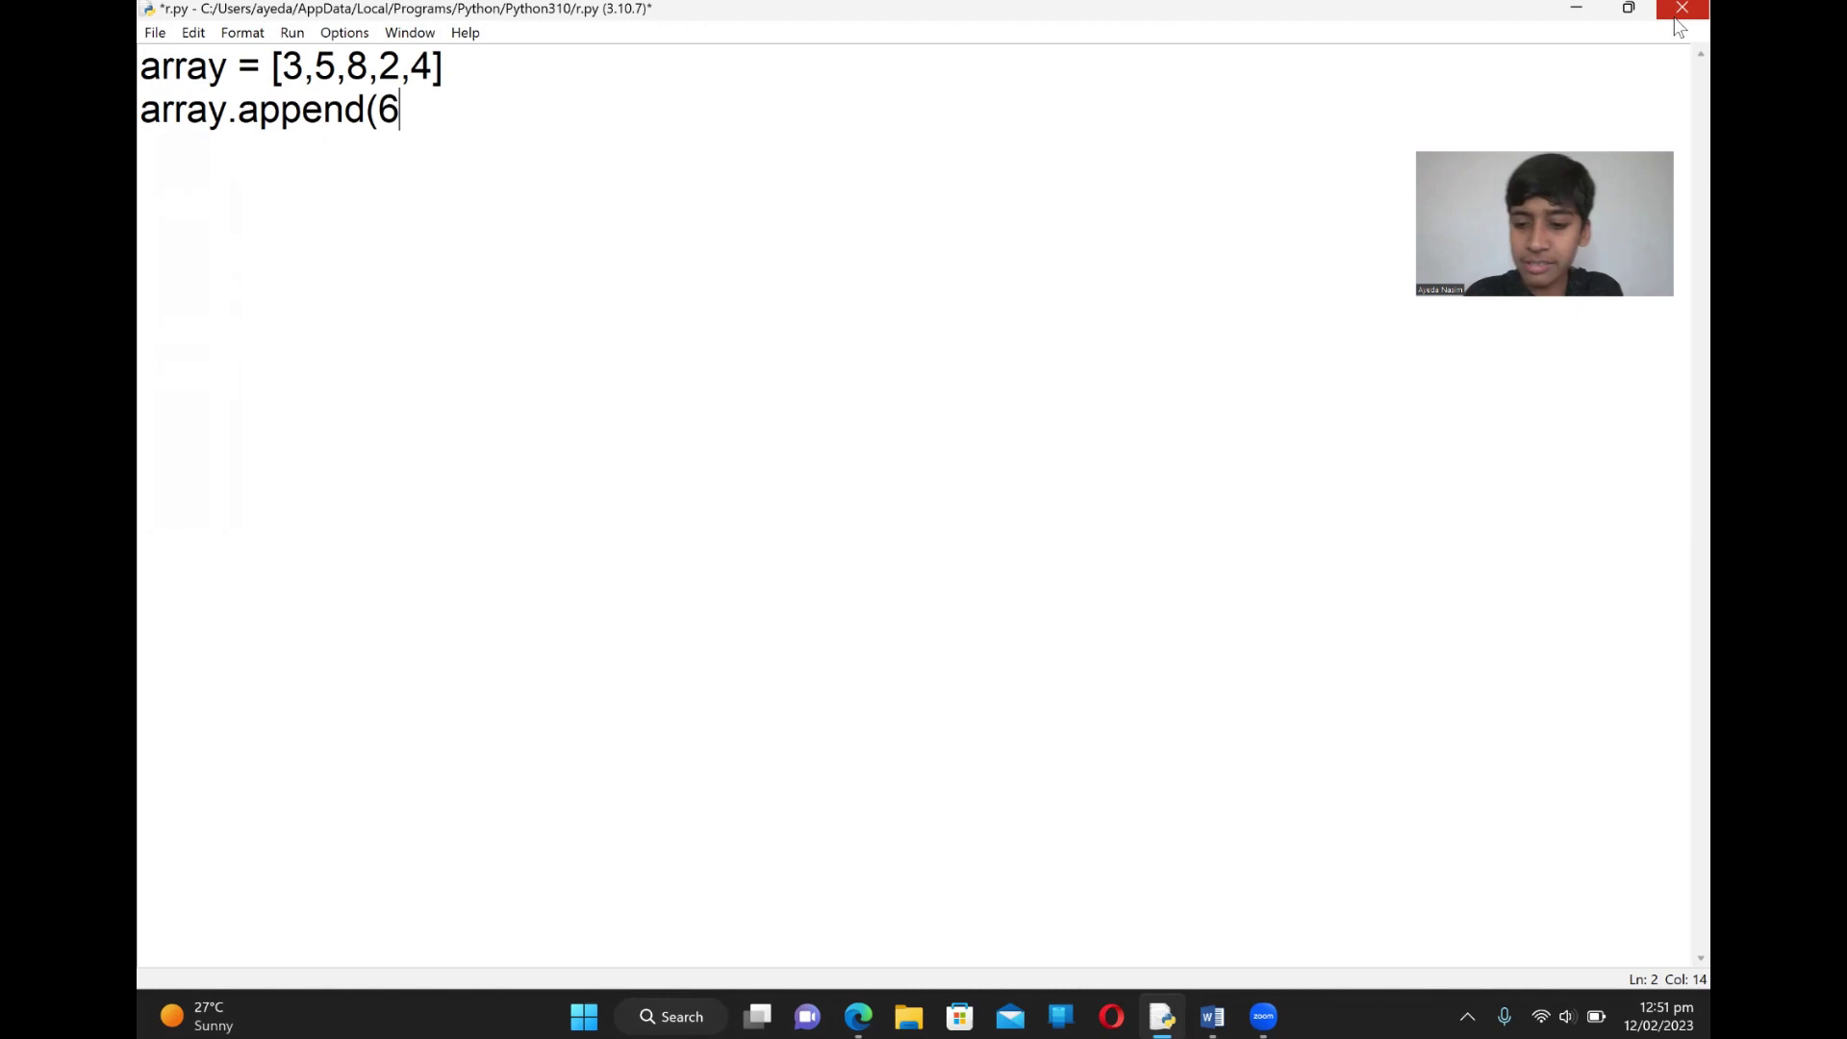
pyautogui.write(')')
pyautogui.press('Return')
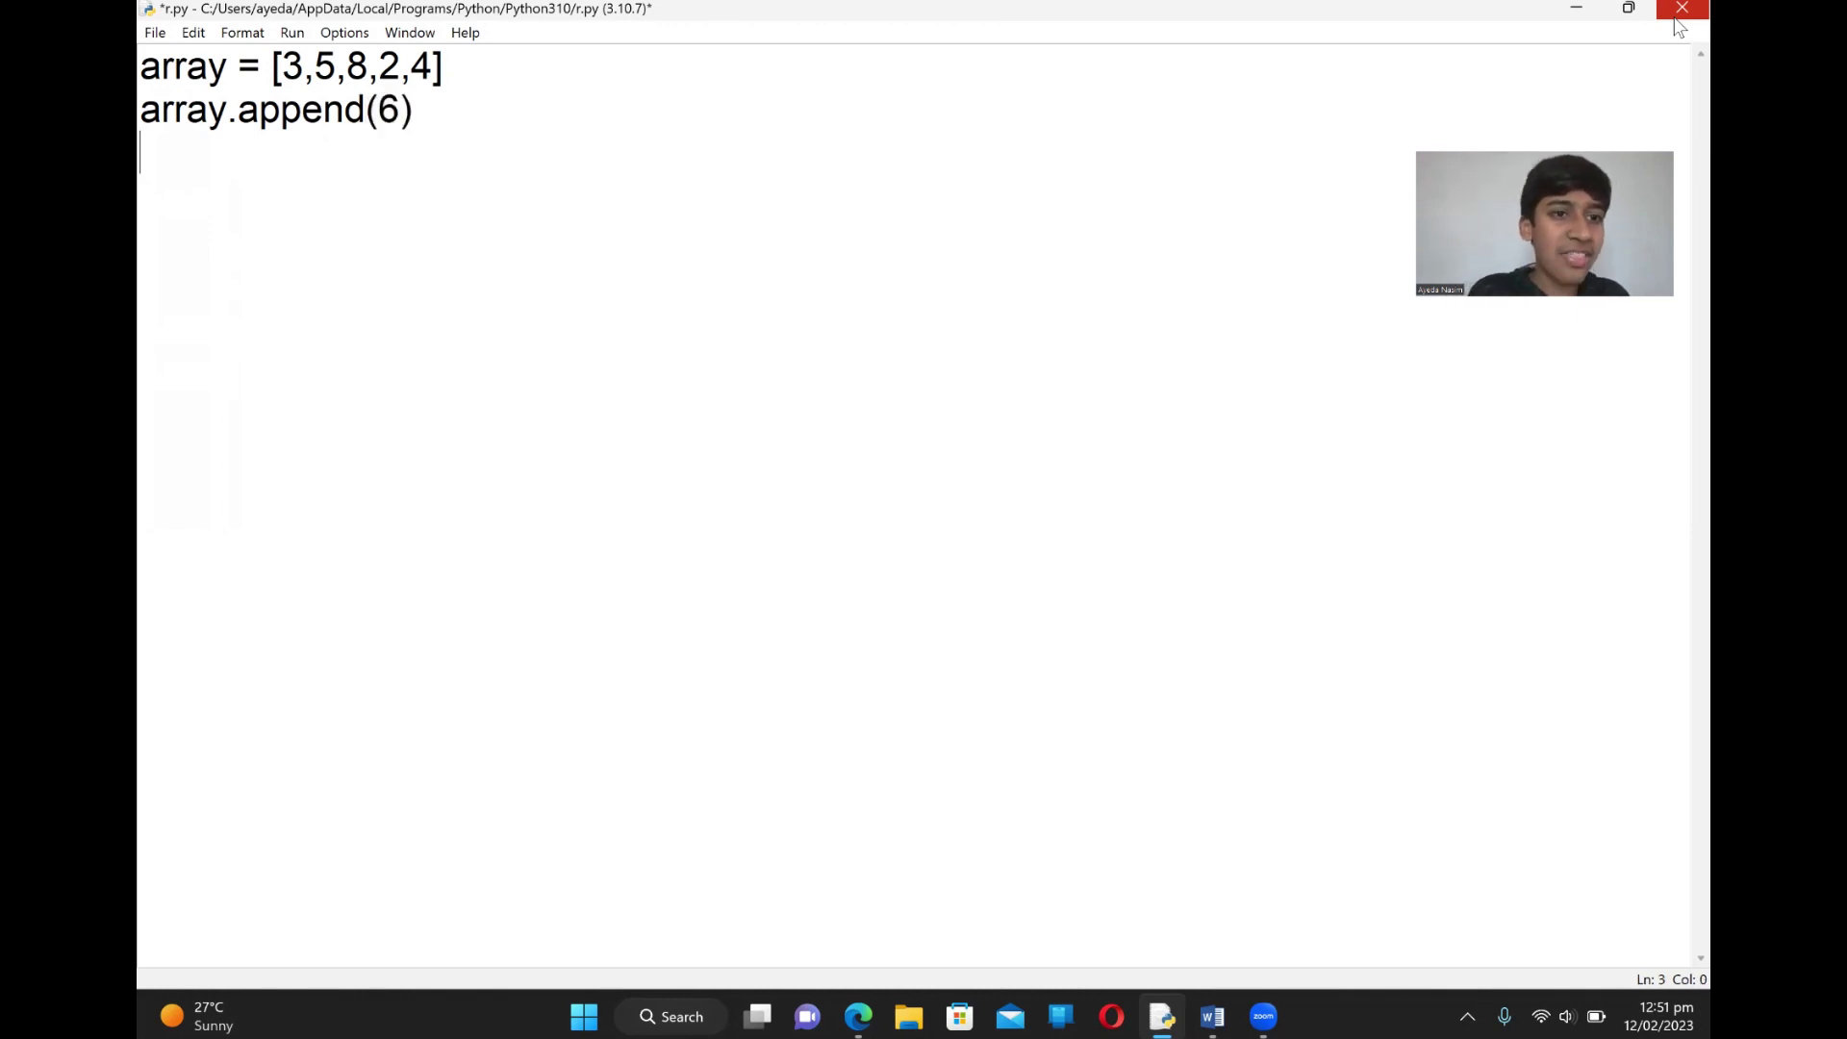
pyautogui.write('pri')
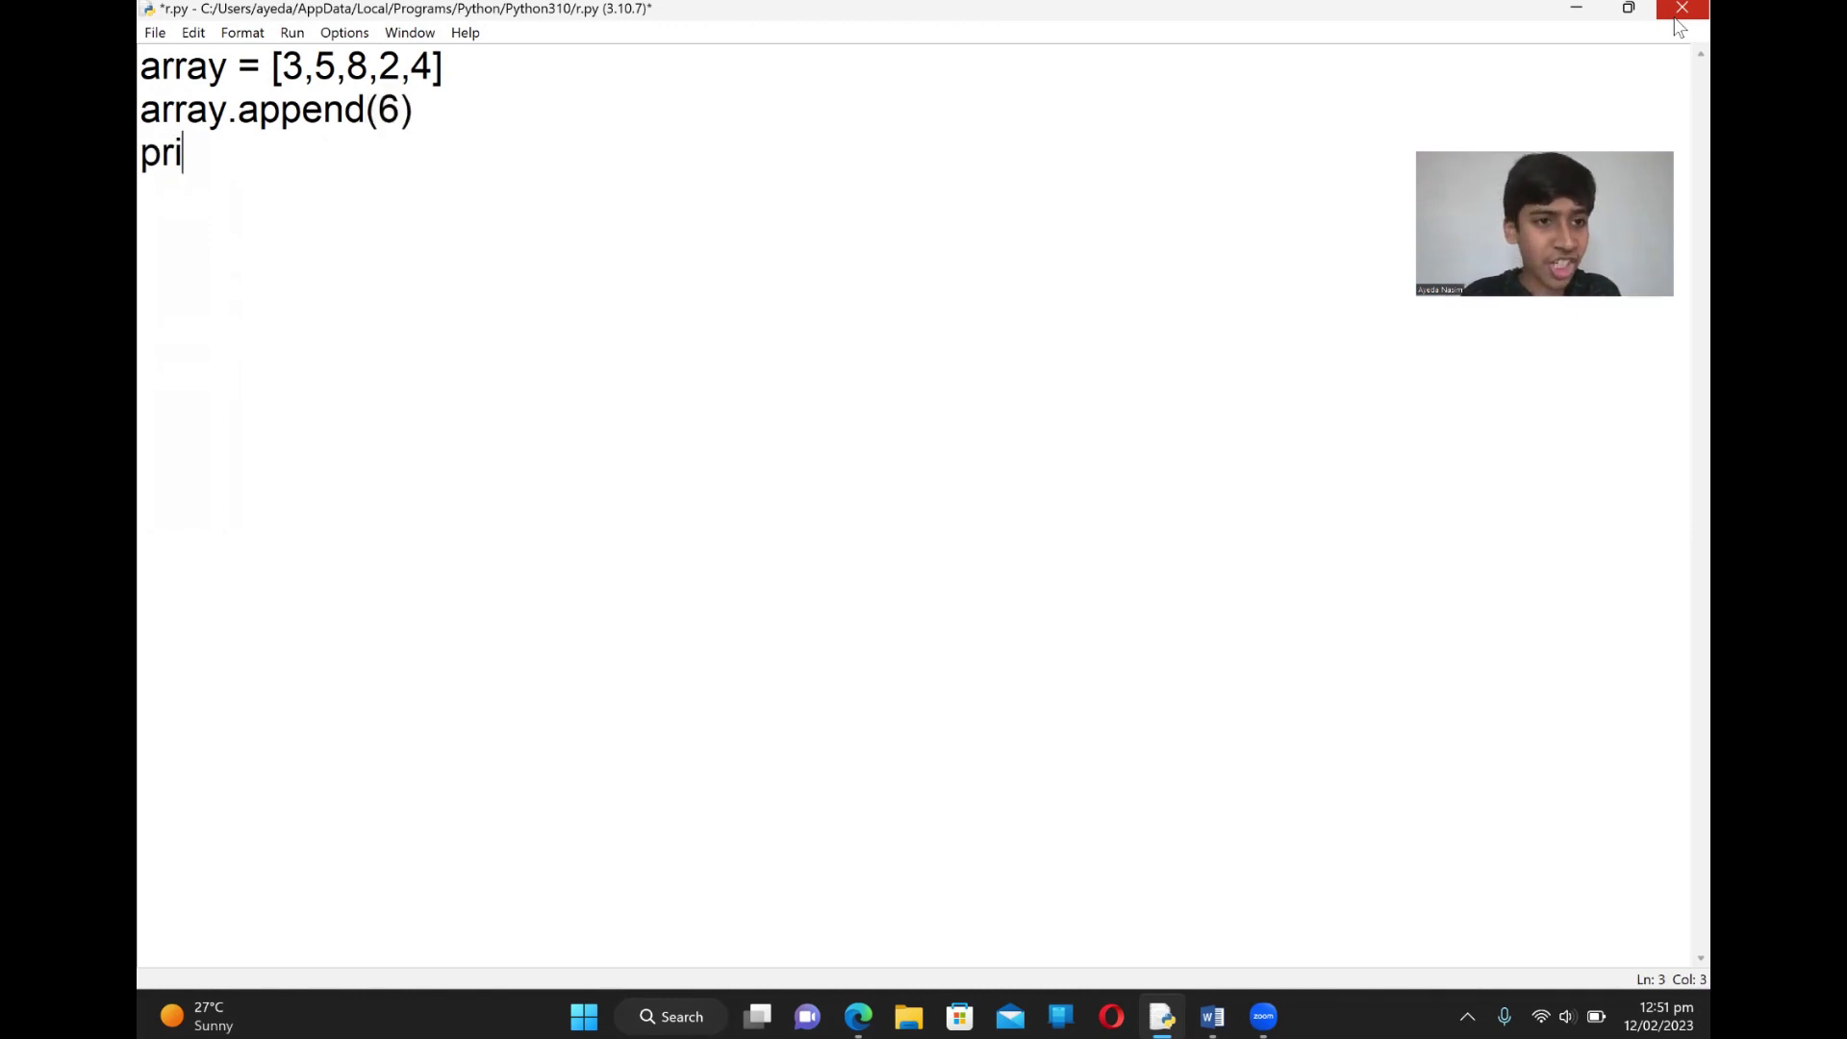
pyautogui.write('nt(a')
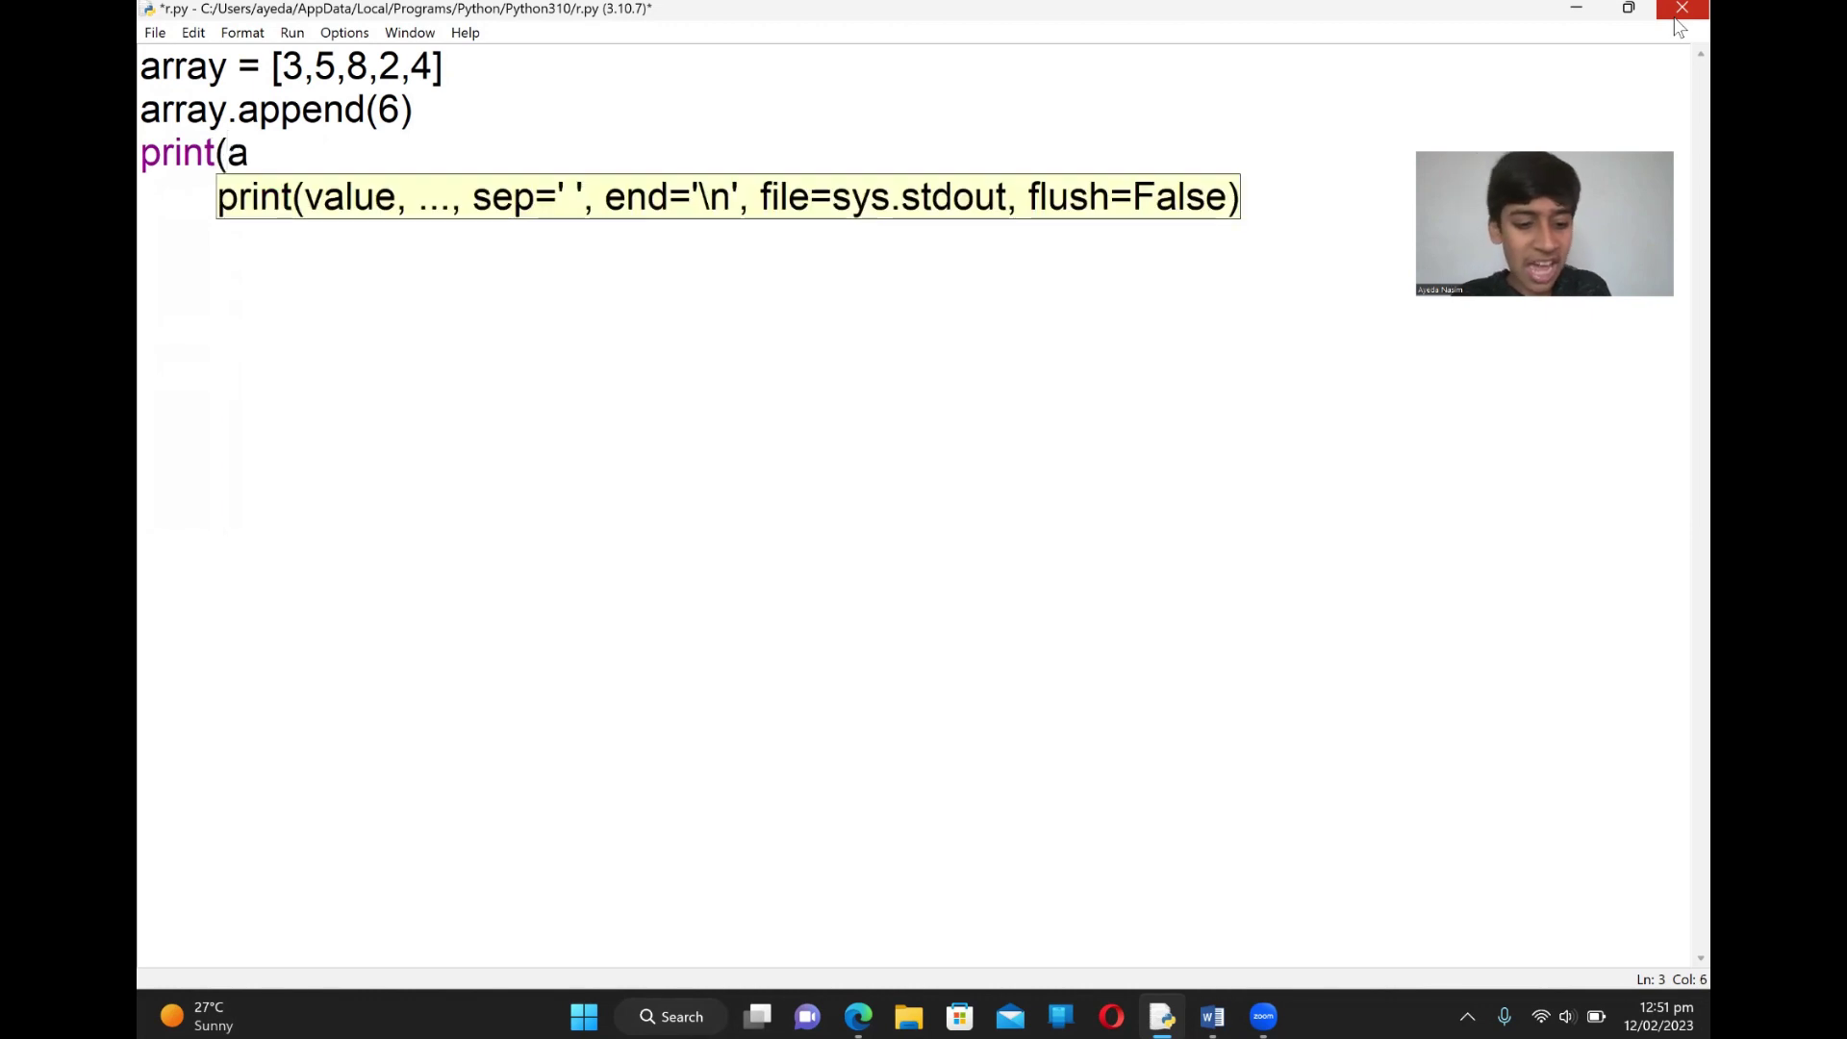
pyautogui.write('rray')
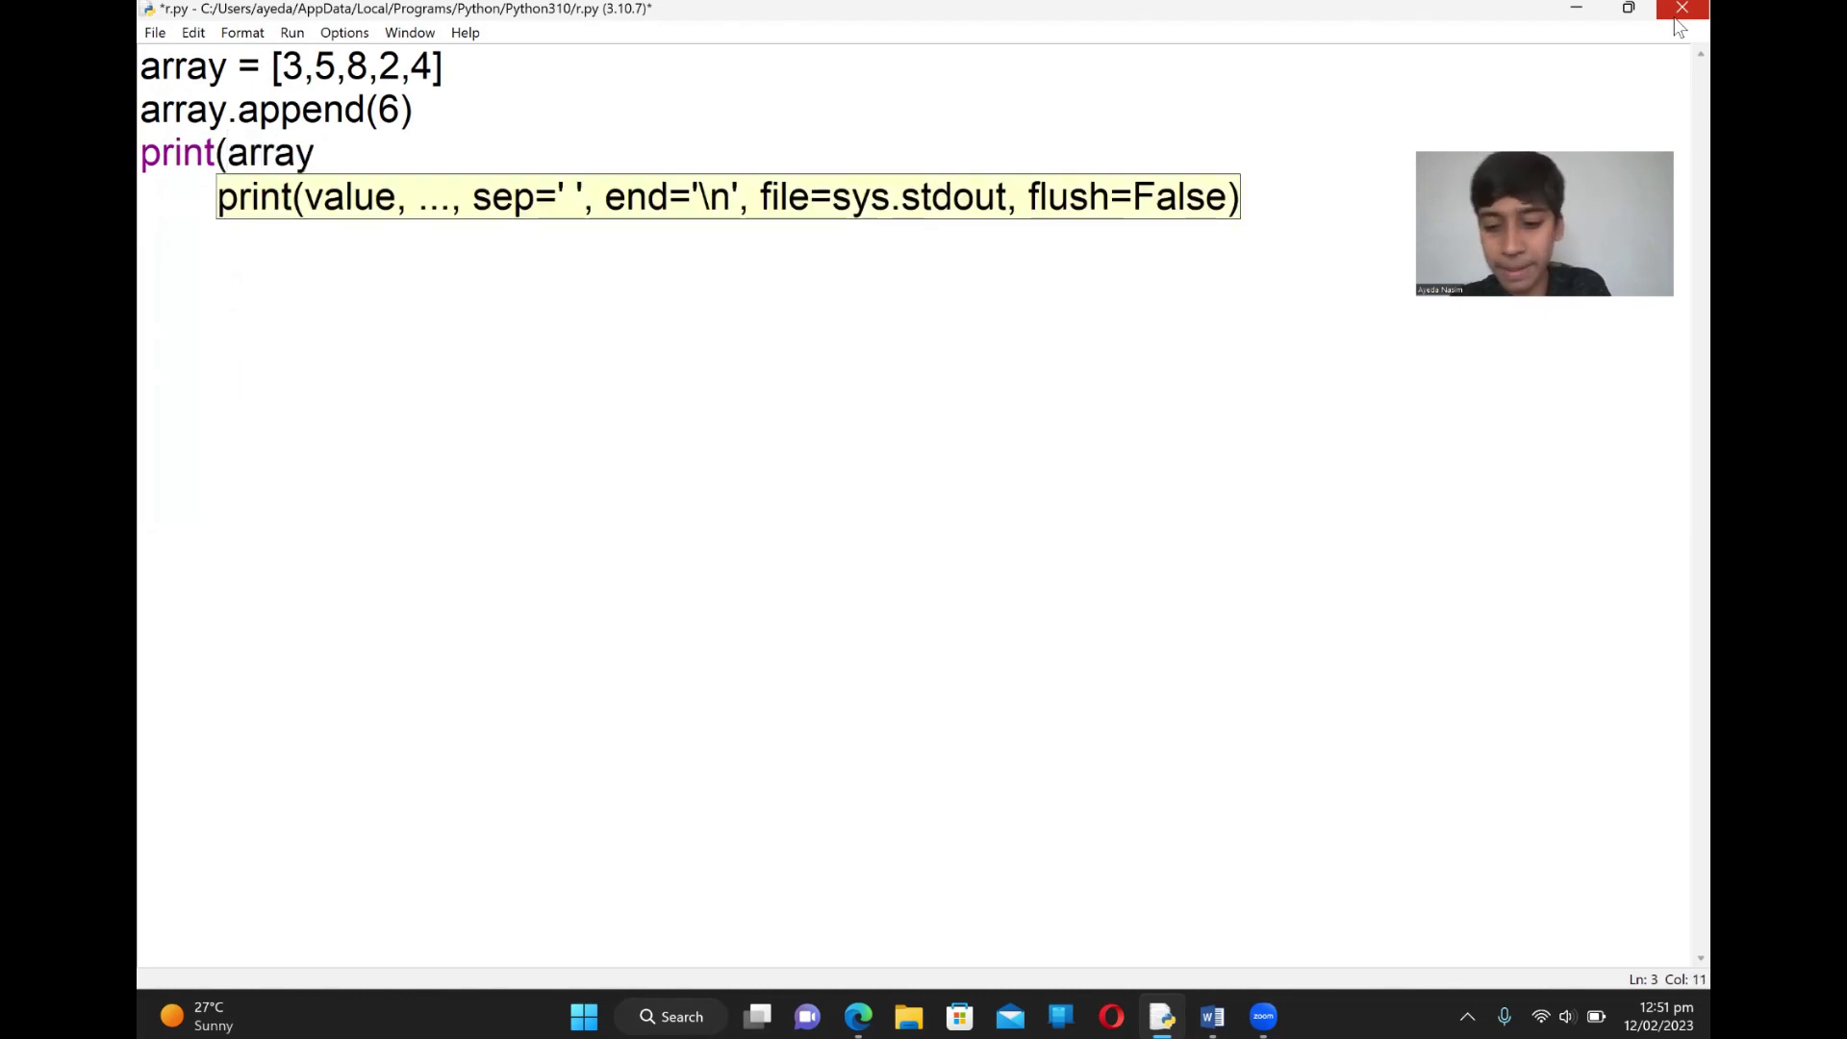
pyautogui.write(')')
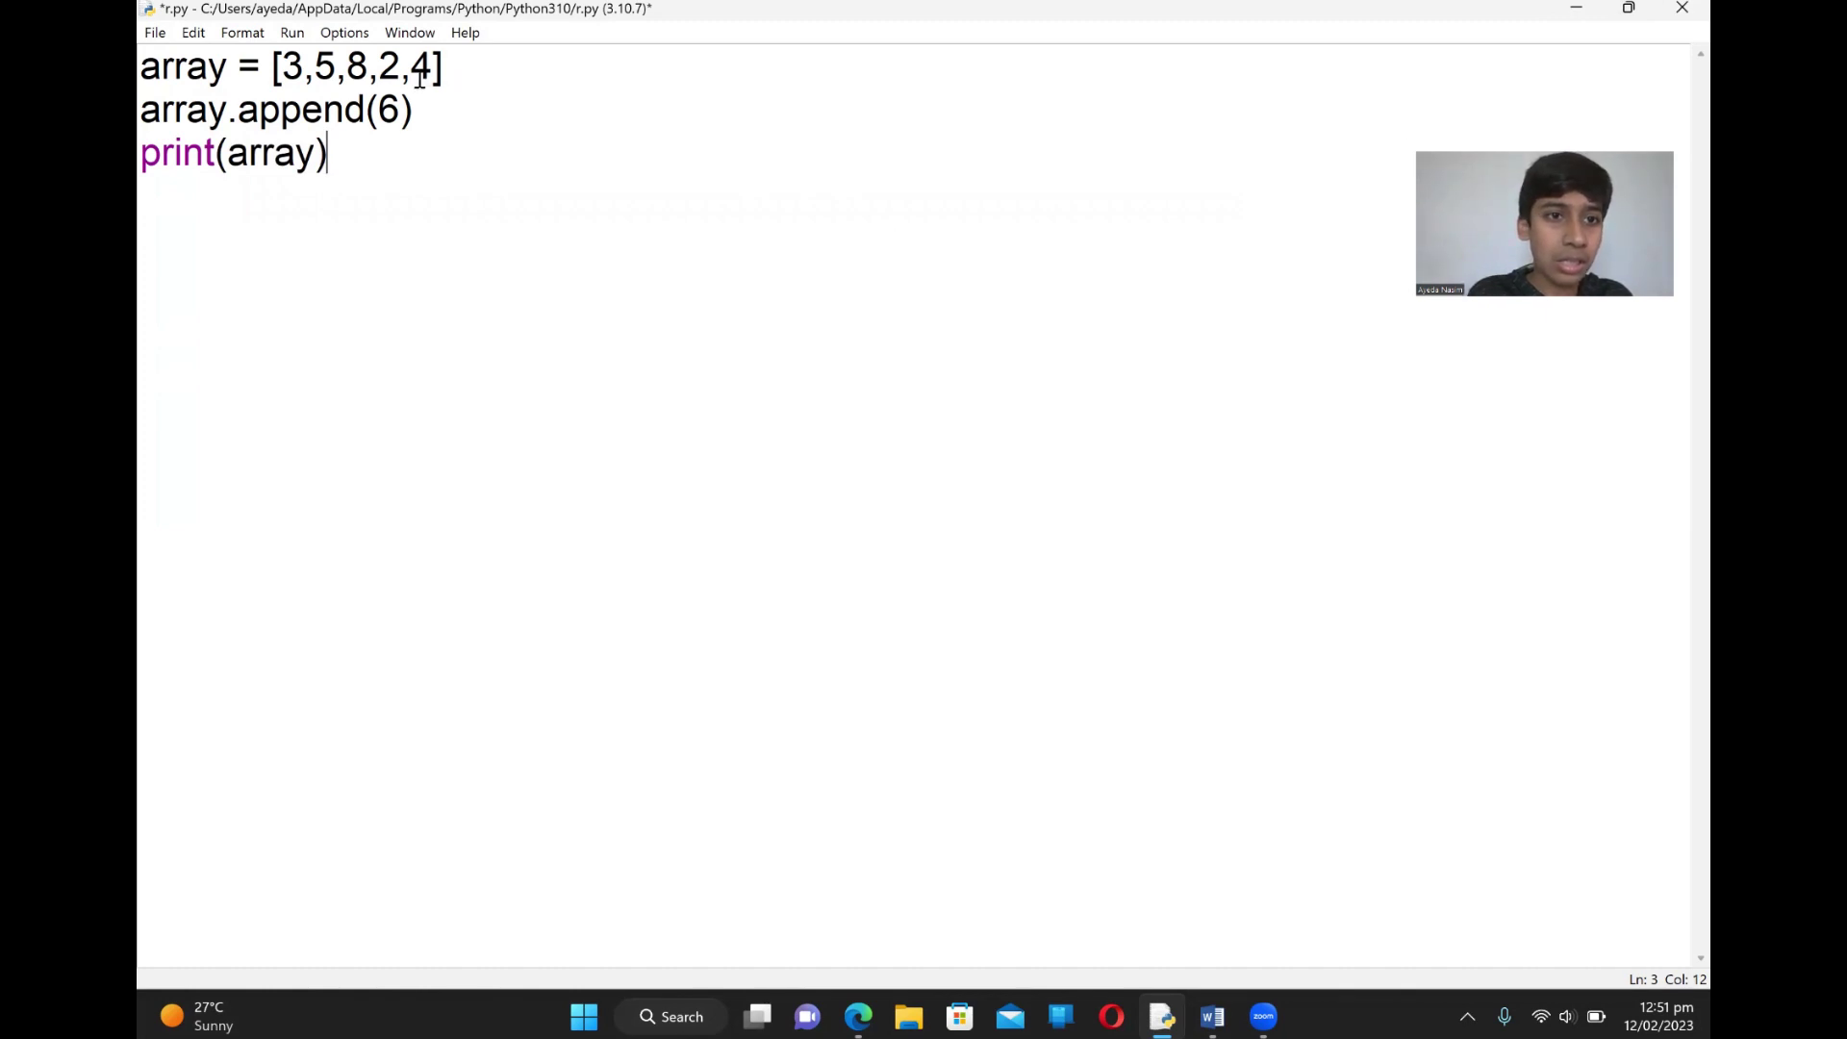
pyautogui.click(294, 31)
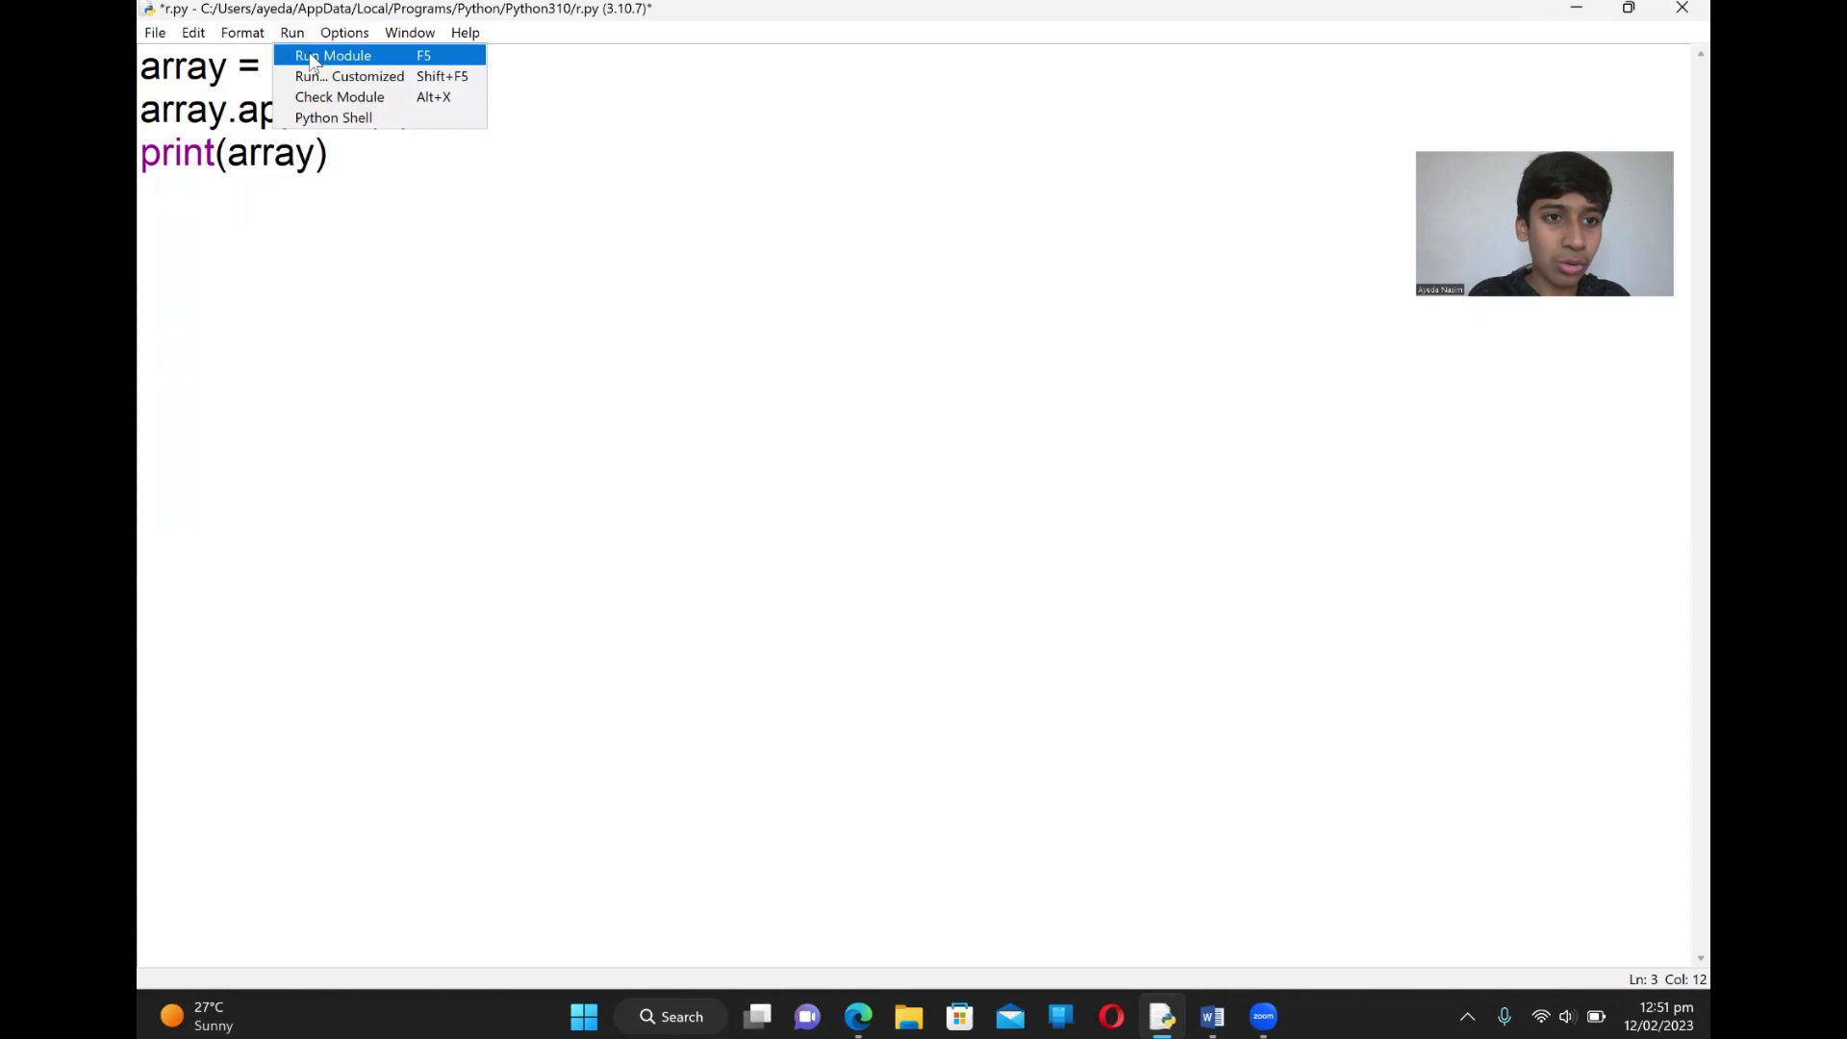
# Save and run the append(6) script to show [3, 5, 8, 2, 4, 6], then close the shell
pyautogui.click(312, 58)
pyautogui.press('Return')
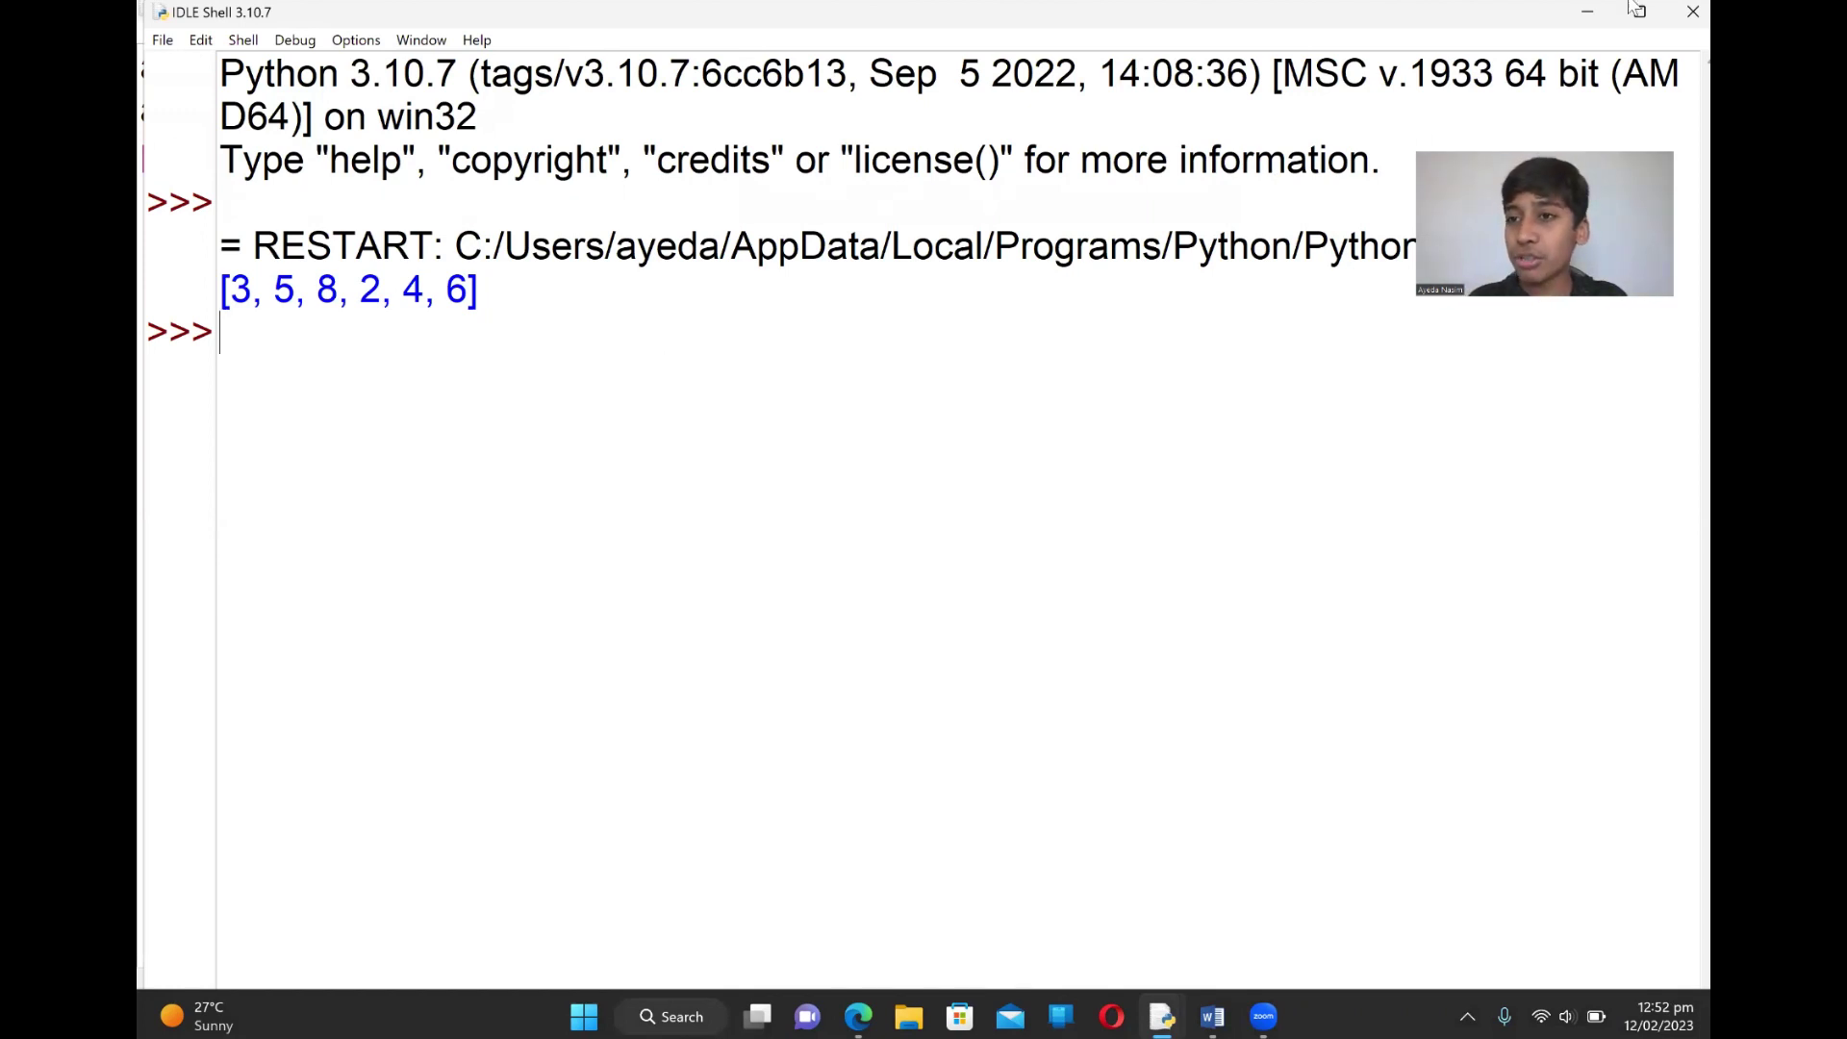
pyautogui.click(1679, 20)
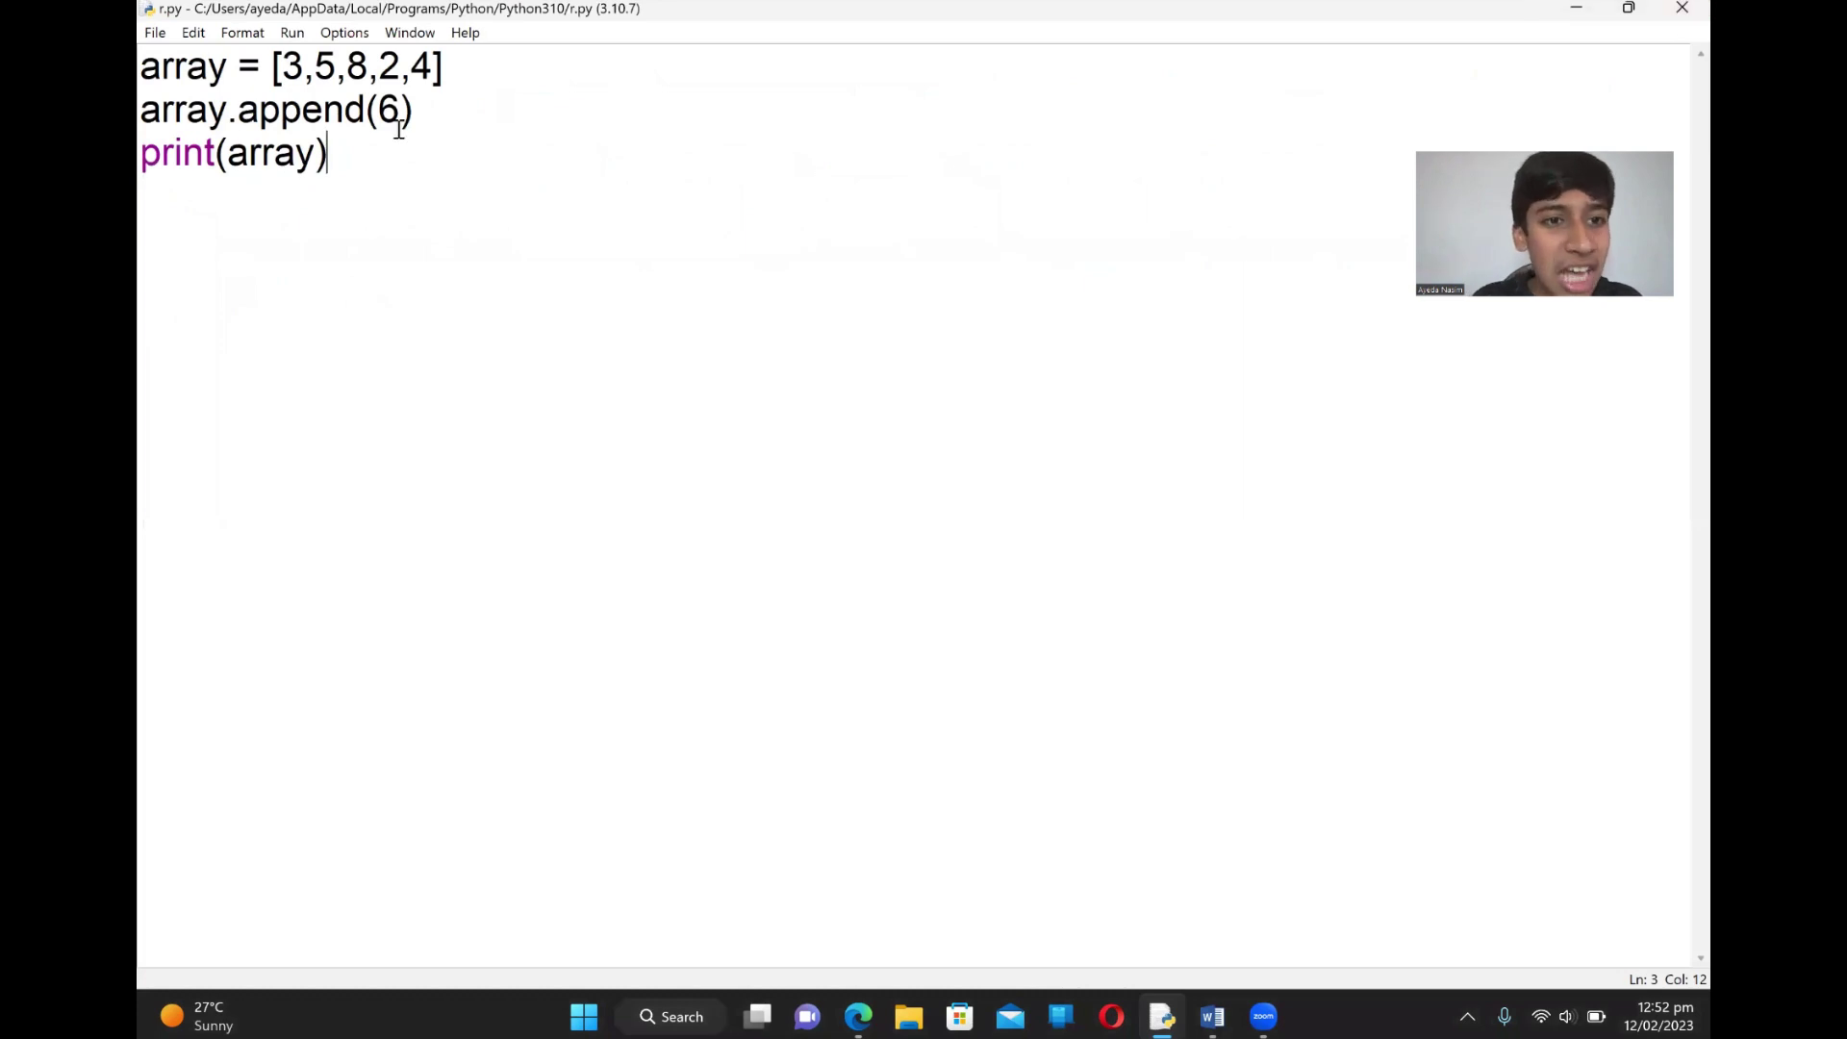
# Delete the append(6) and print lines back to 'array.' and begin array.pop
pyautogui.press('BackSpace')
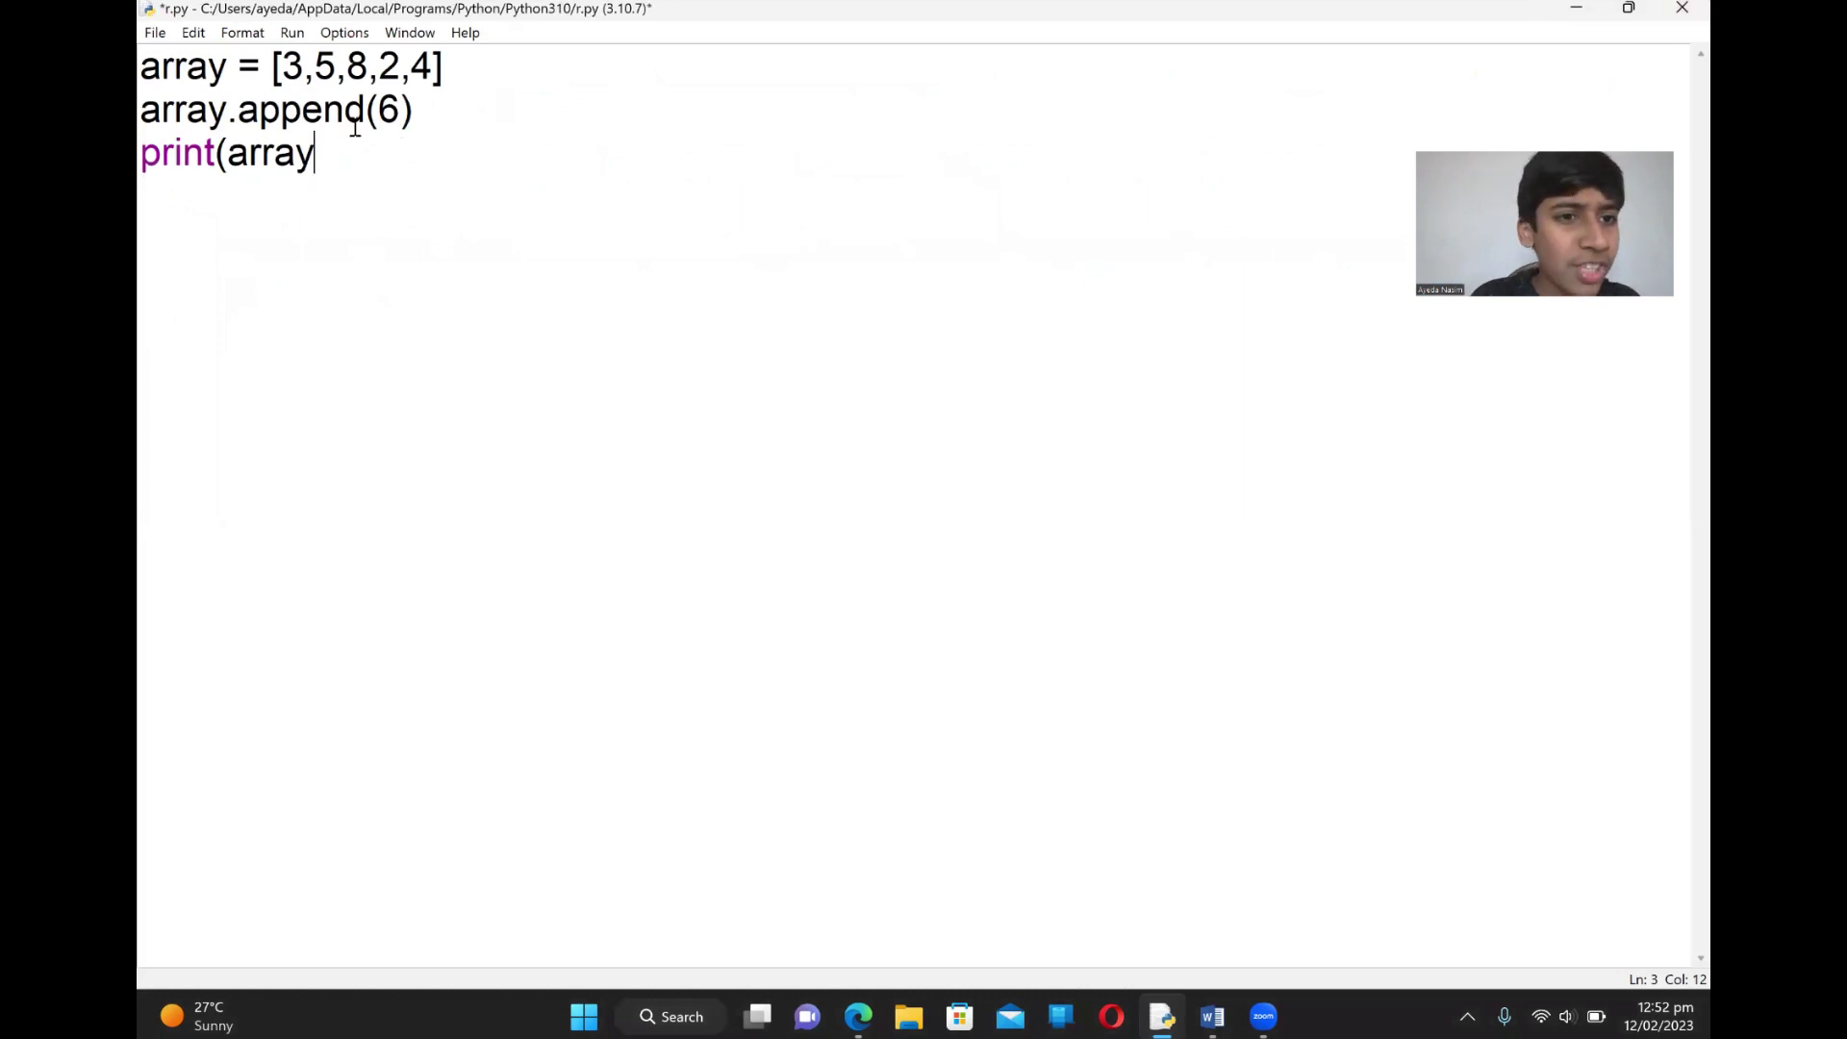
pyautogui.press('BackSpace')
pyautogui.press('BackSpace')
pyautogui.press('BackSpace')
pyautogui.press('BackSpace')
pyautogui.press('BackSpace')
pyautogui.press('BackSpace')
pyautogui.press('BackSpace')
pyautogui.press('BackSpace')
pyautogui.press('BackSpace')
pyautogui.press('BackSpace')
pyautogui.press('BackSpace')
pyautogui.press('BackSpace')
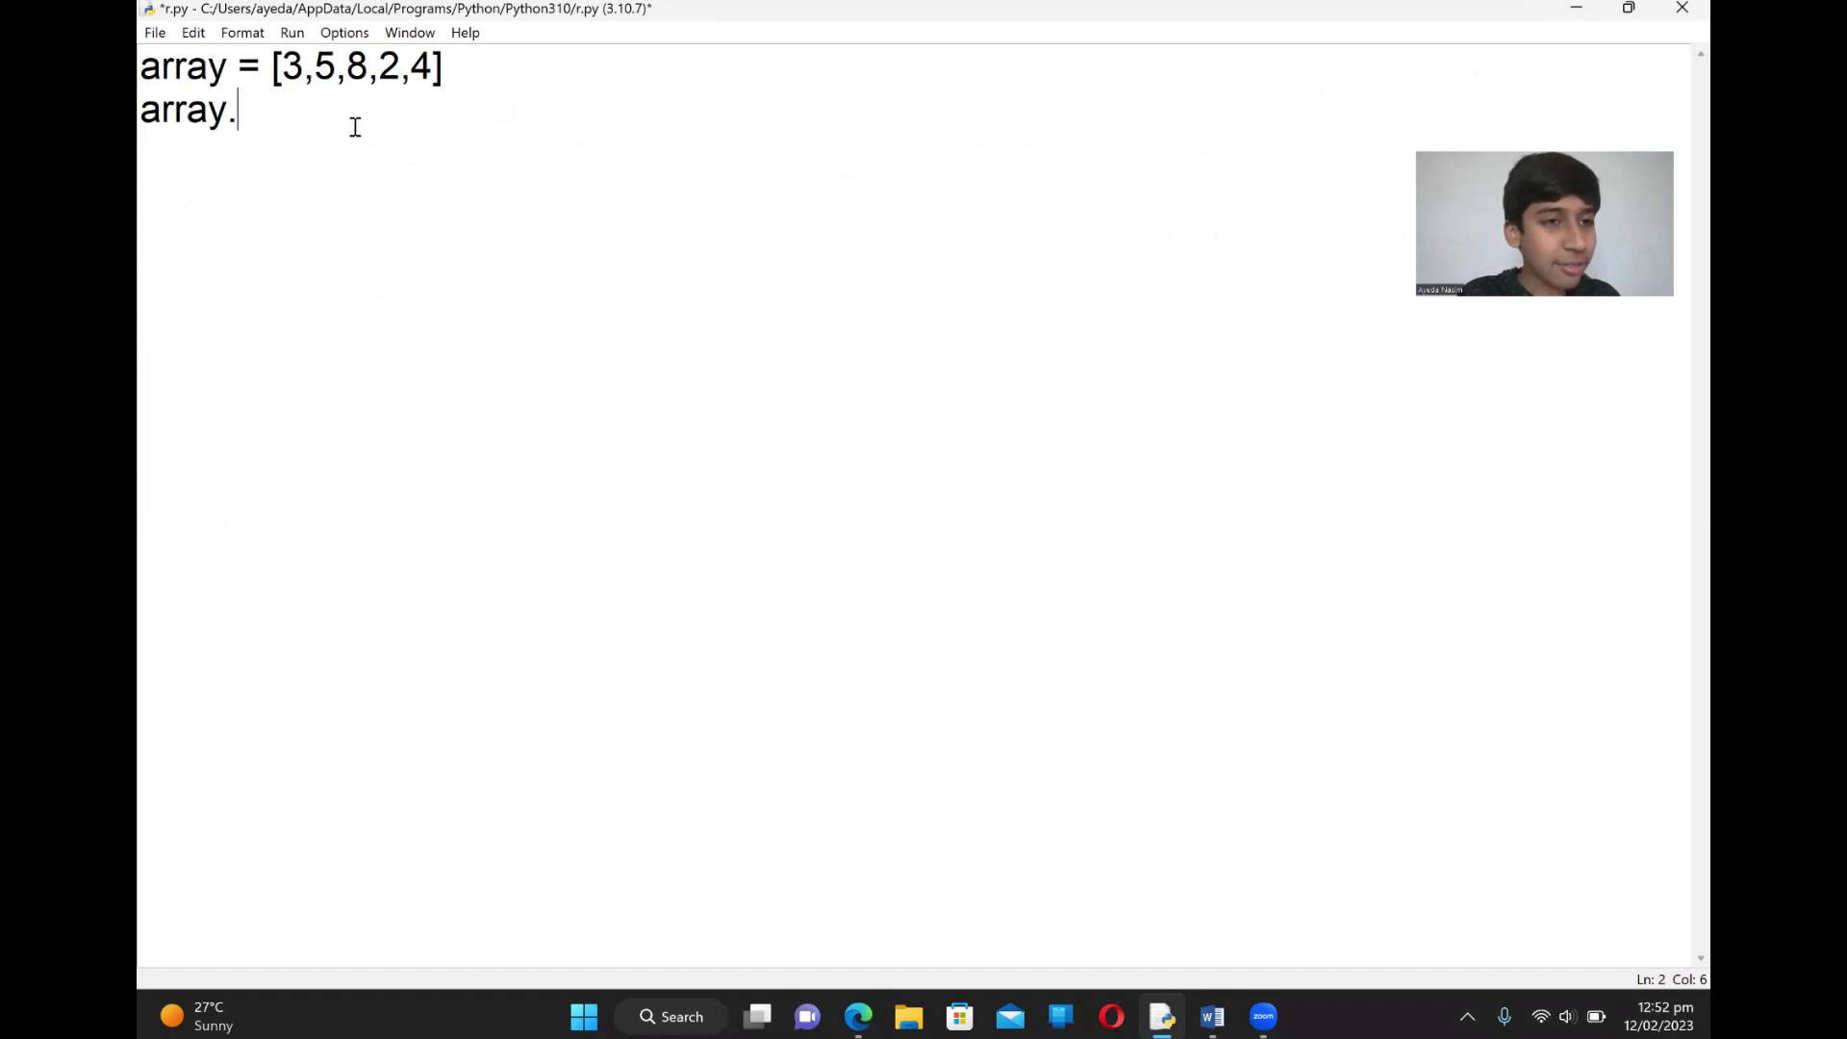
pyautogui.write('pop')
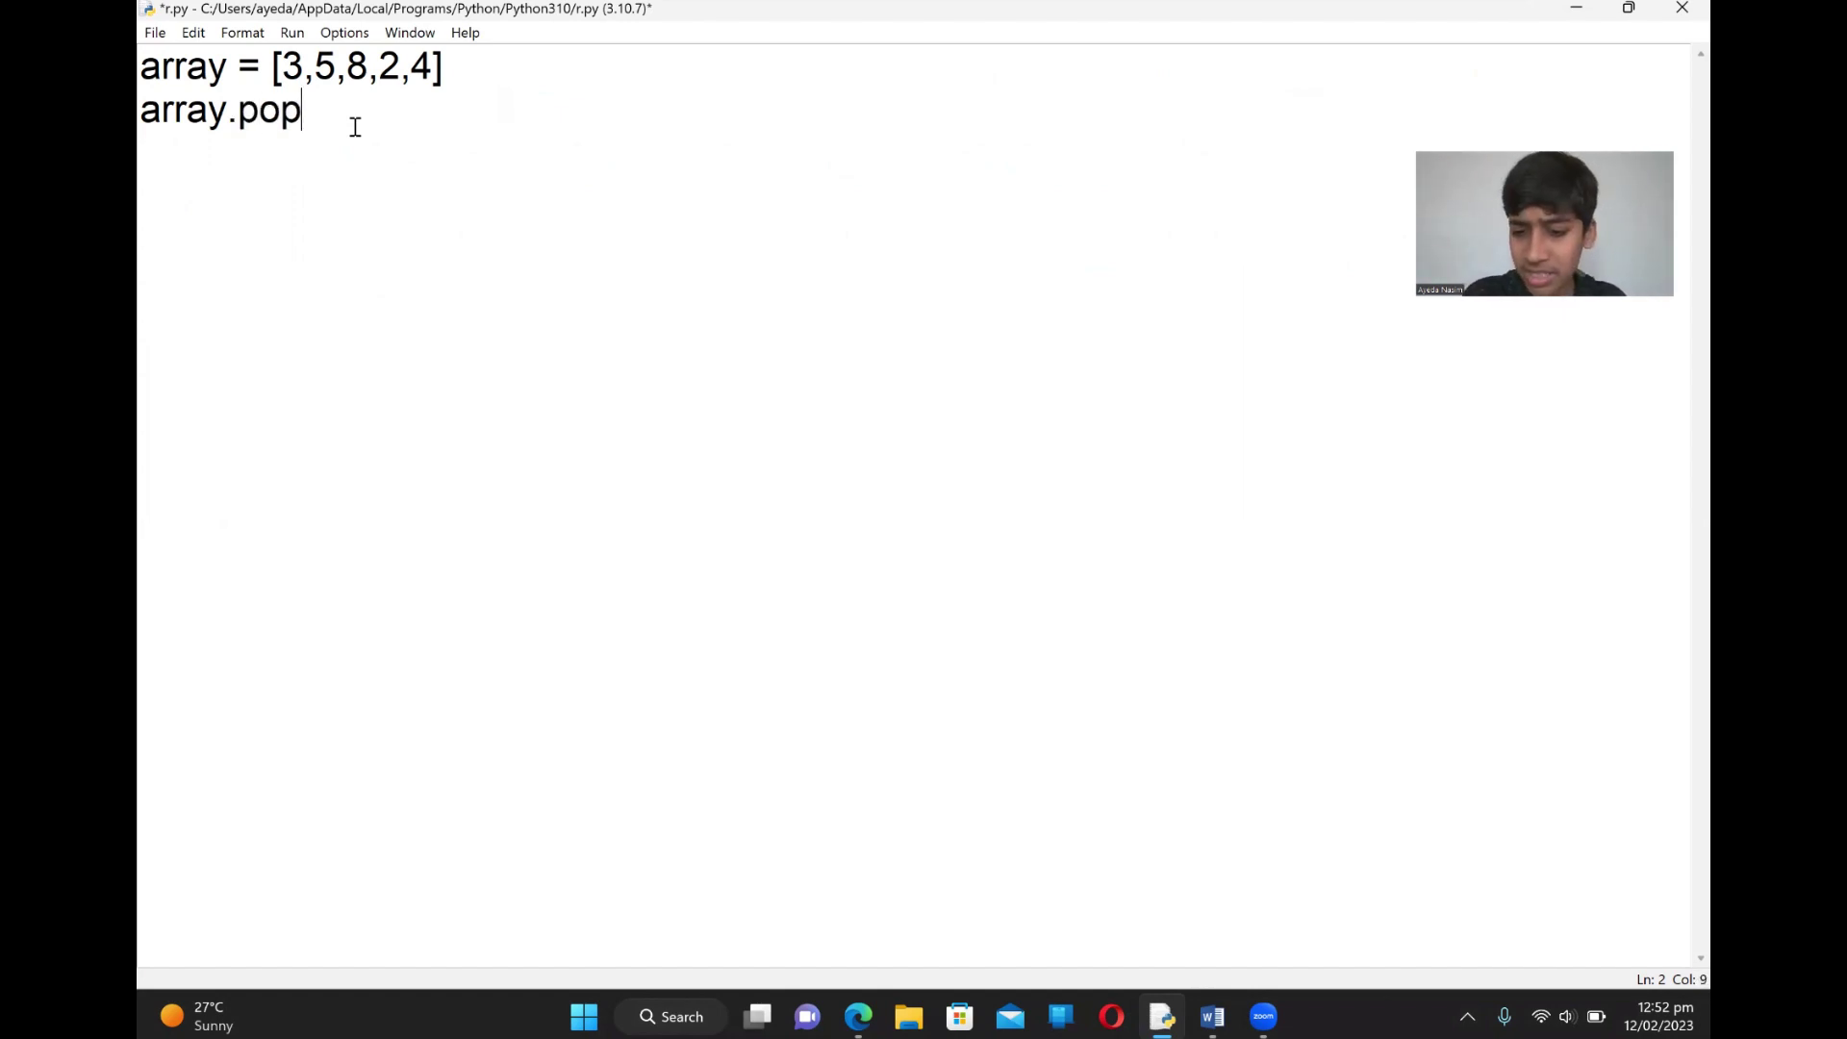
pyautogui.write('(')
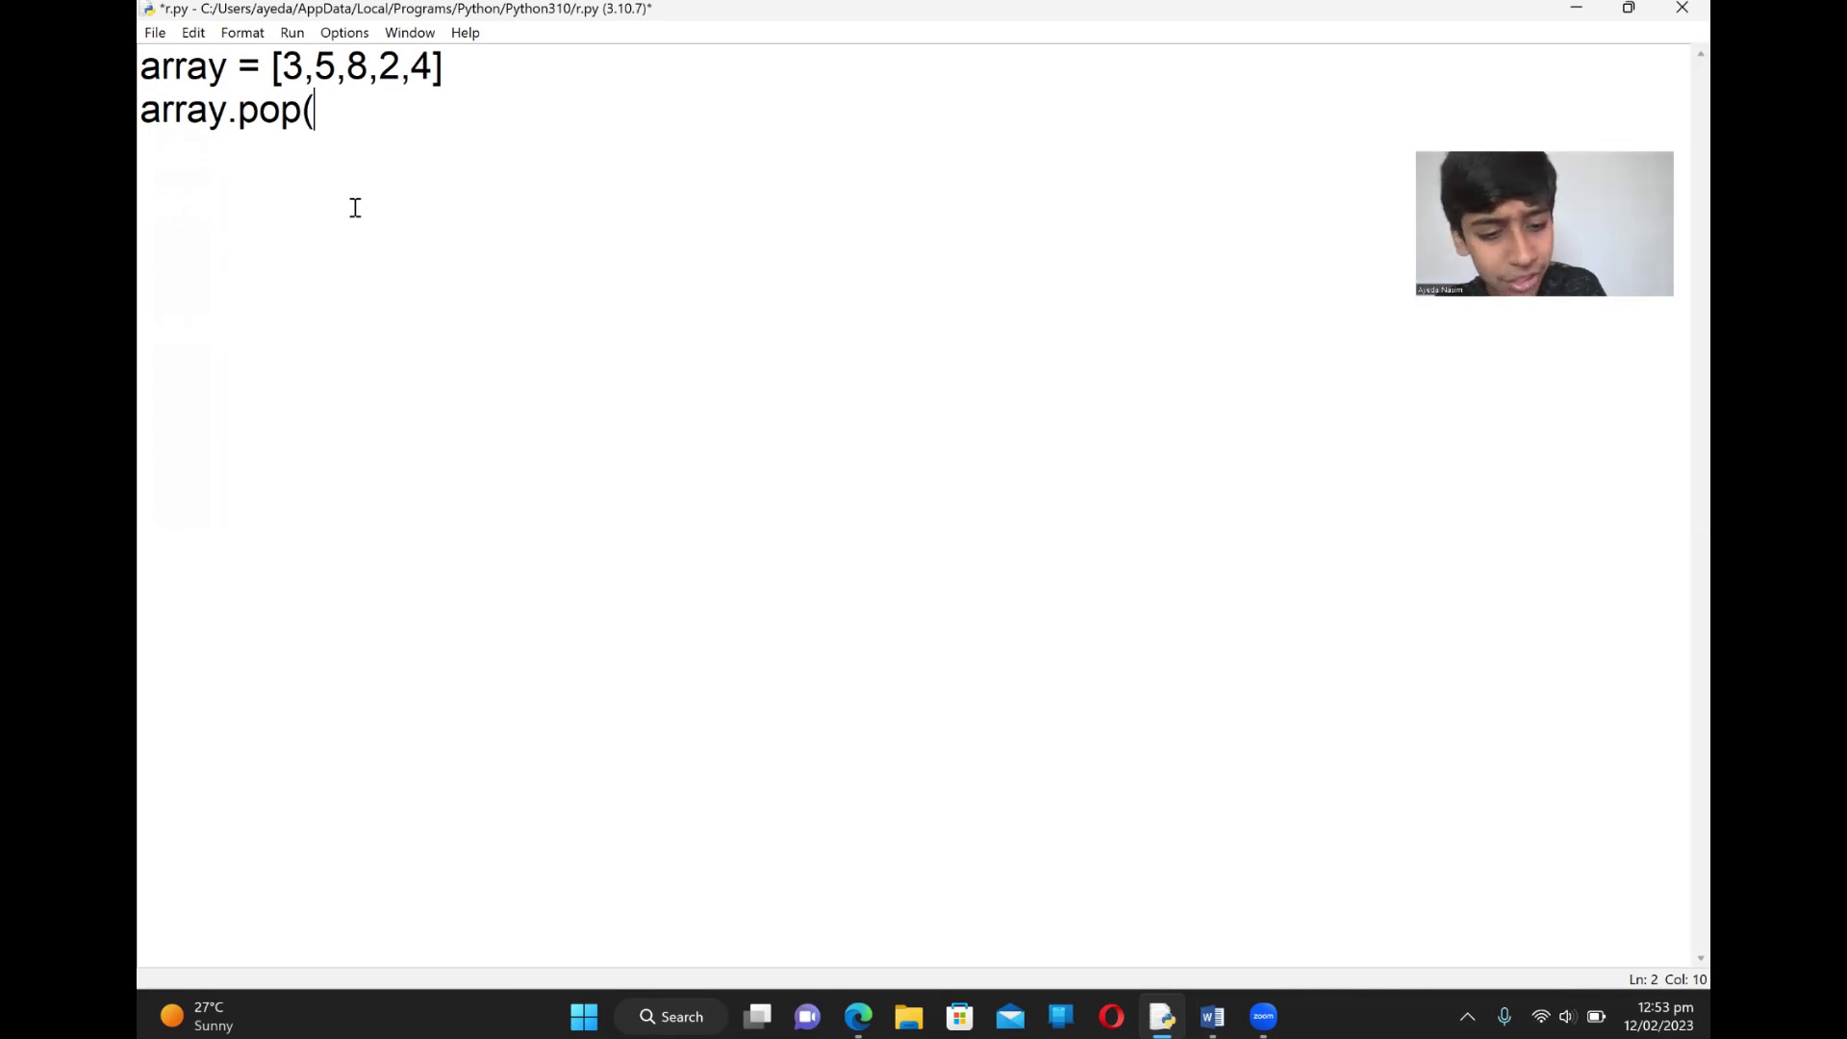
pyautogui.write('3)')
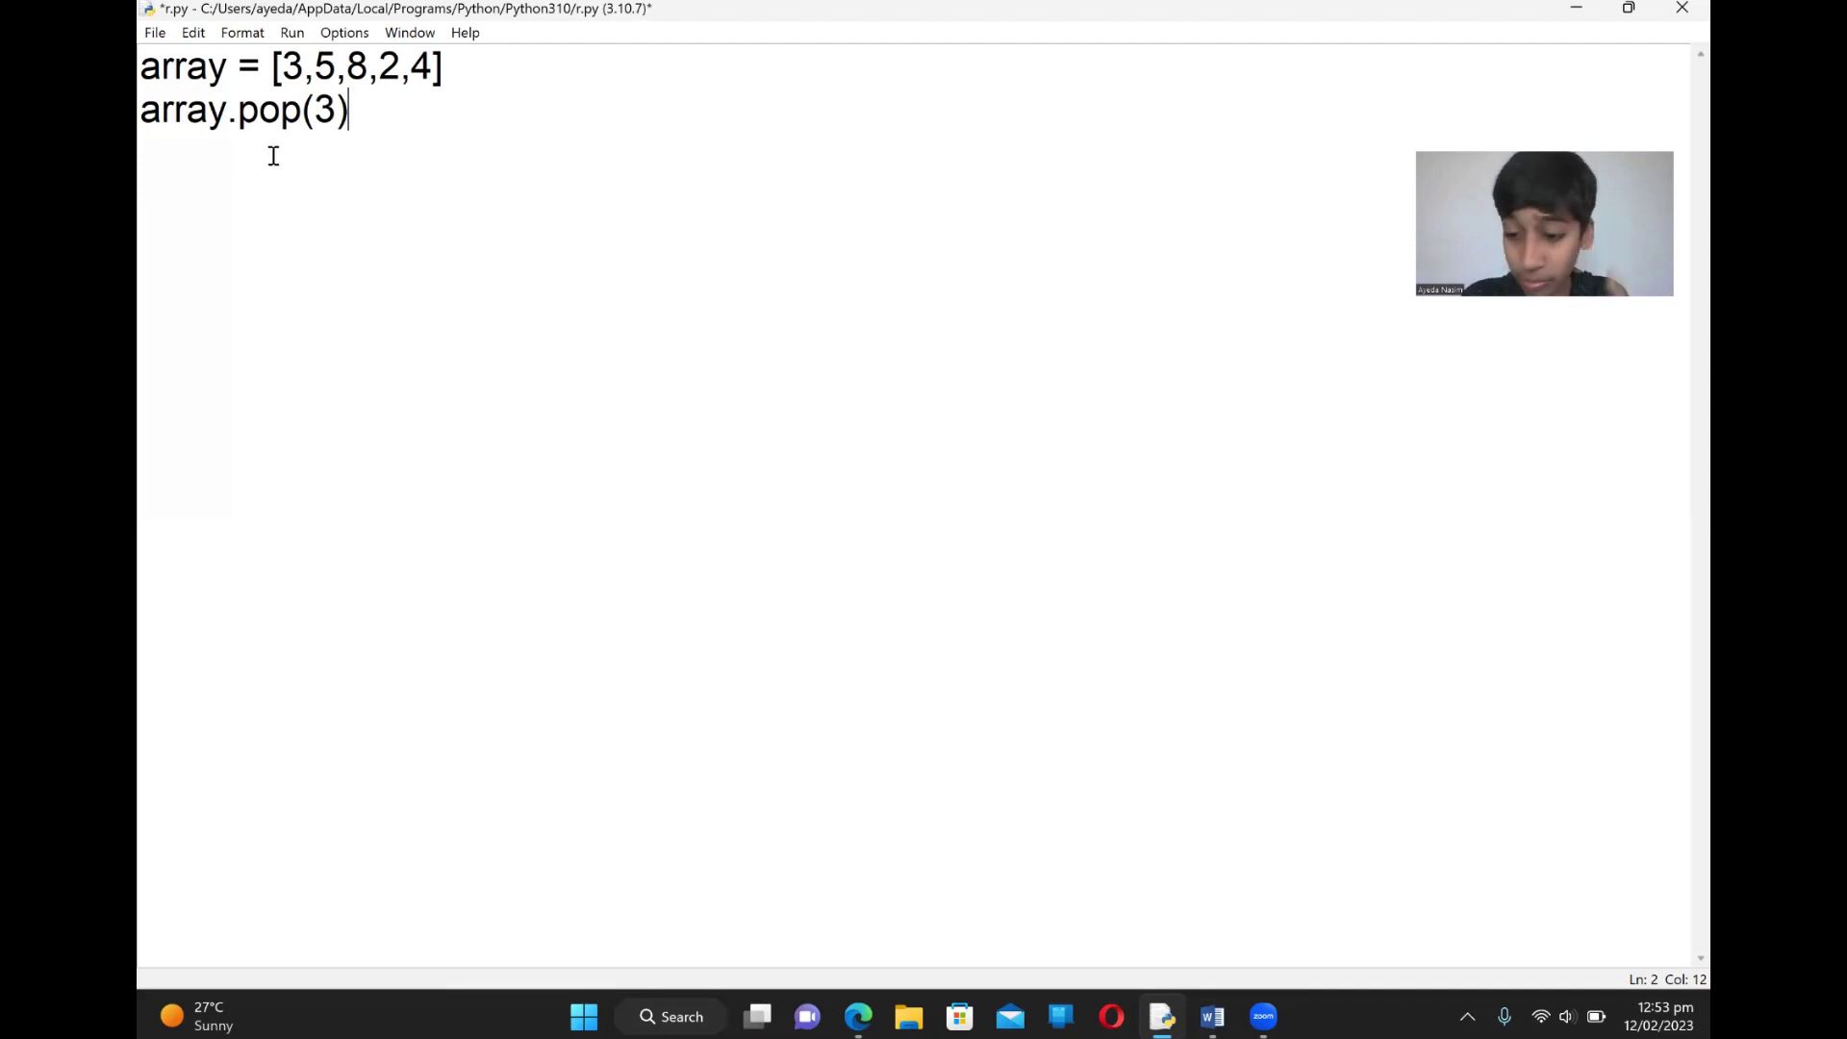
# Finish line 2 as array.pop(3) and add print(array) on line 3
pyautogui.press('Return')
pyautogui.write('p')
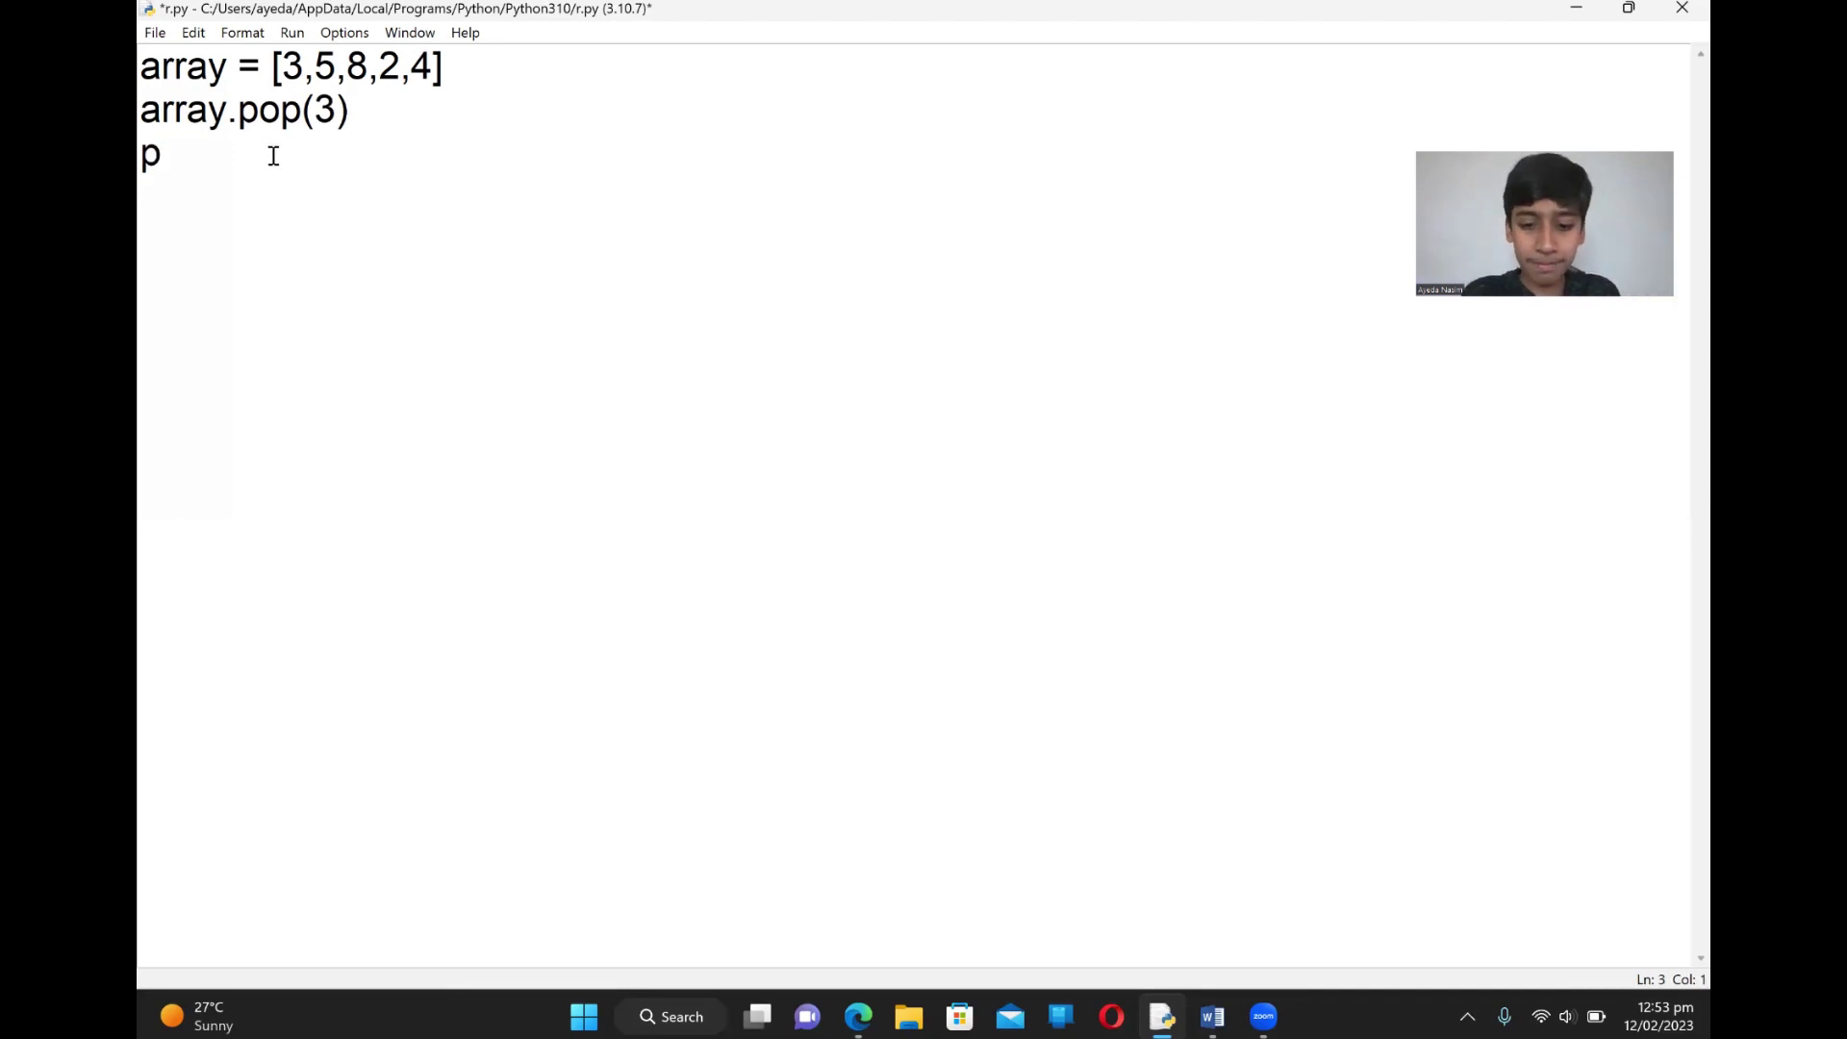
pyautogui.write('rint(')
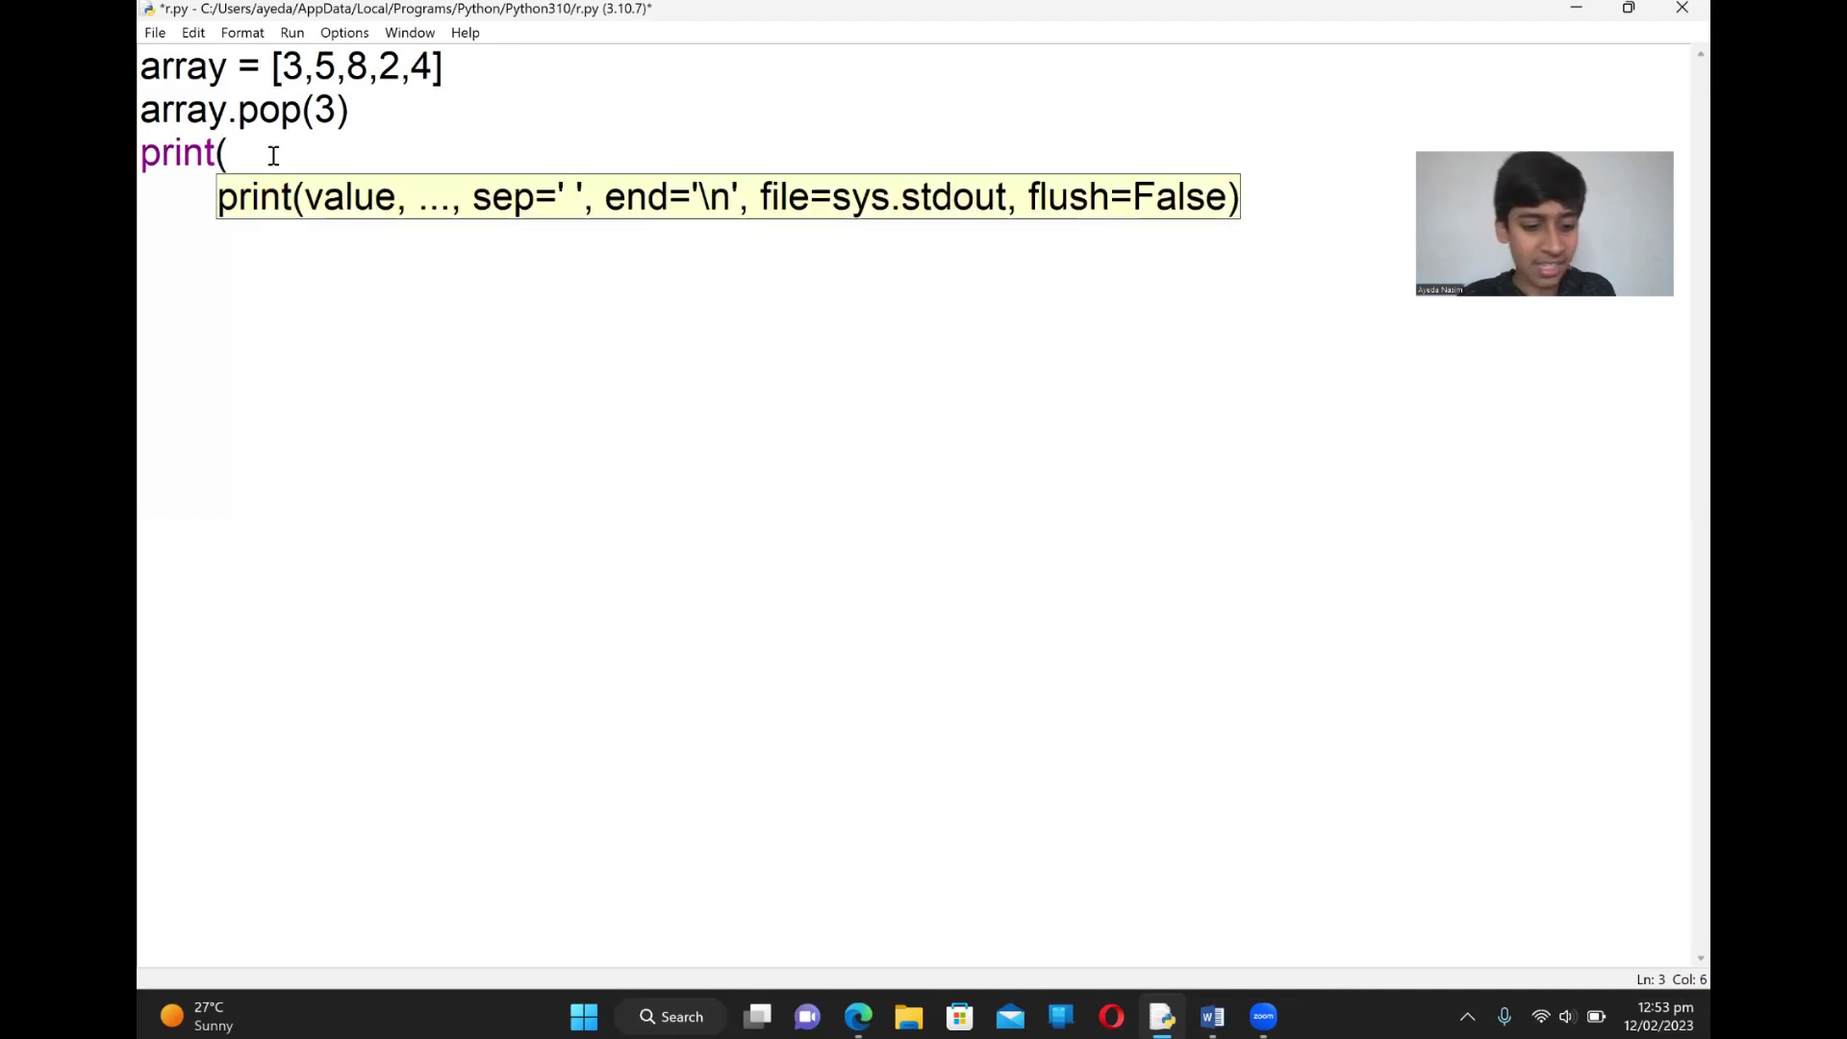
pyautogui.write('array')
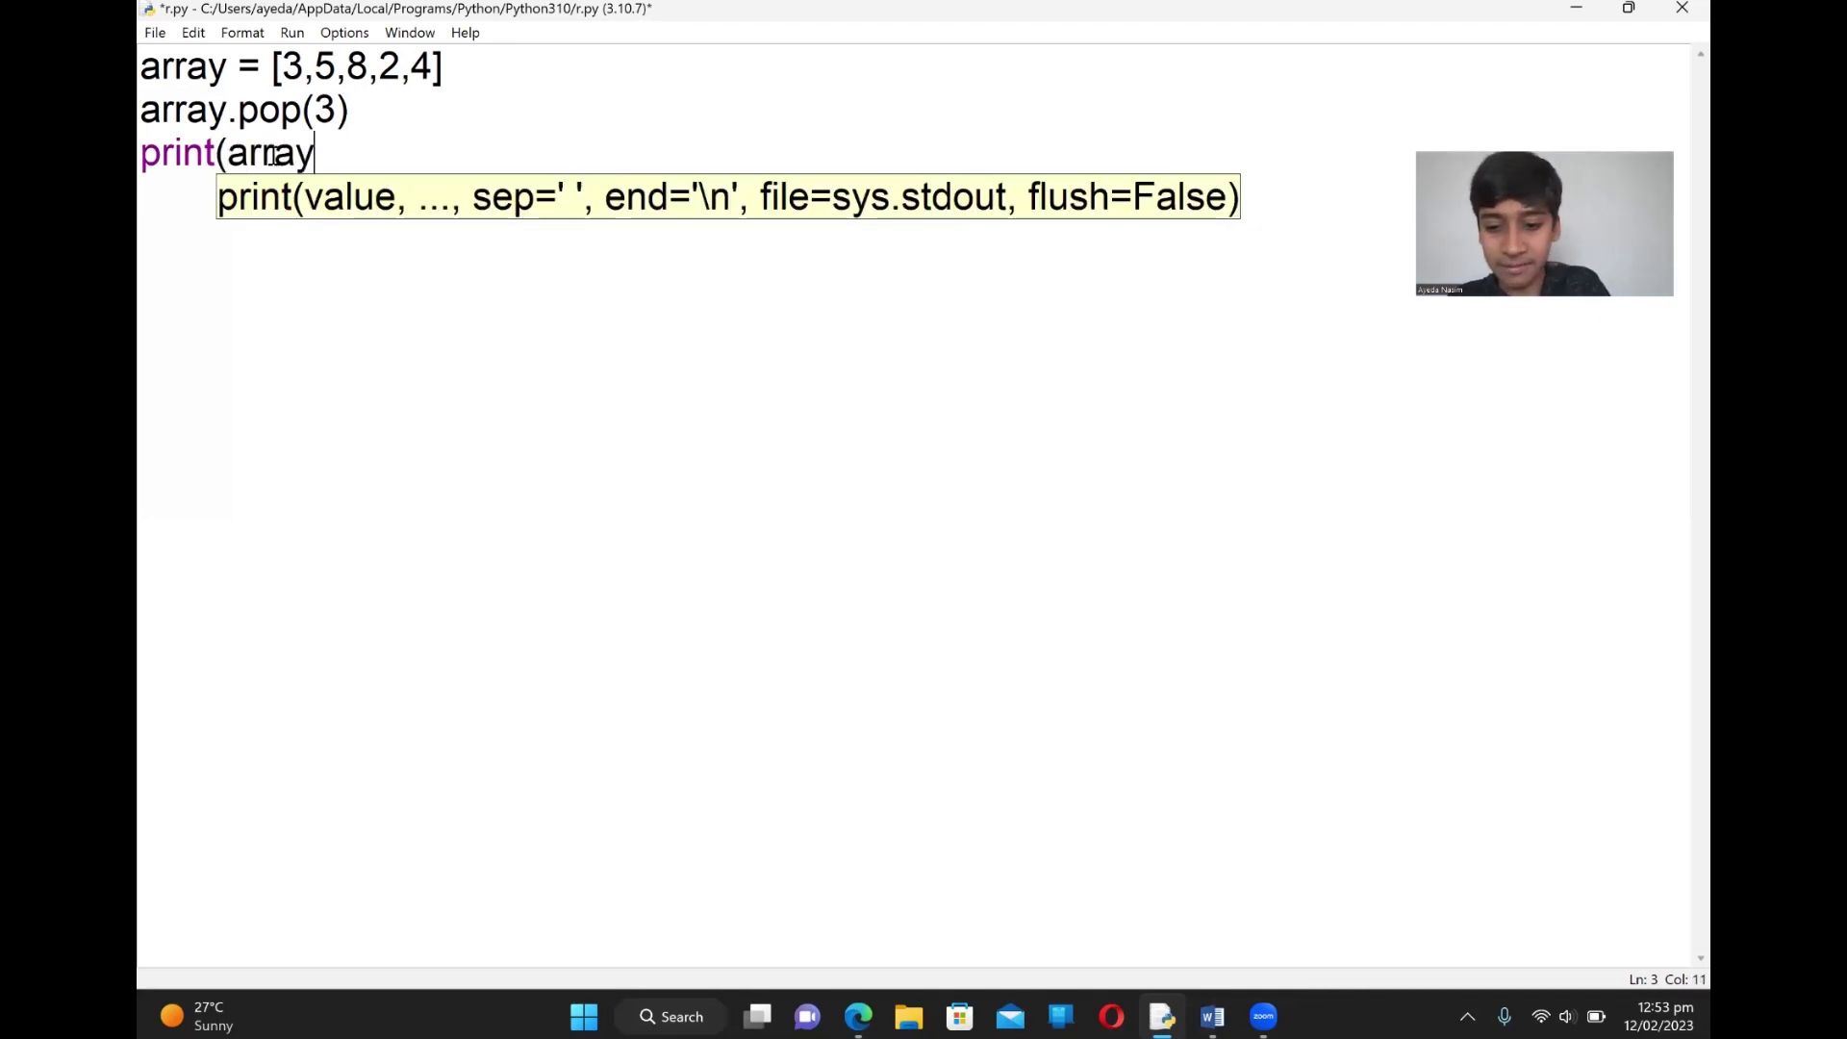
pyautogui.write(')')
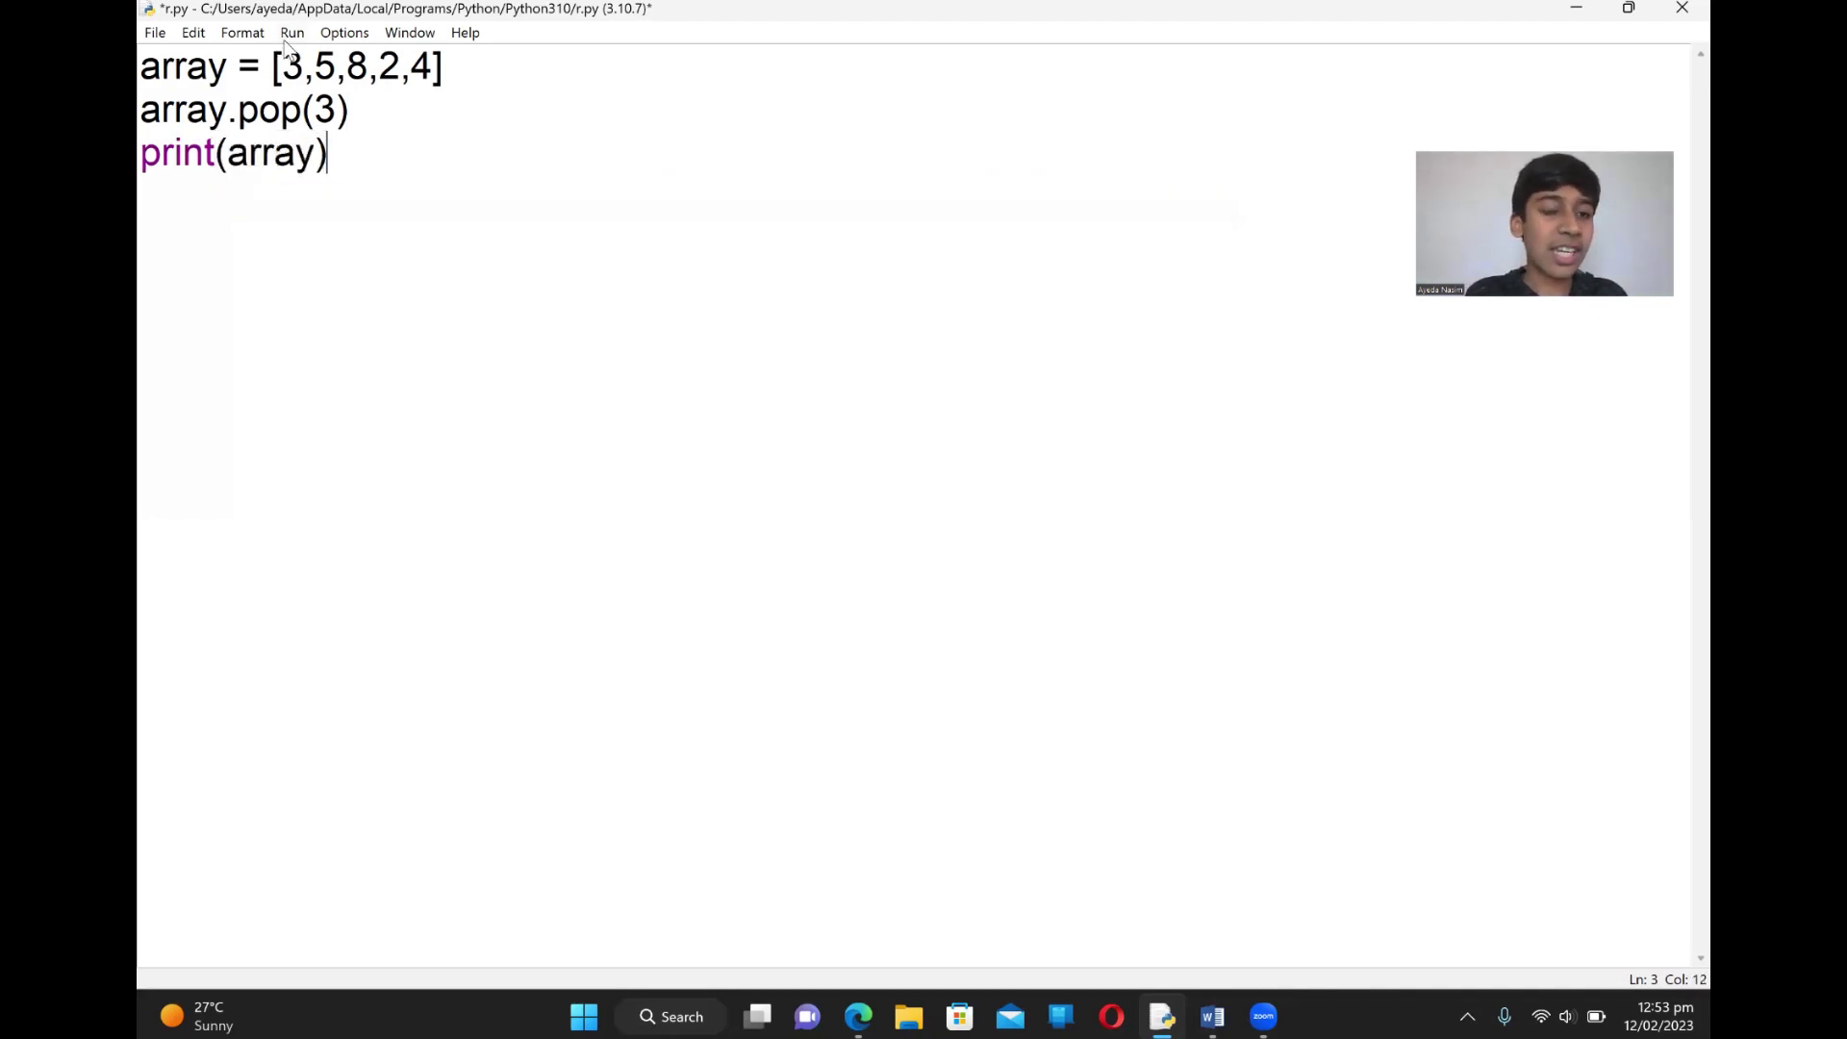
pyautogui.click(292, 32)
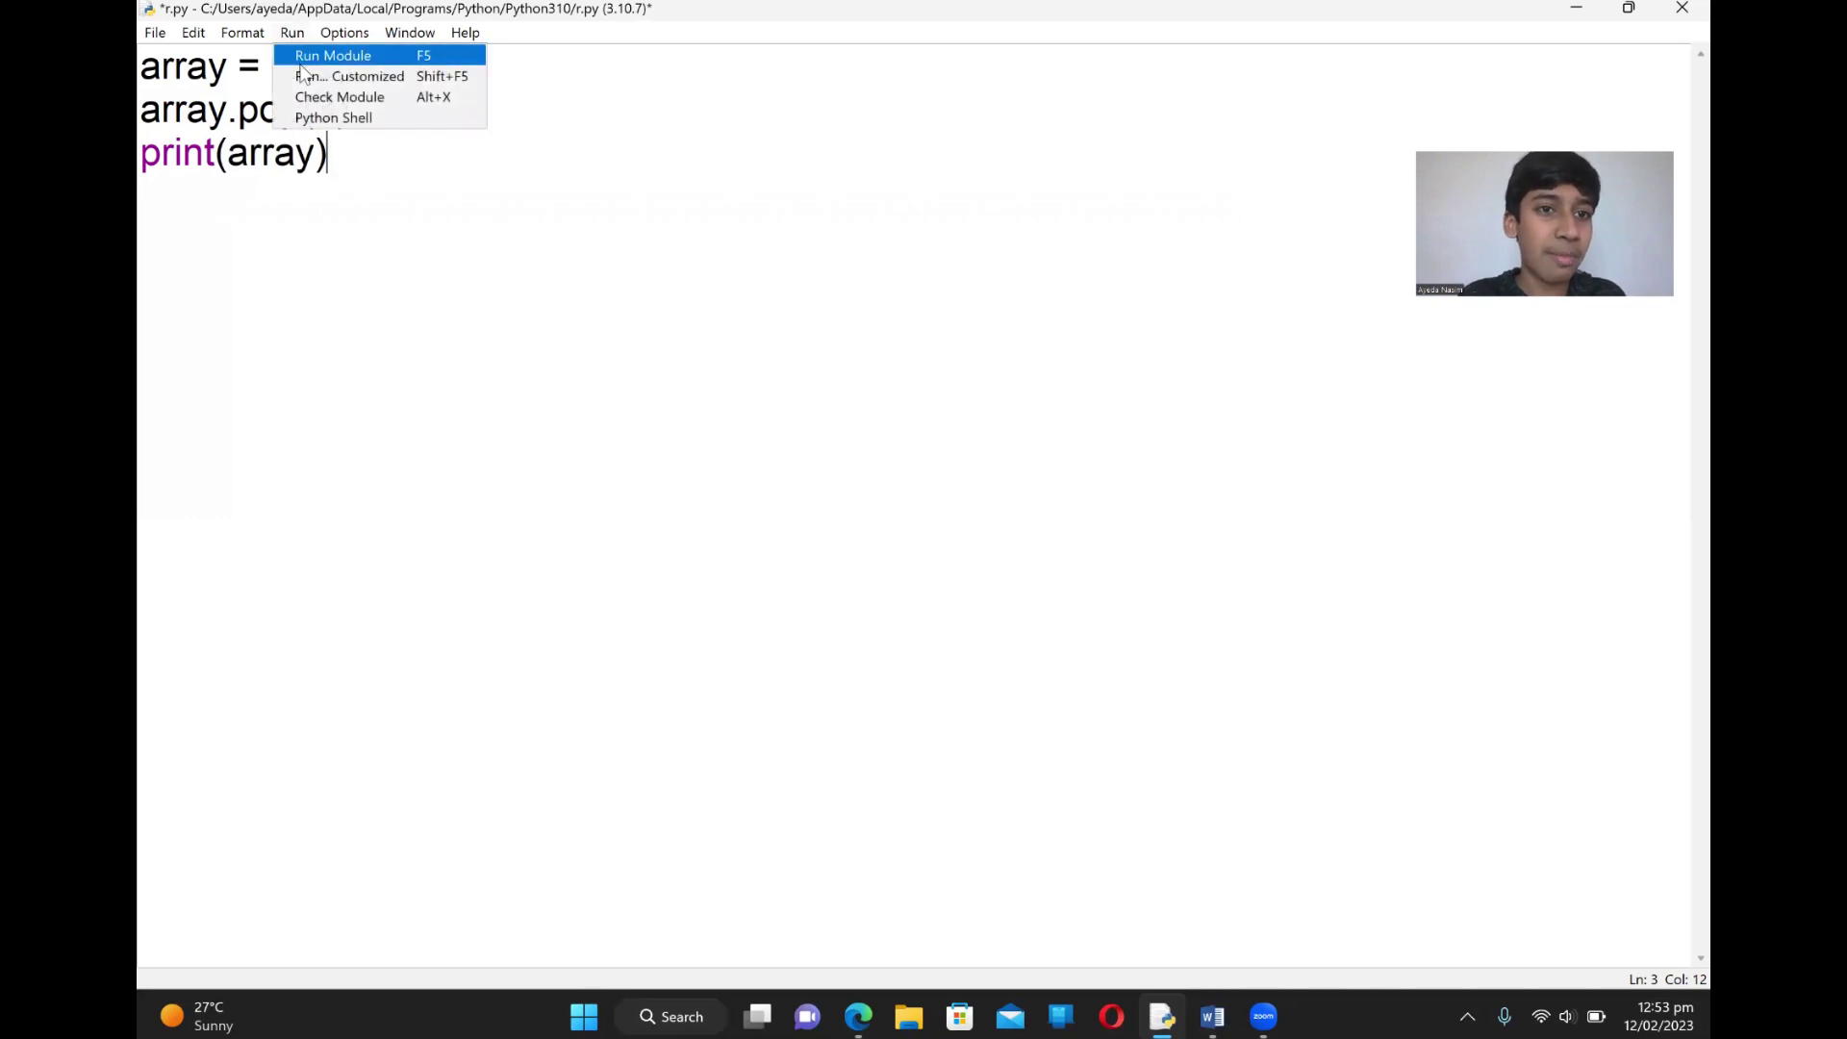
# Save and run the pop(3) script to show [3, 5, 8, 4], then close the shell
pyautogui.click(298, 68)
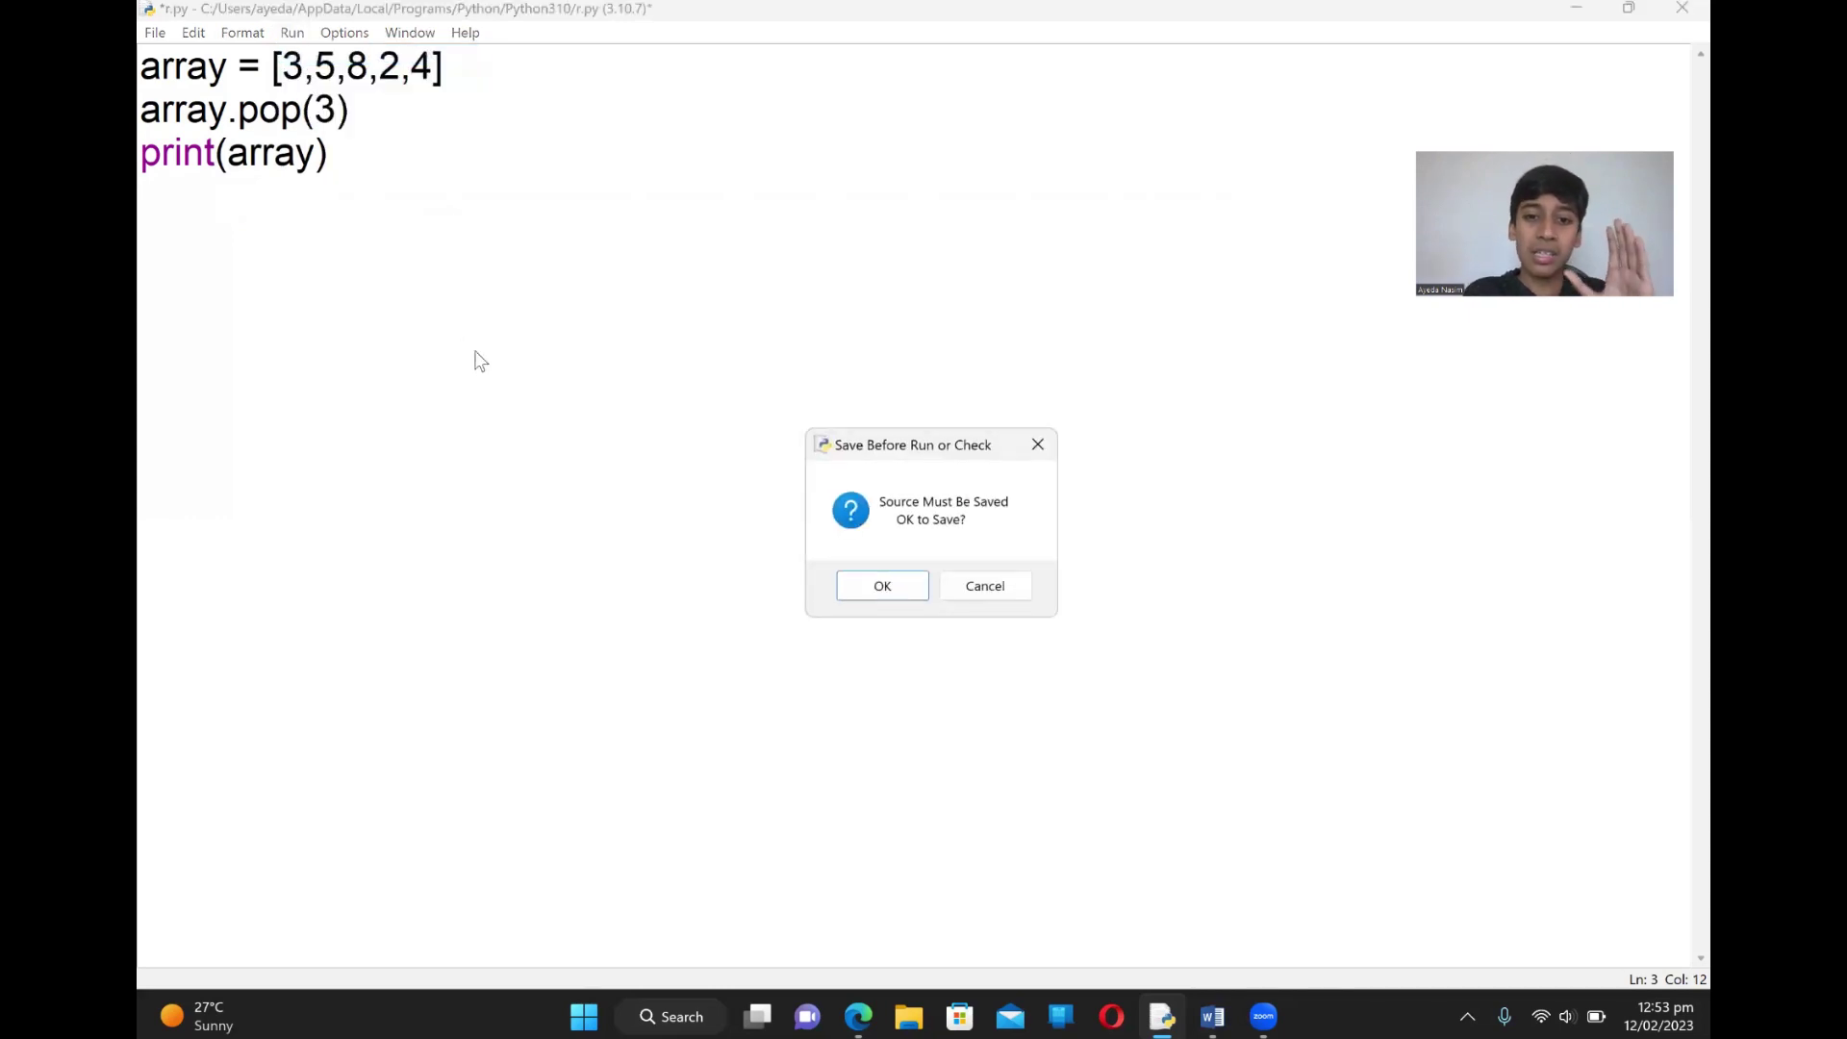
pyautogui.press('Return')
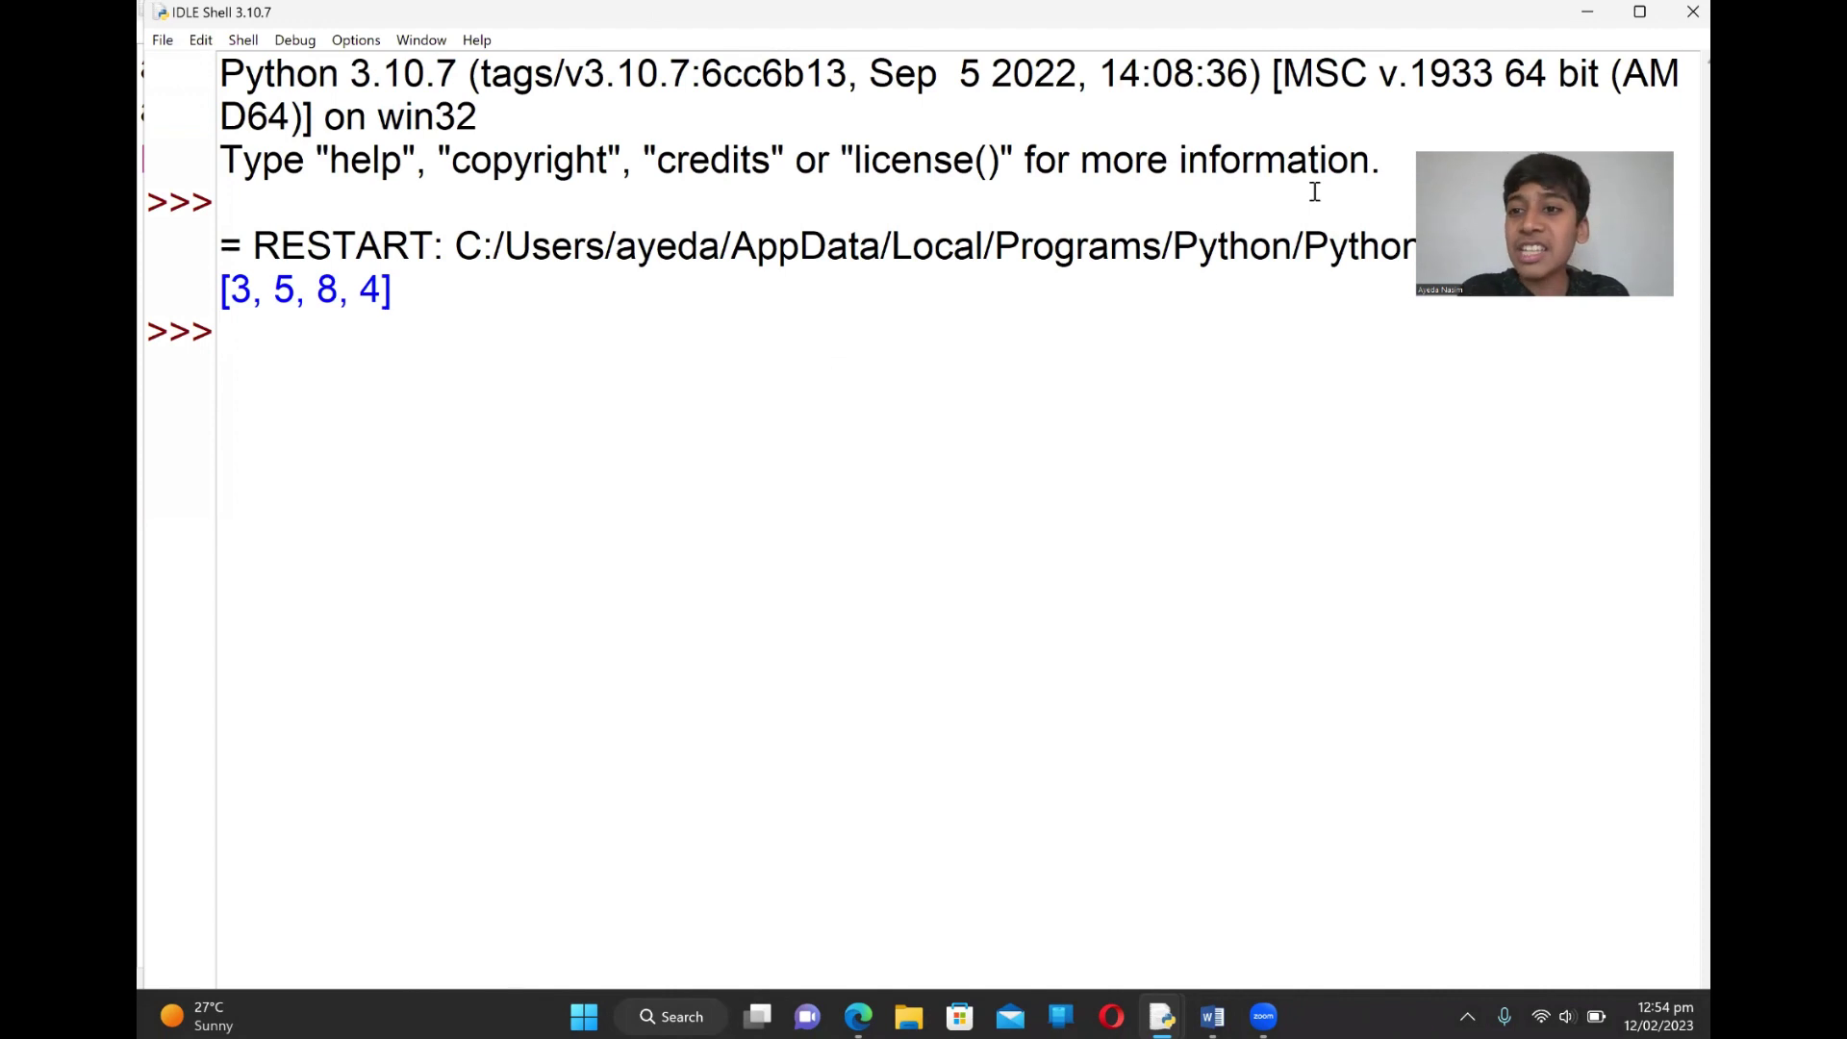
pyautogui.click(1681, 15)
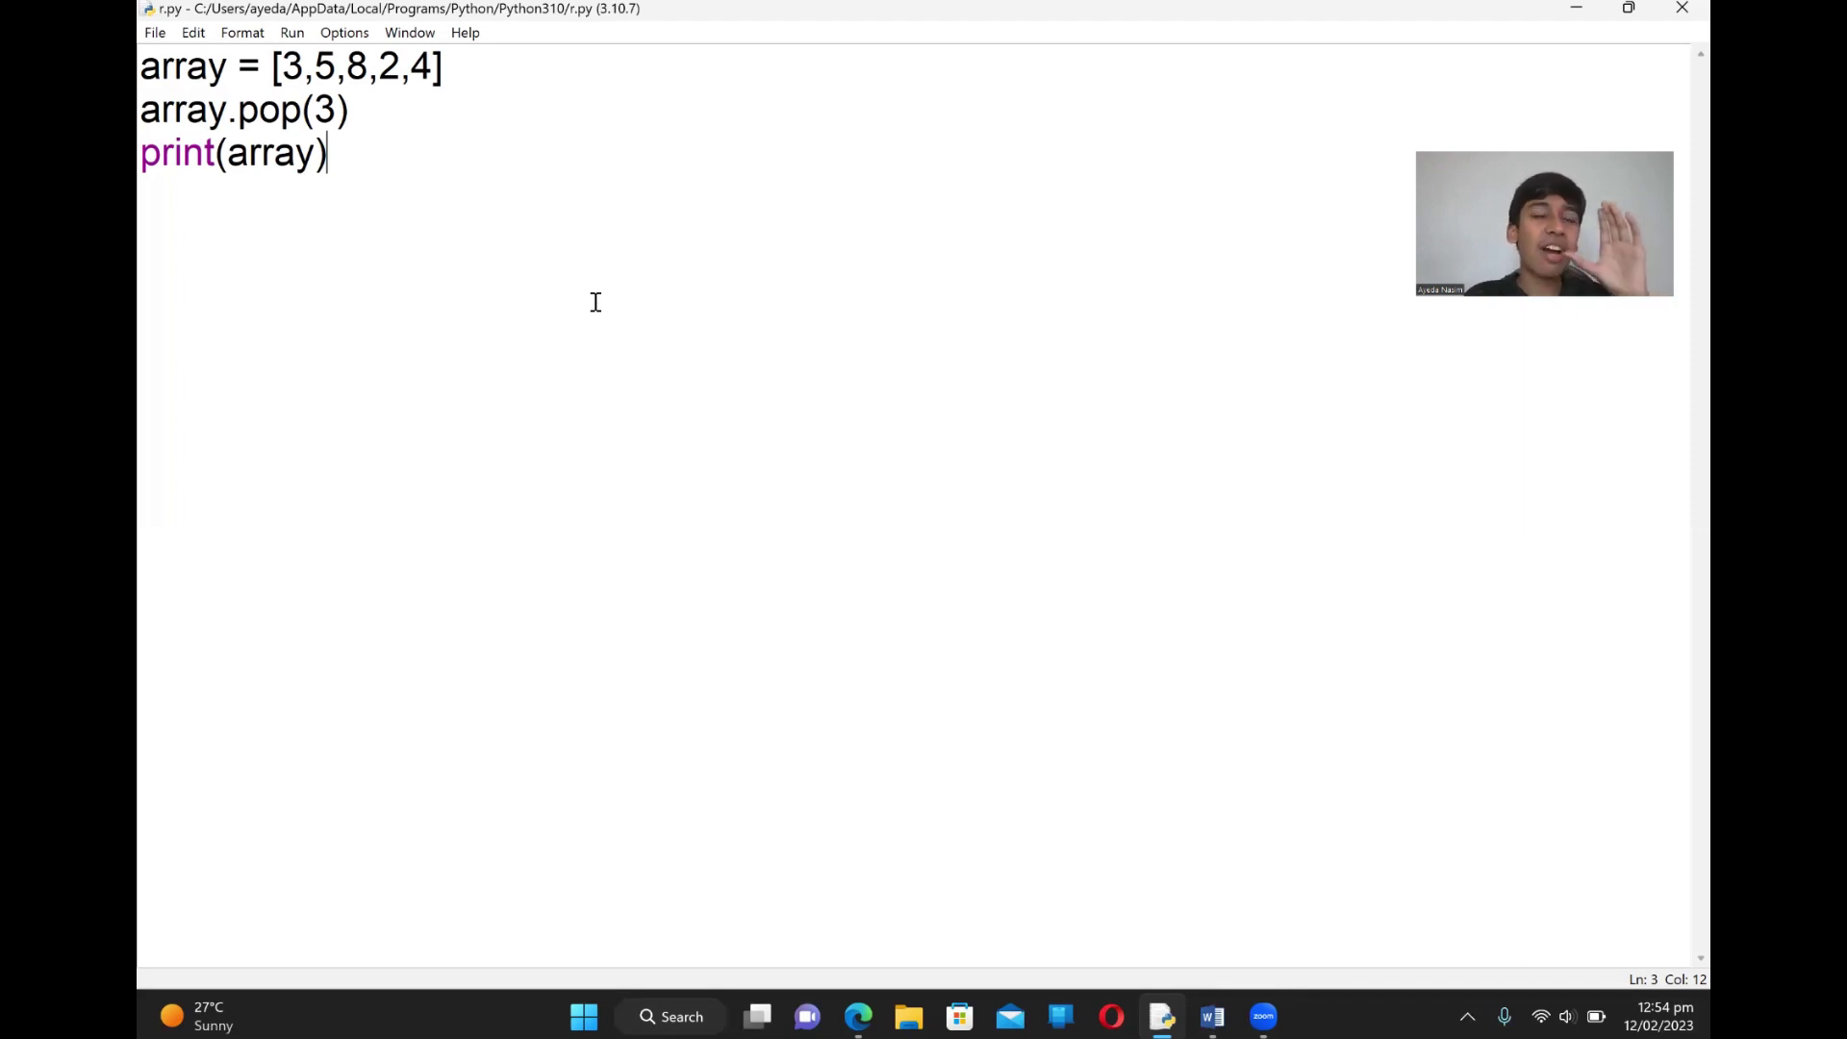
# Replace pop(3) with array.remove(5) on line 2 and begin a print( line below it
pyautogui.press('BackSpace')
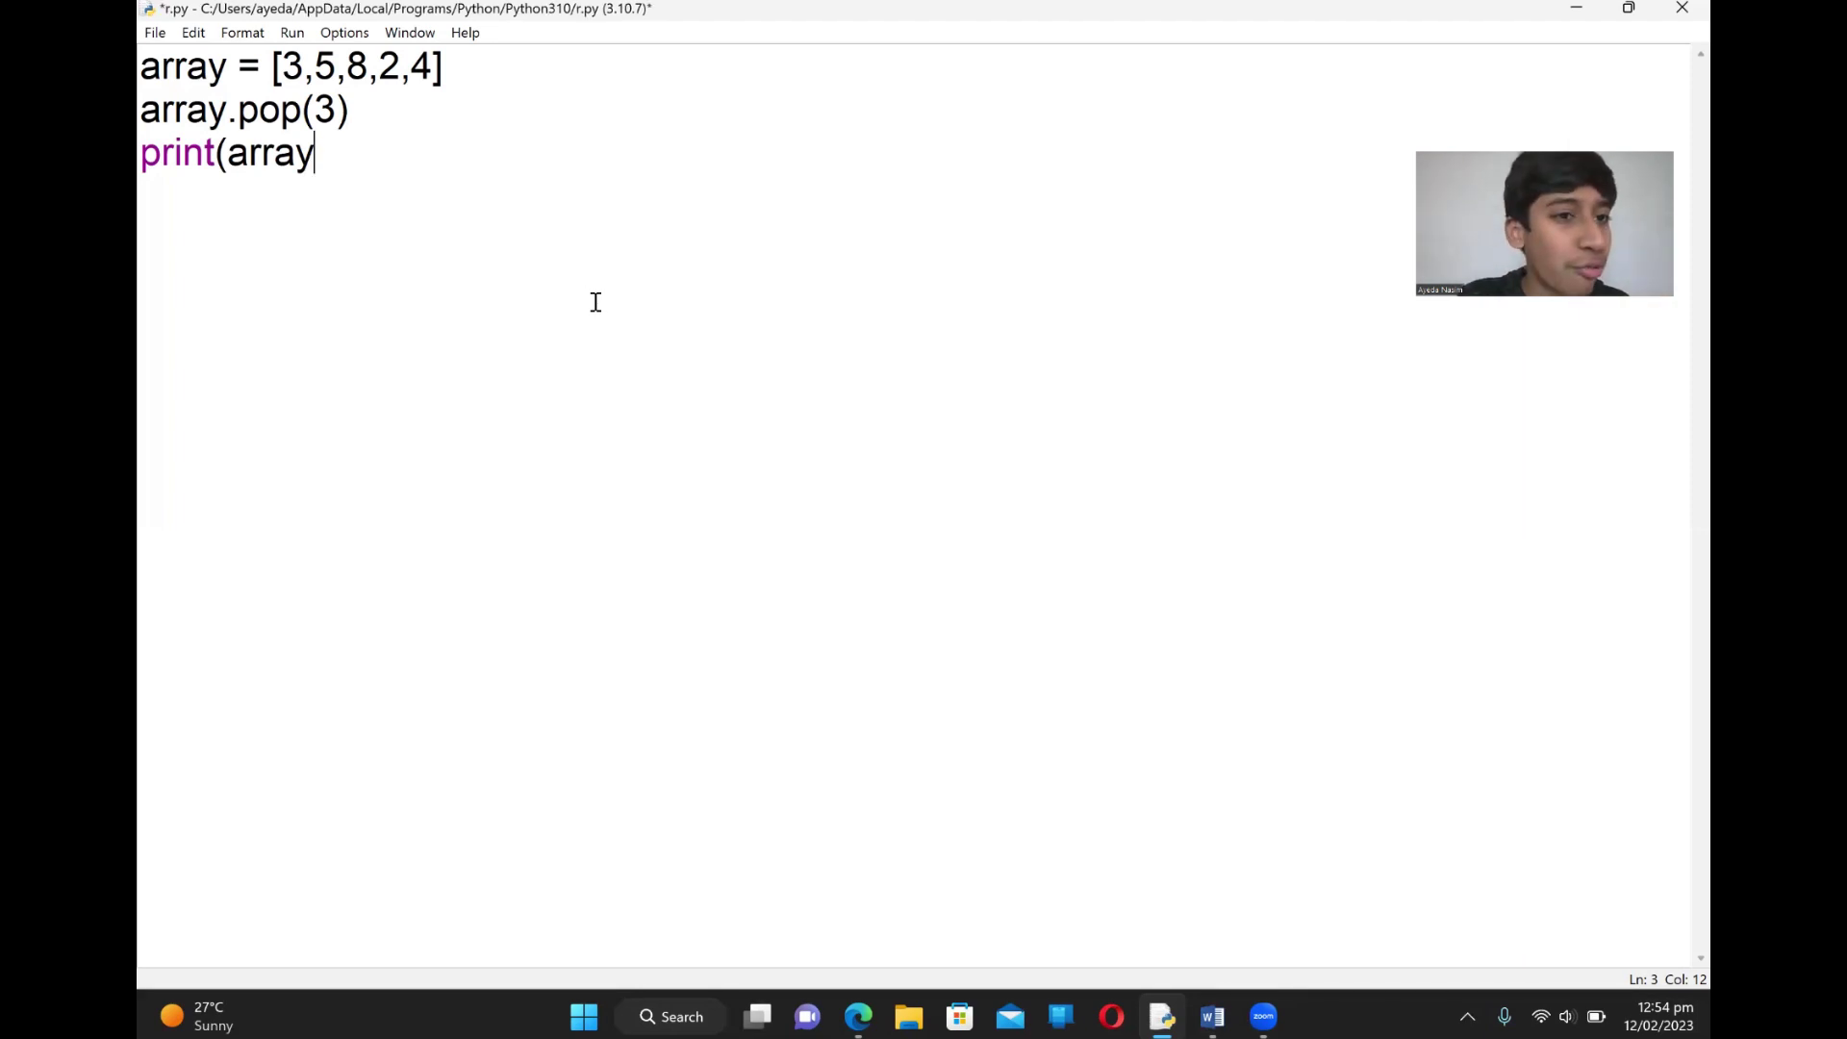
pyautogui.press('BackSpace')
pyautogui.press('BackSpace')
pyautogui.press('BackSpace')
pyautogui.press('BackSpace')
pyautogui.press('BackSpace')
pyautogui.press('BackSpace')
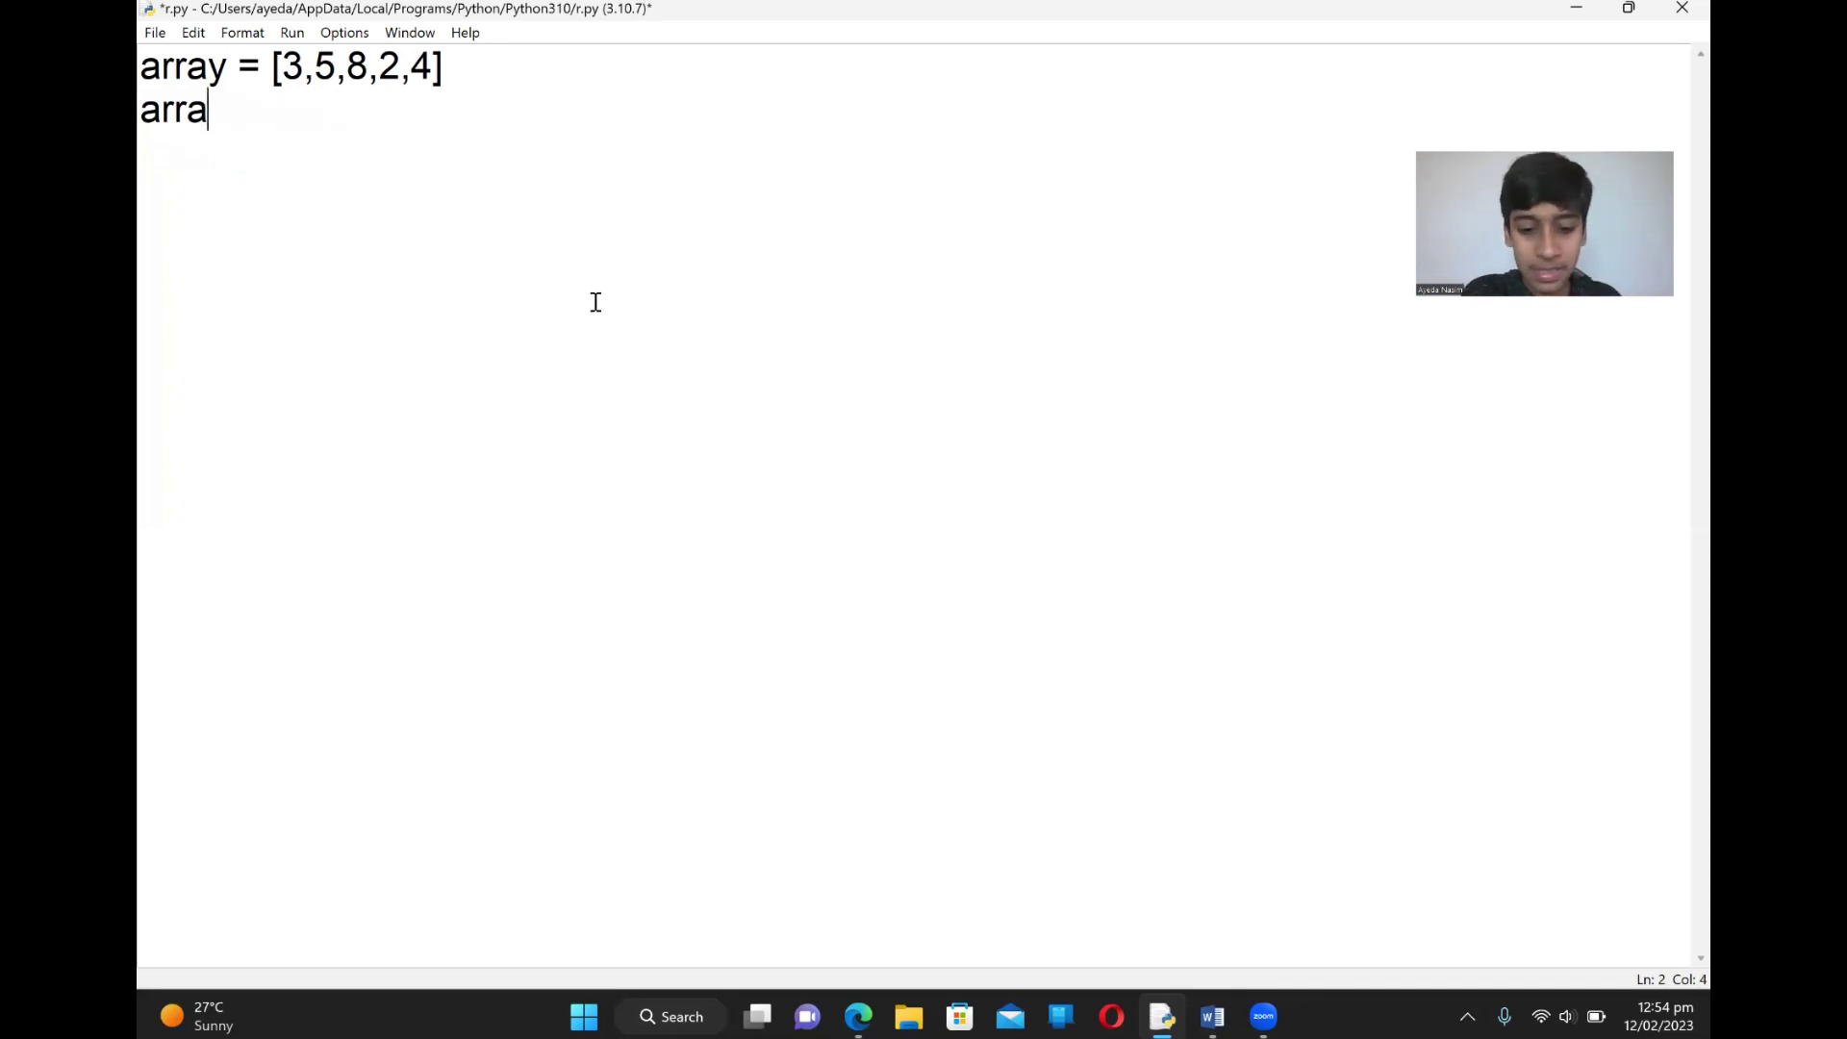
pyautogui.write('y.')
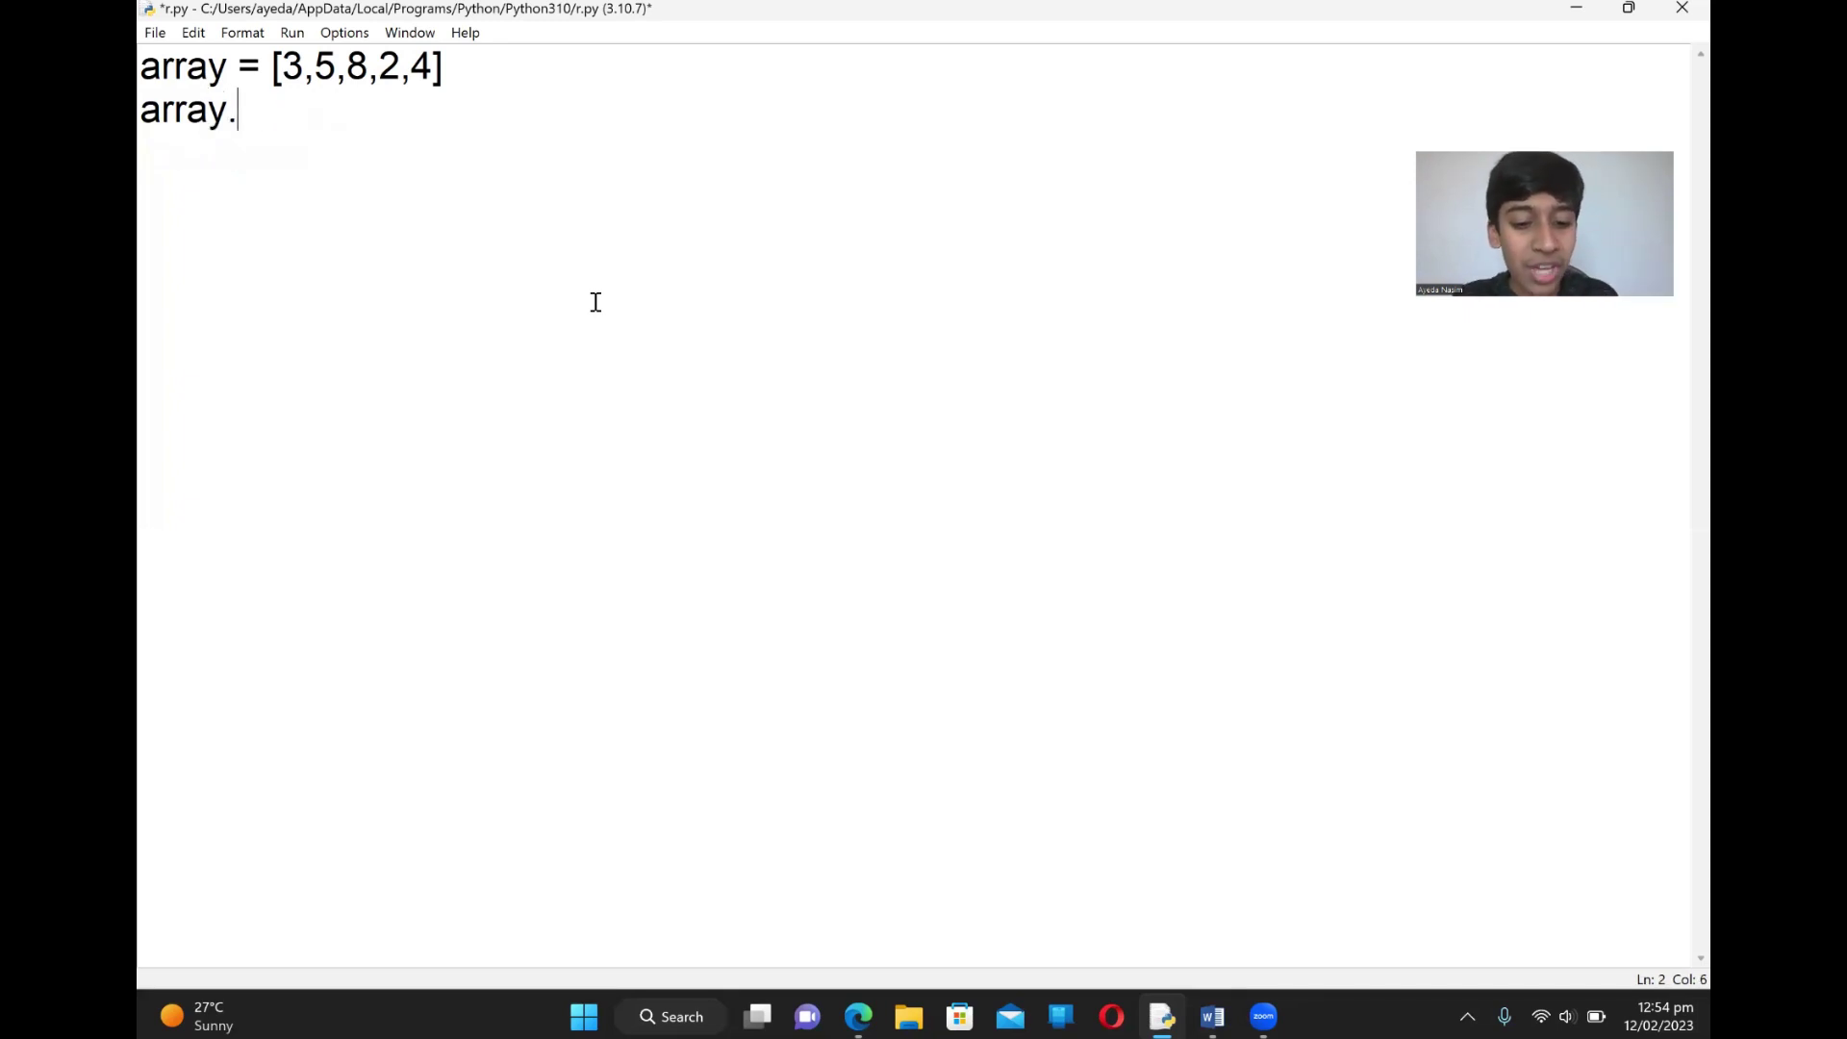
pyautogui.write('remov')
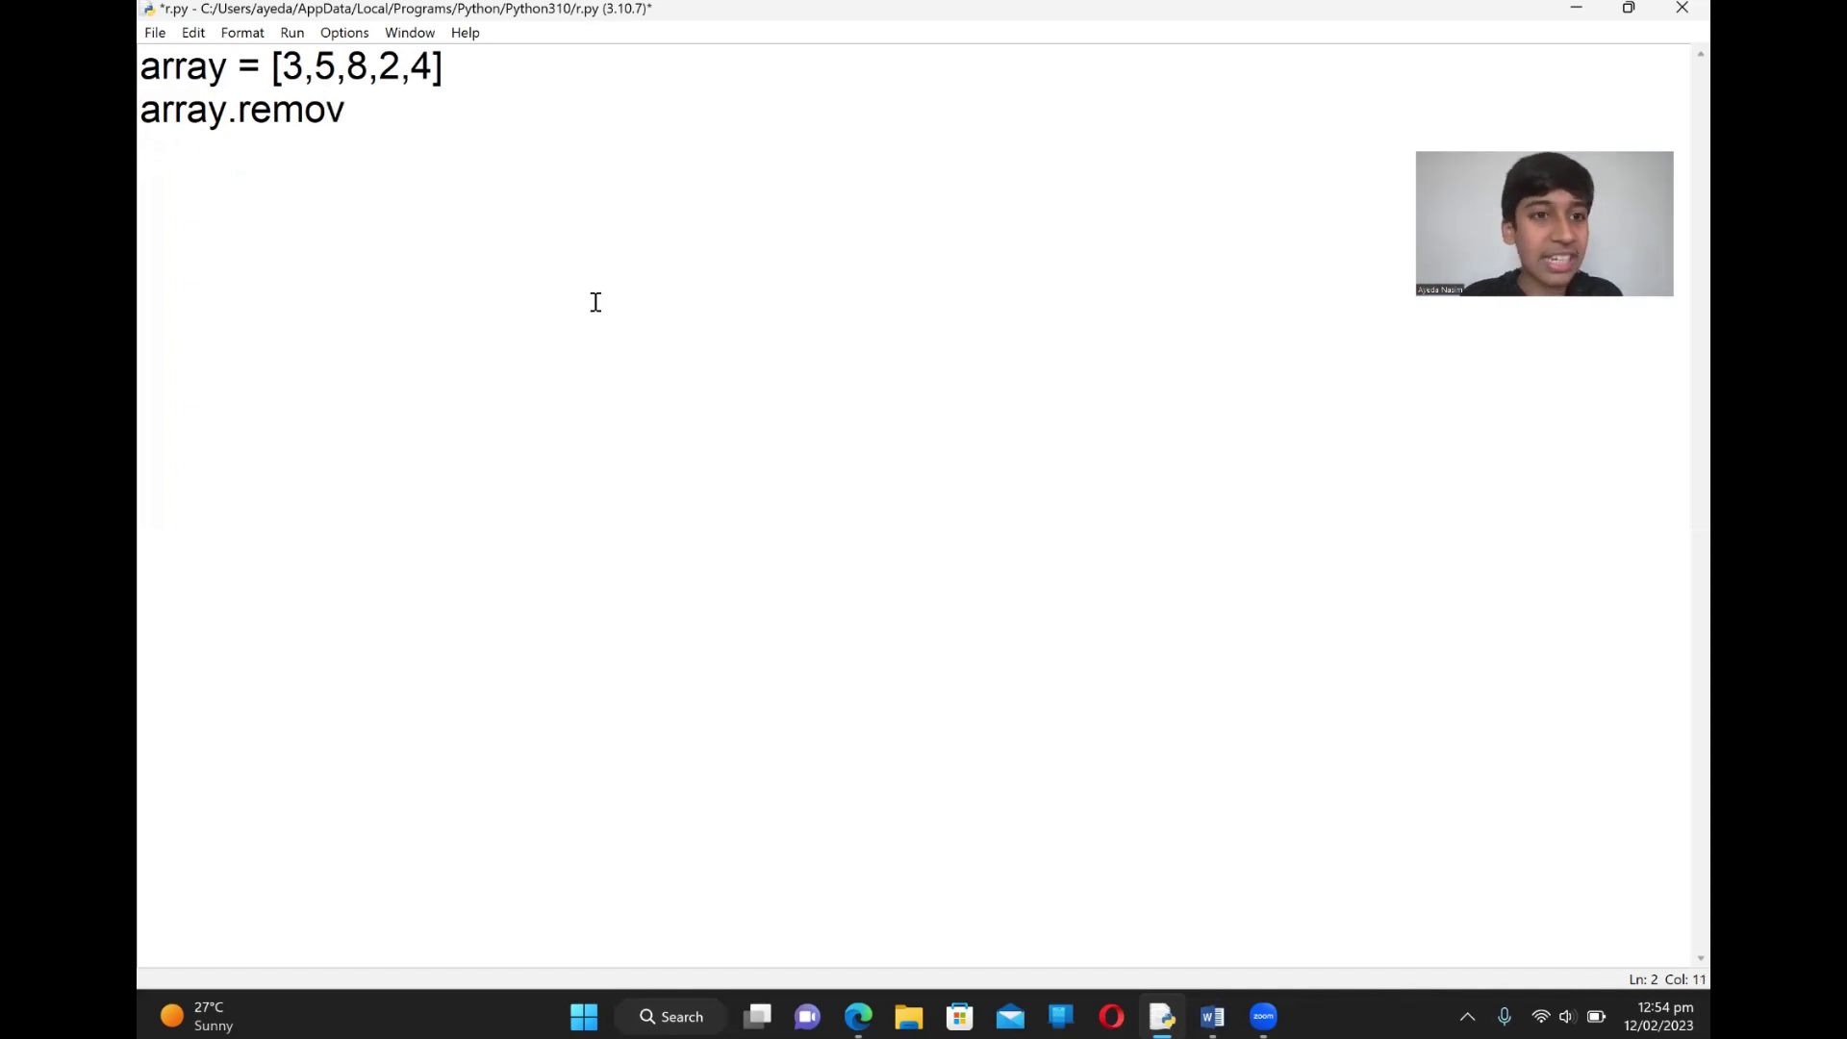
pyautogui.write('e')
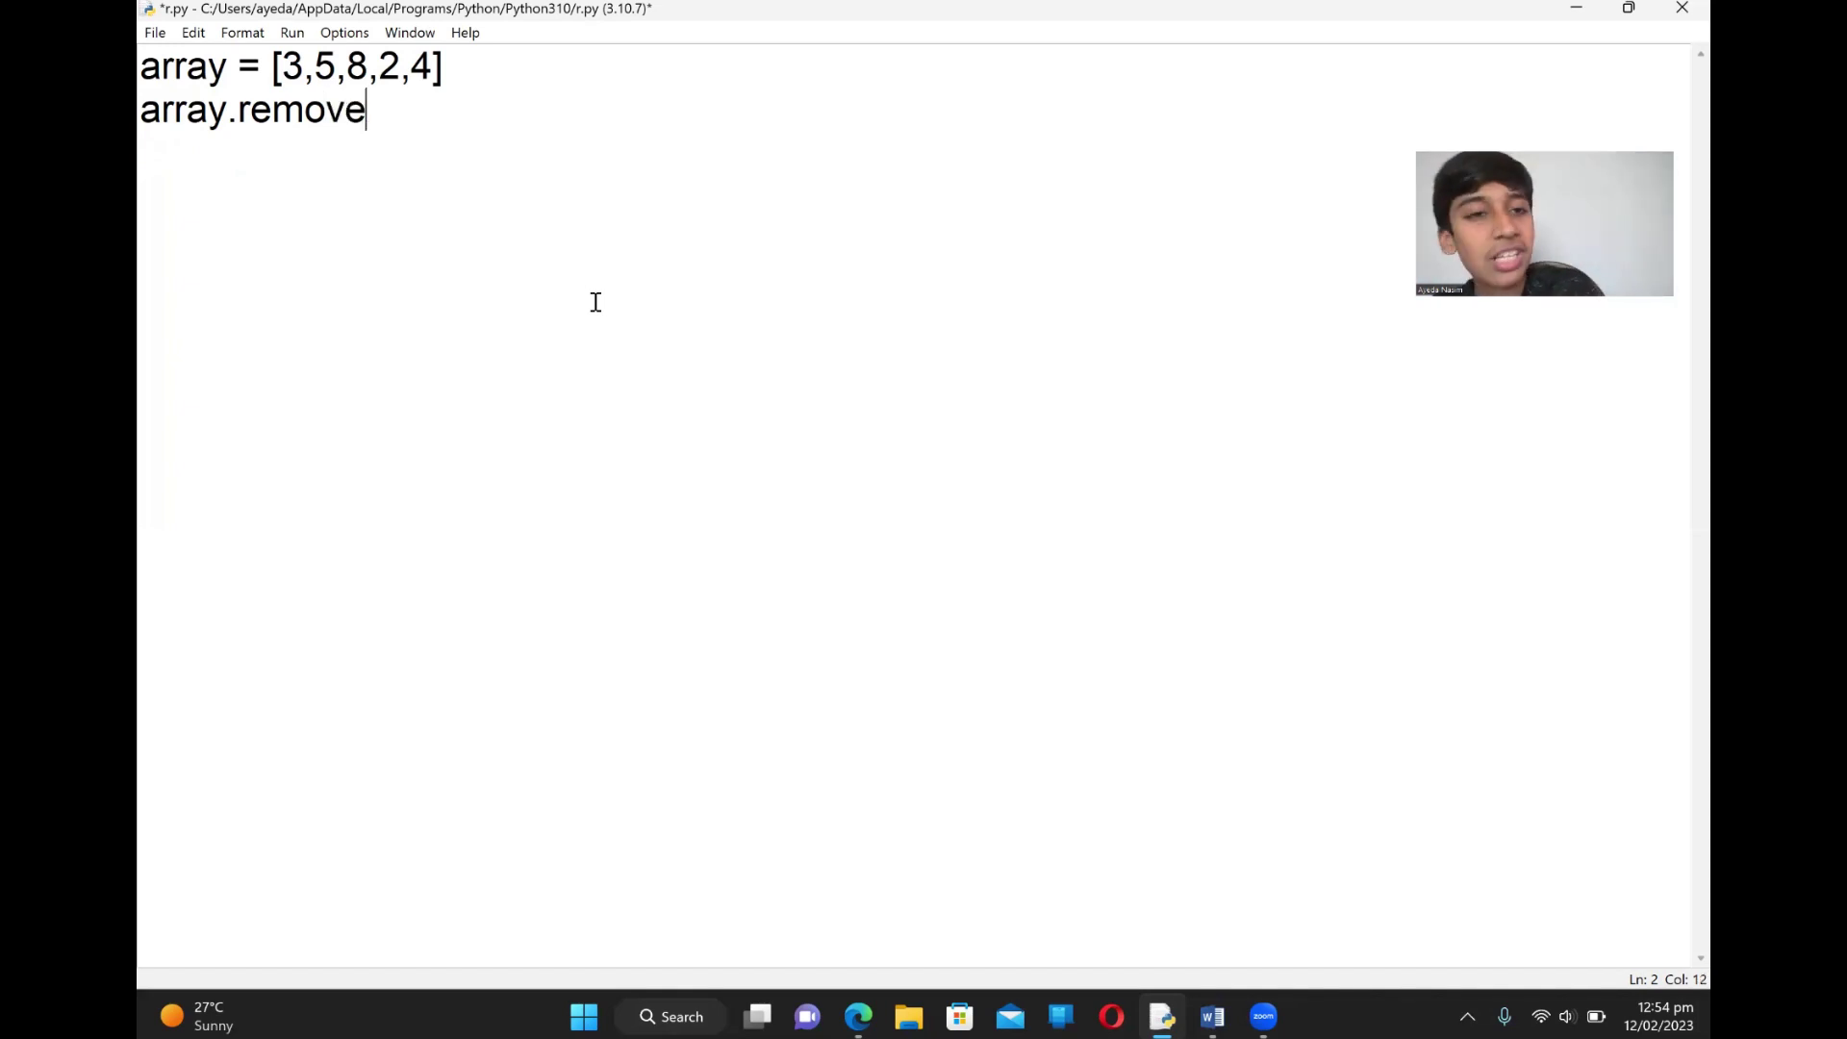
pyautogui.write('(')
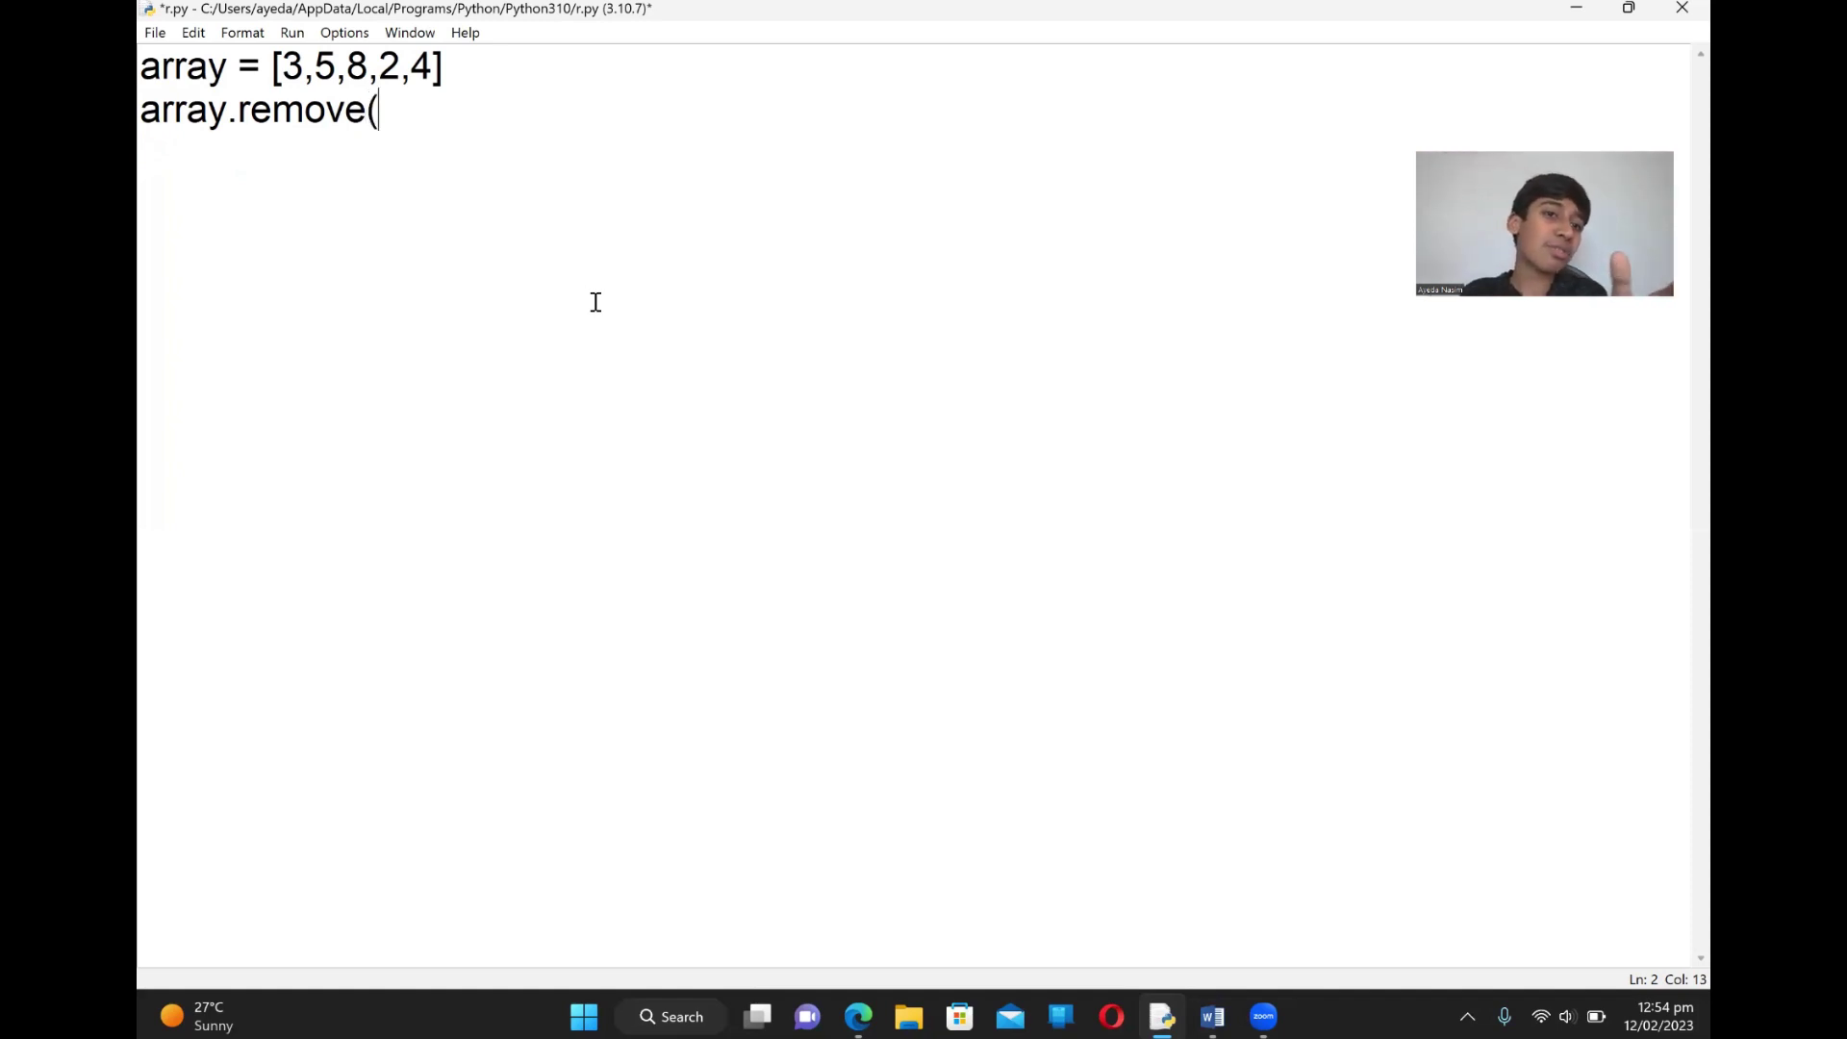
pyautogui.write('5')
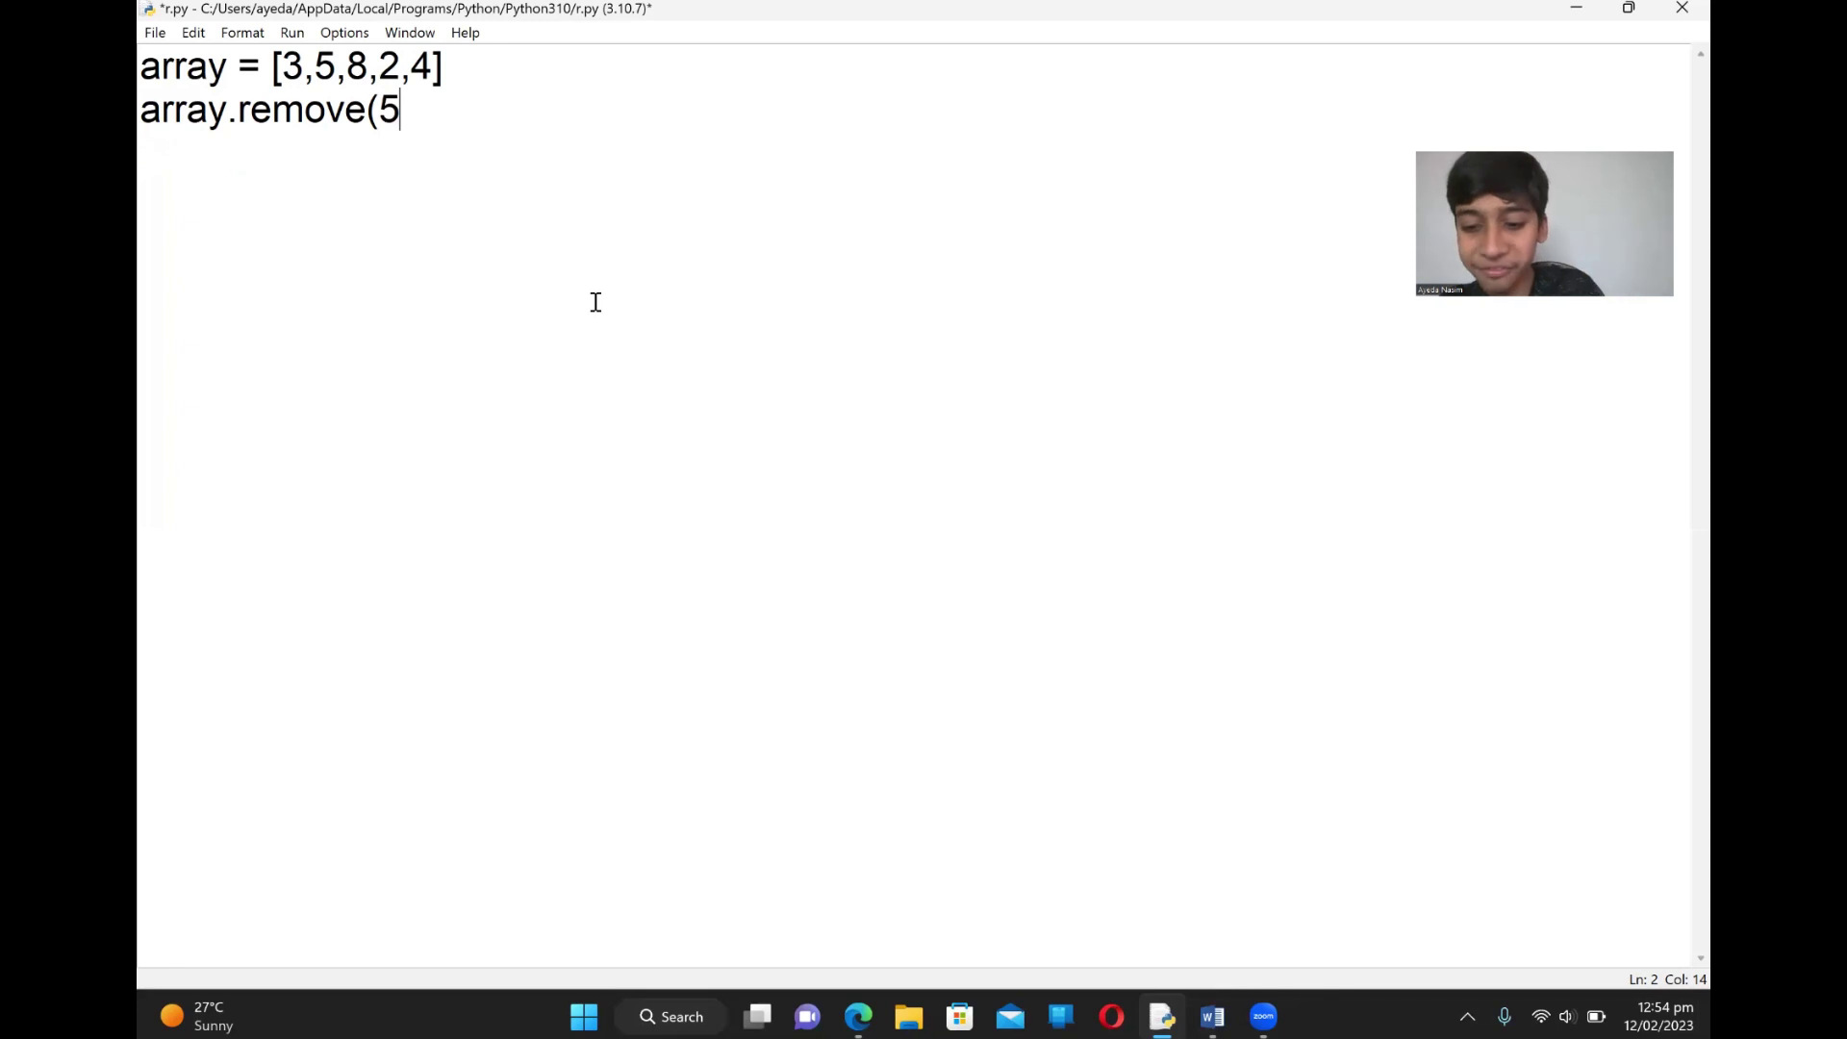
pyautogui.write(')')
pyautogui.press('Return')
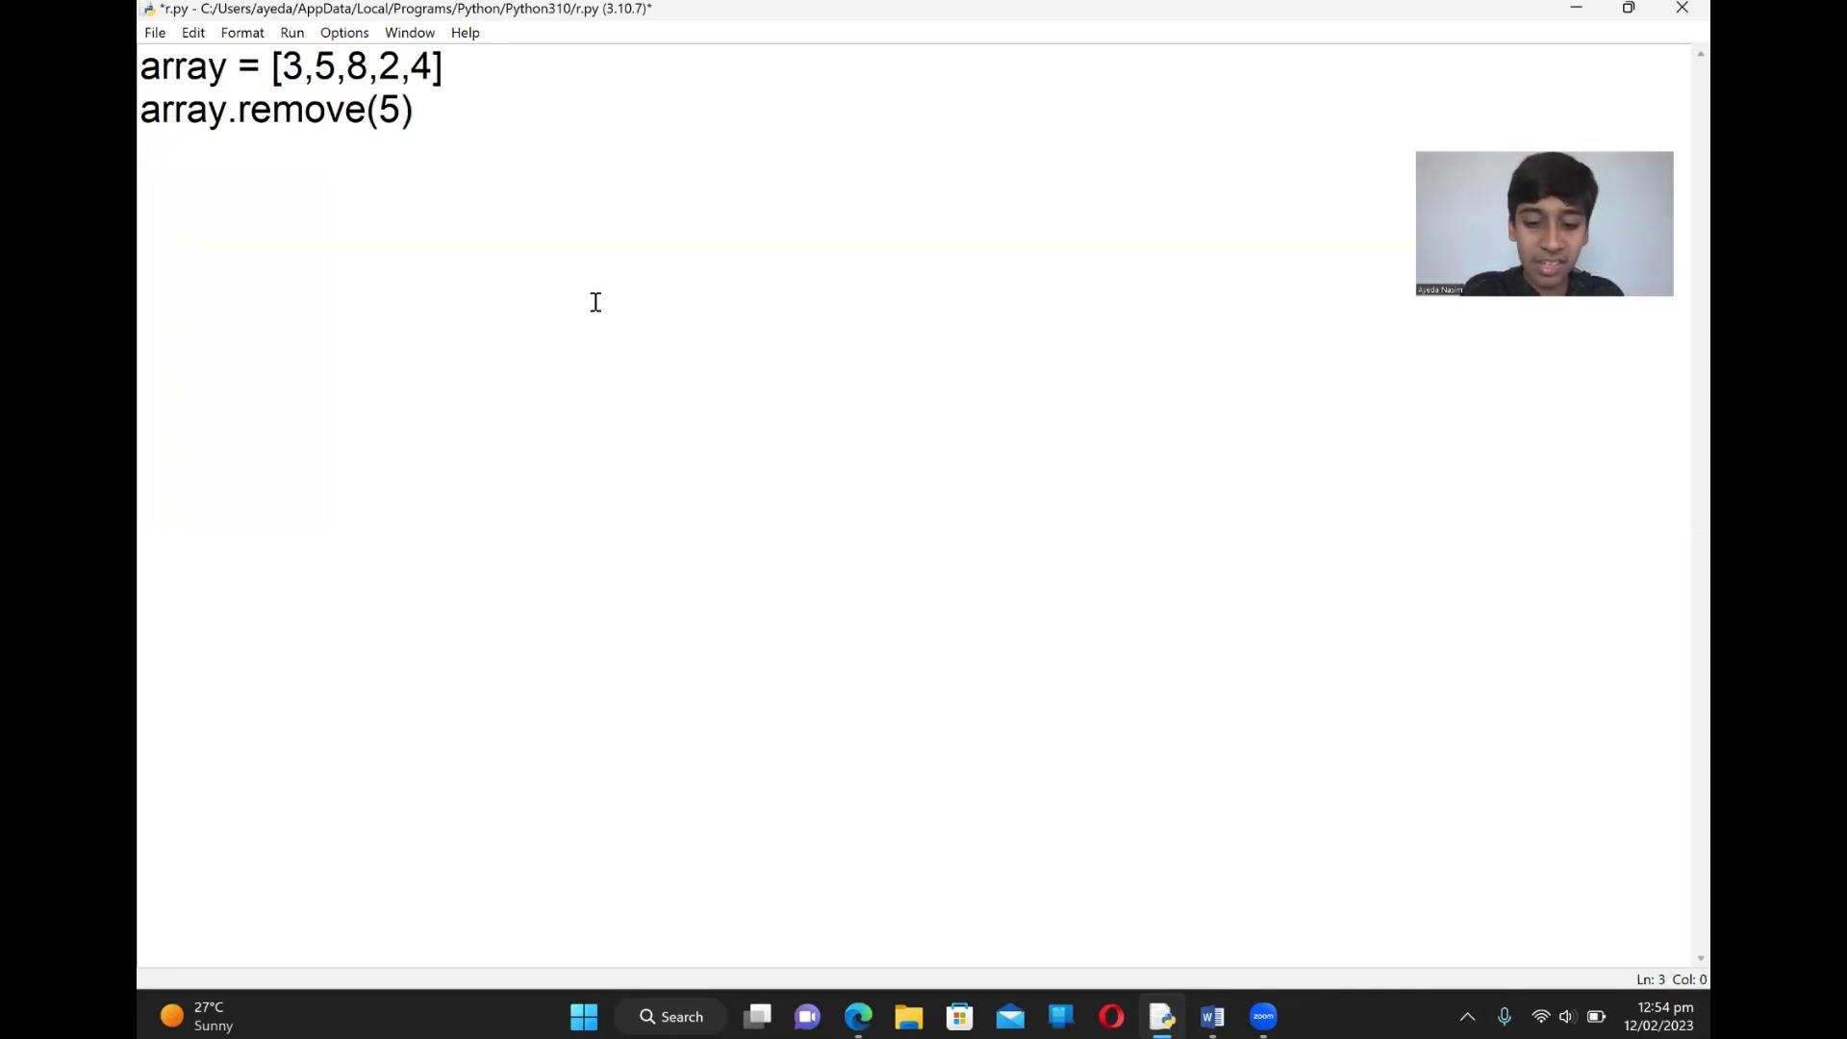
pyautogui.write('print(')
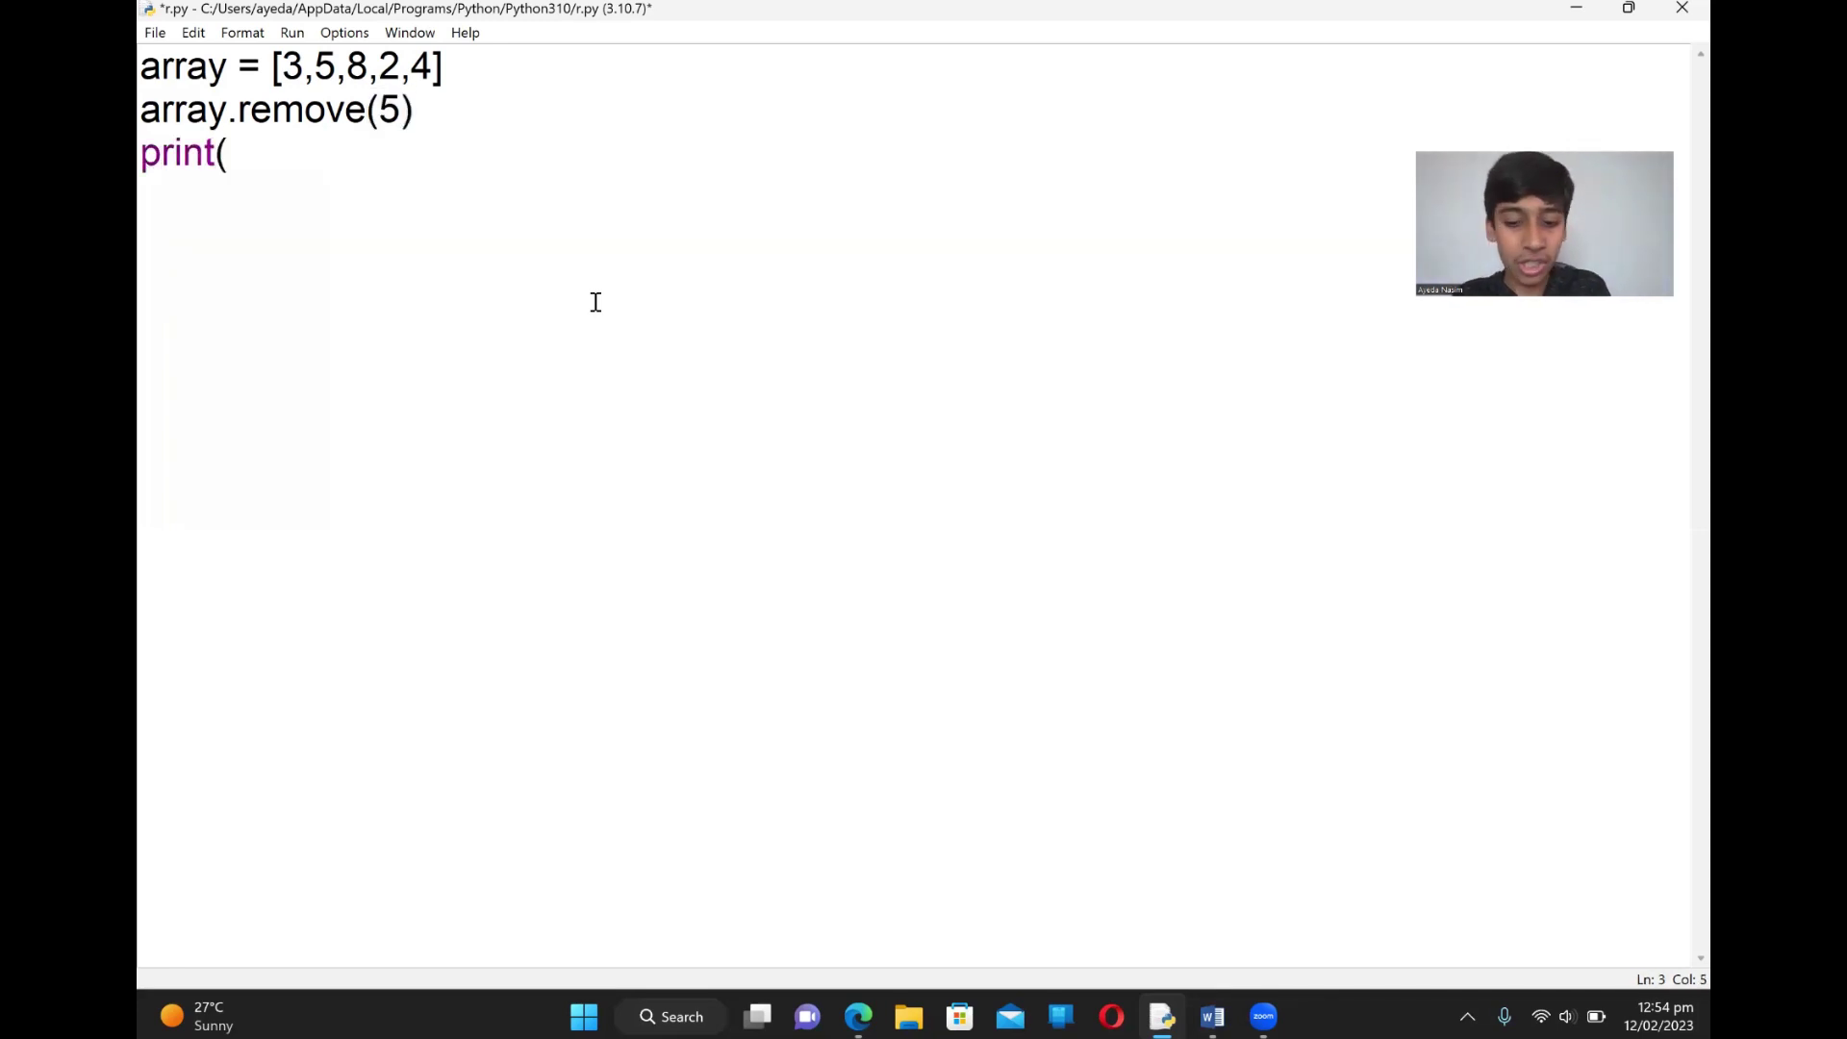
pyautogui.write('array')
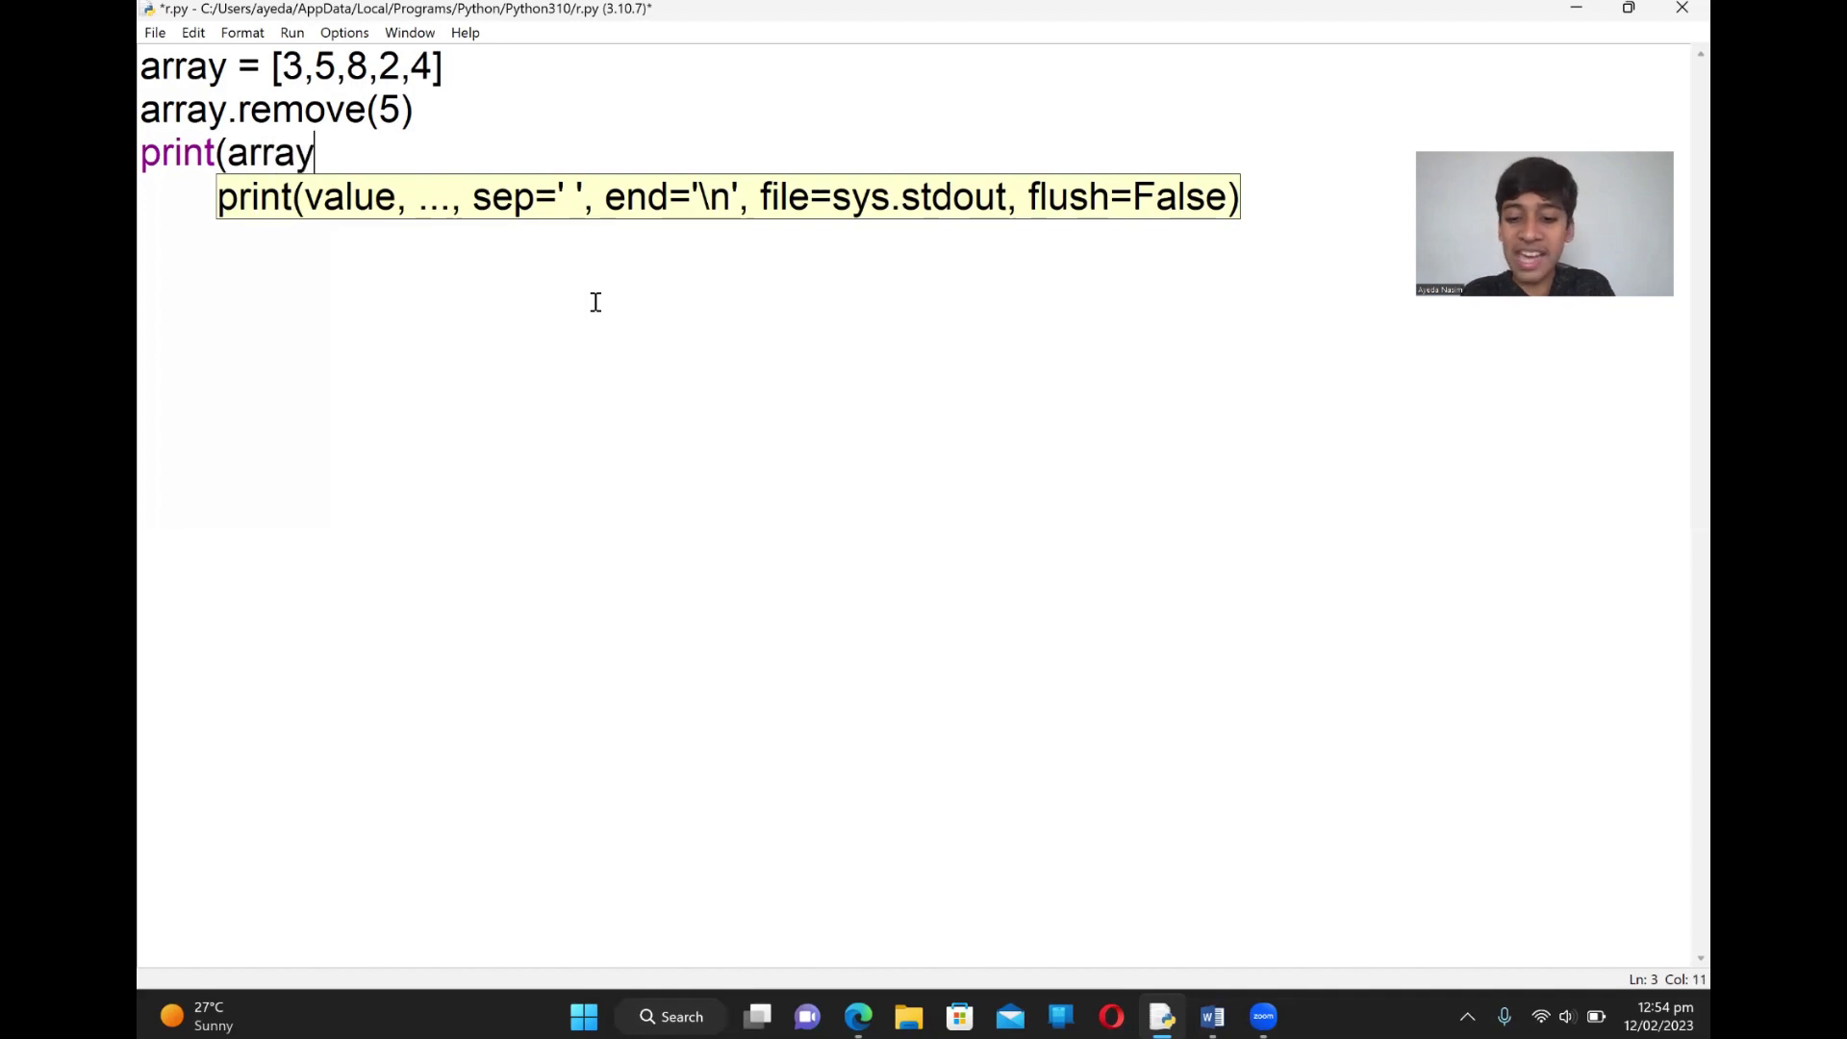
pyautogui.write(')')
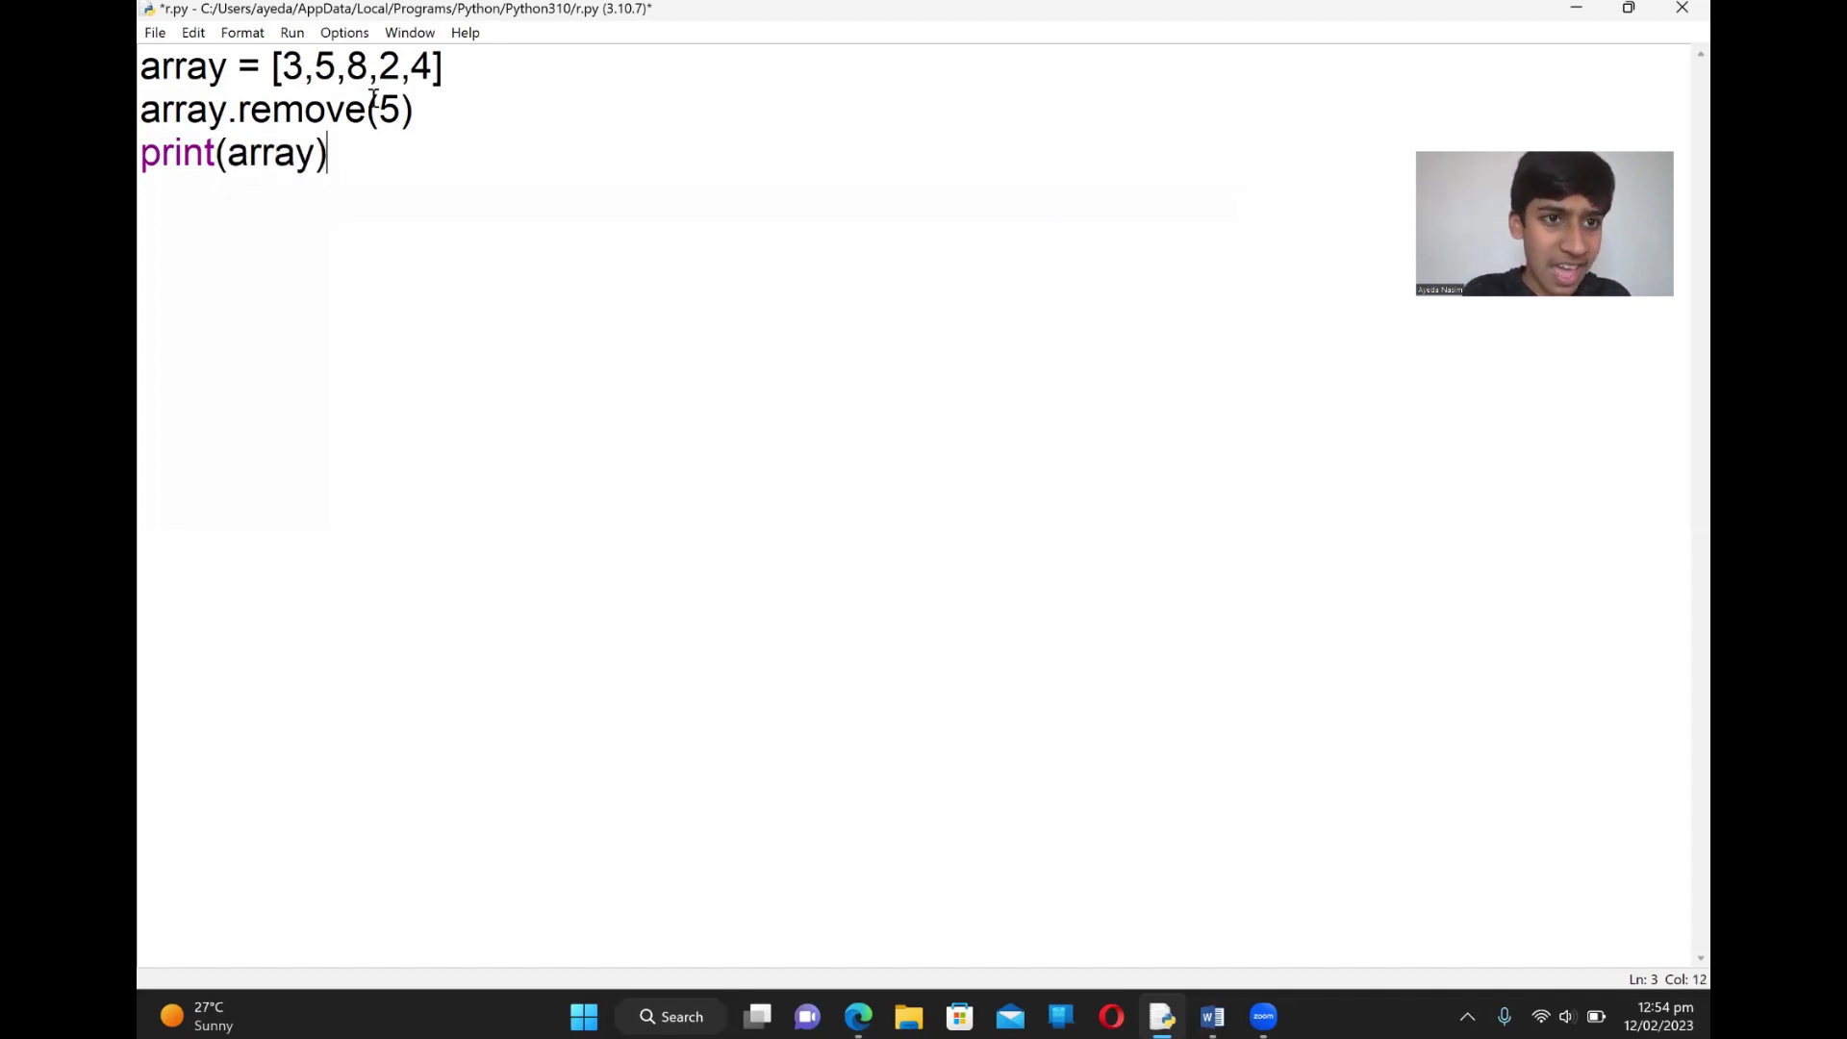
# Save and run the remove(5) script so the shell shows [3, 8, 2, 4]
pyautogui.click(291, 31)
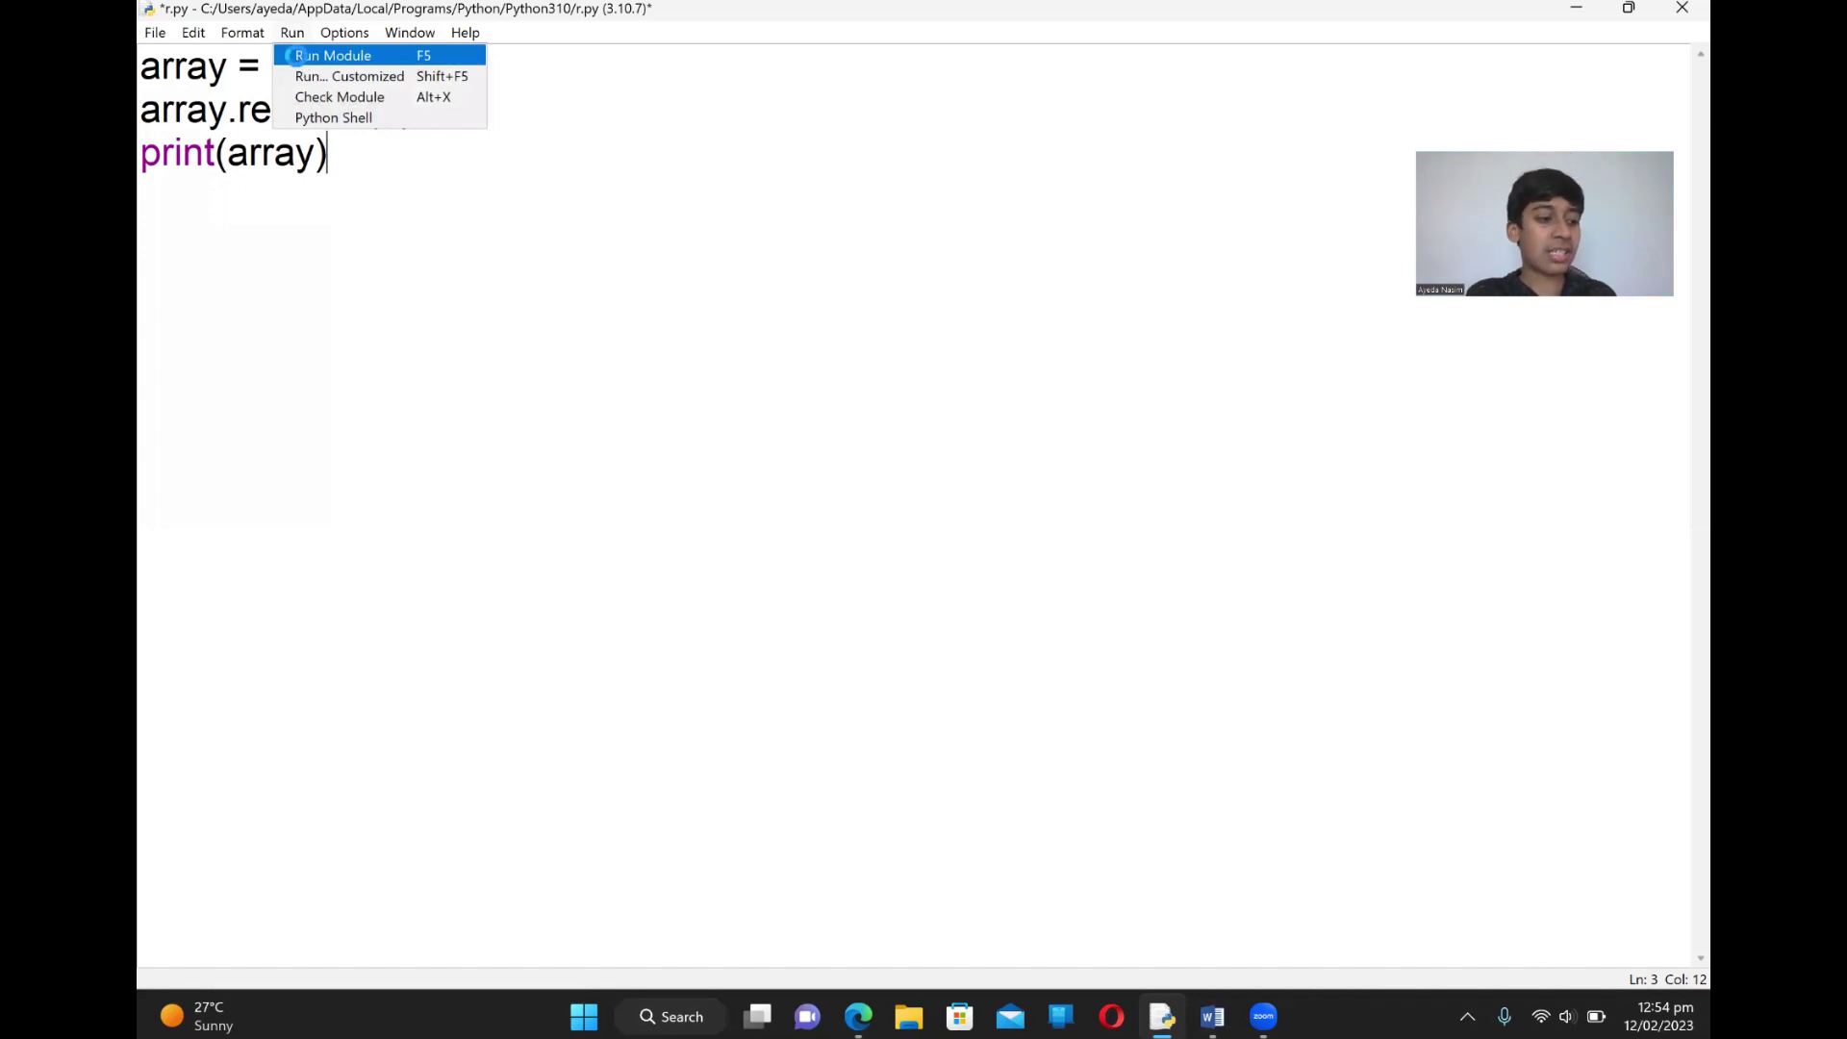
pyautogui.click(296, 56)
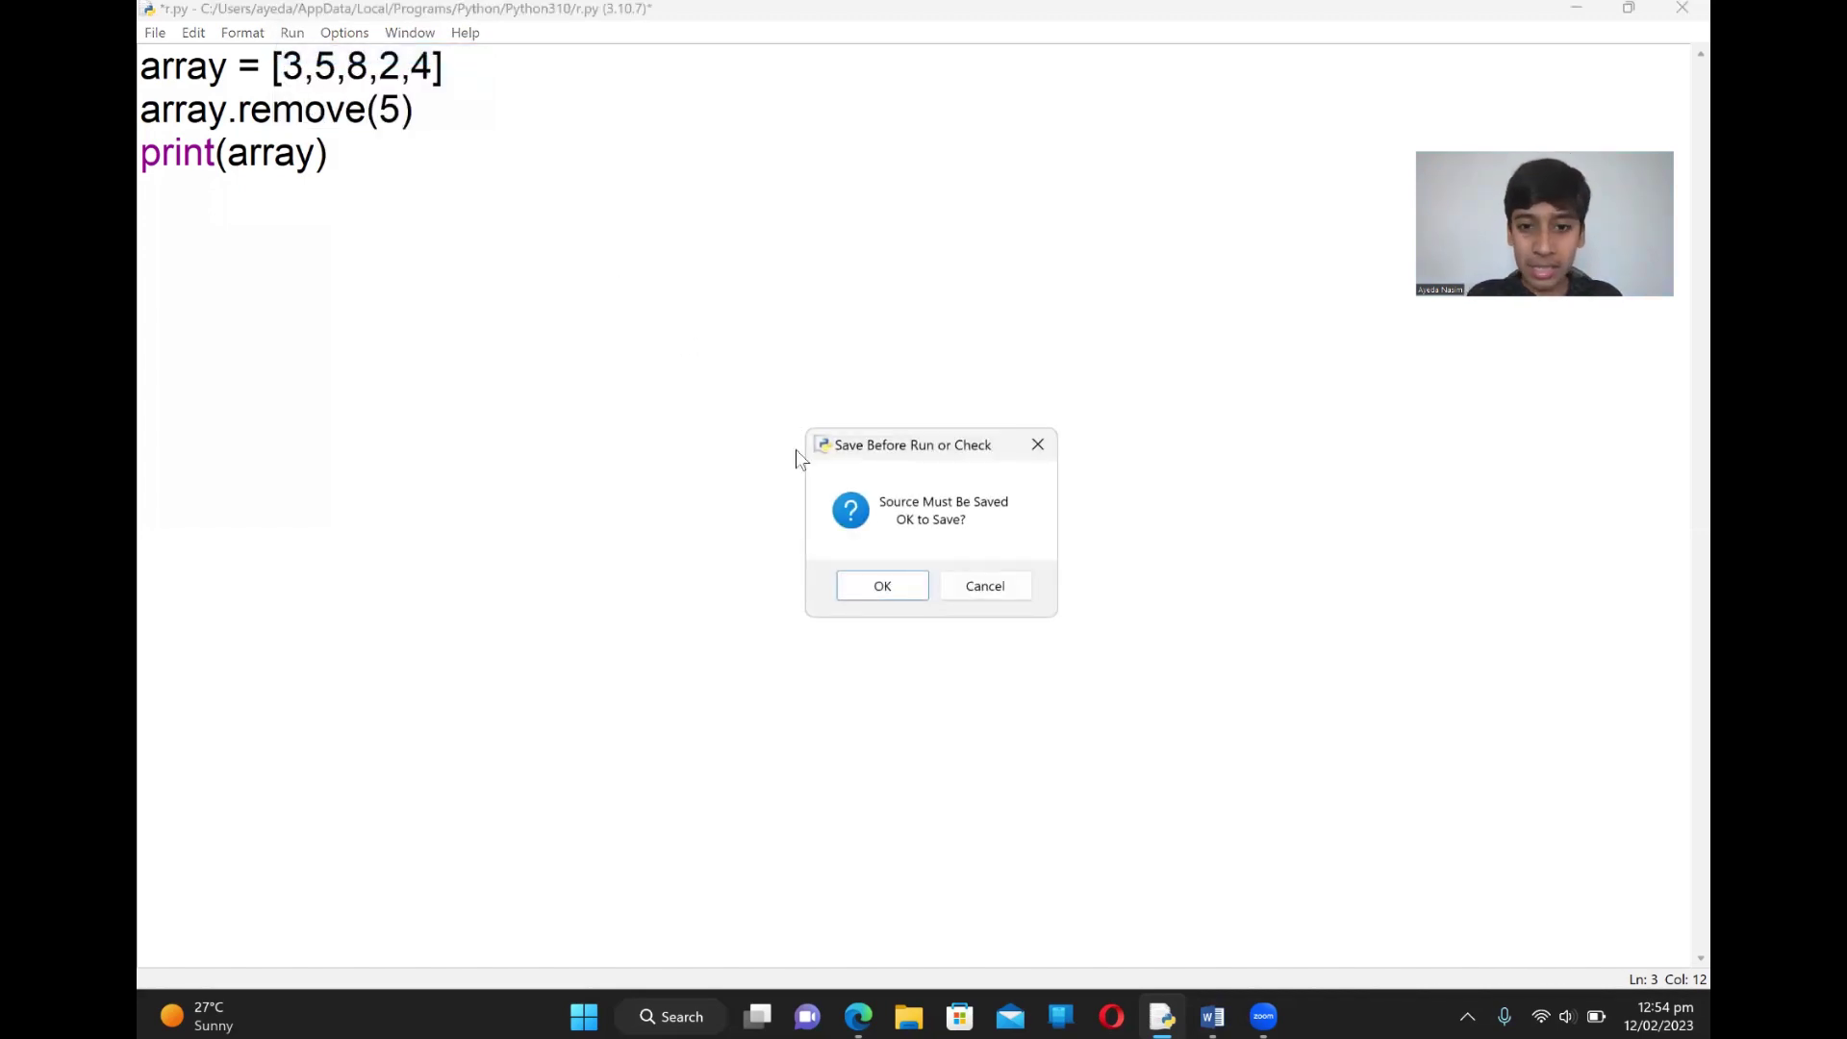
pyautogui.click(854, 589)
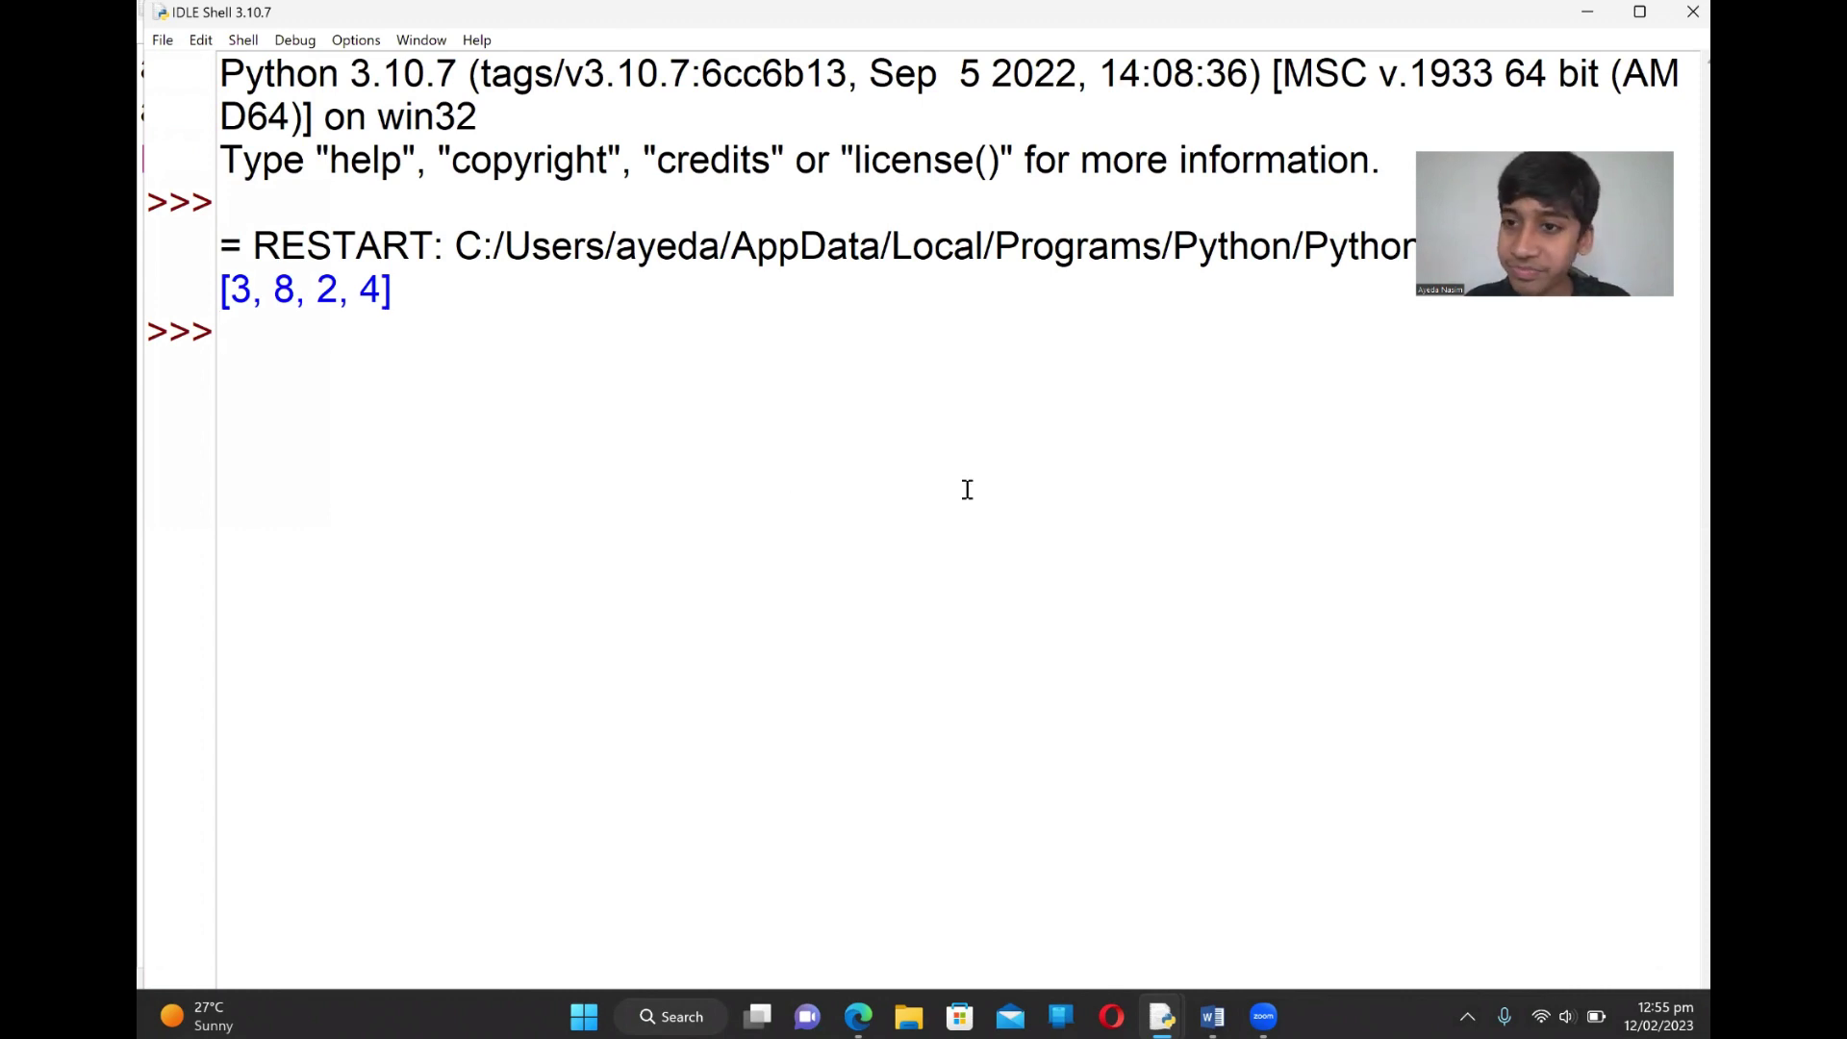
# Close the IDLE Shell window showing [3, 8, 2, 4] and return to the r.py editor
pyautogui.click(1693, 12)
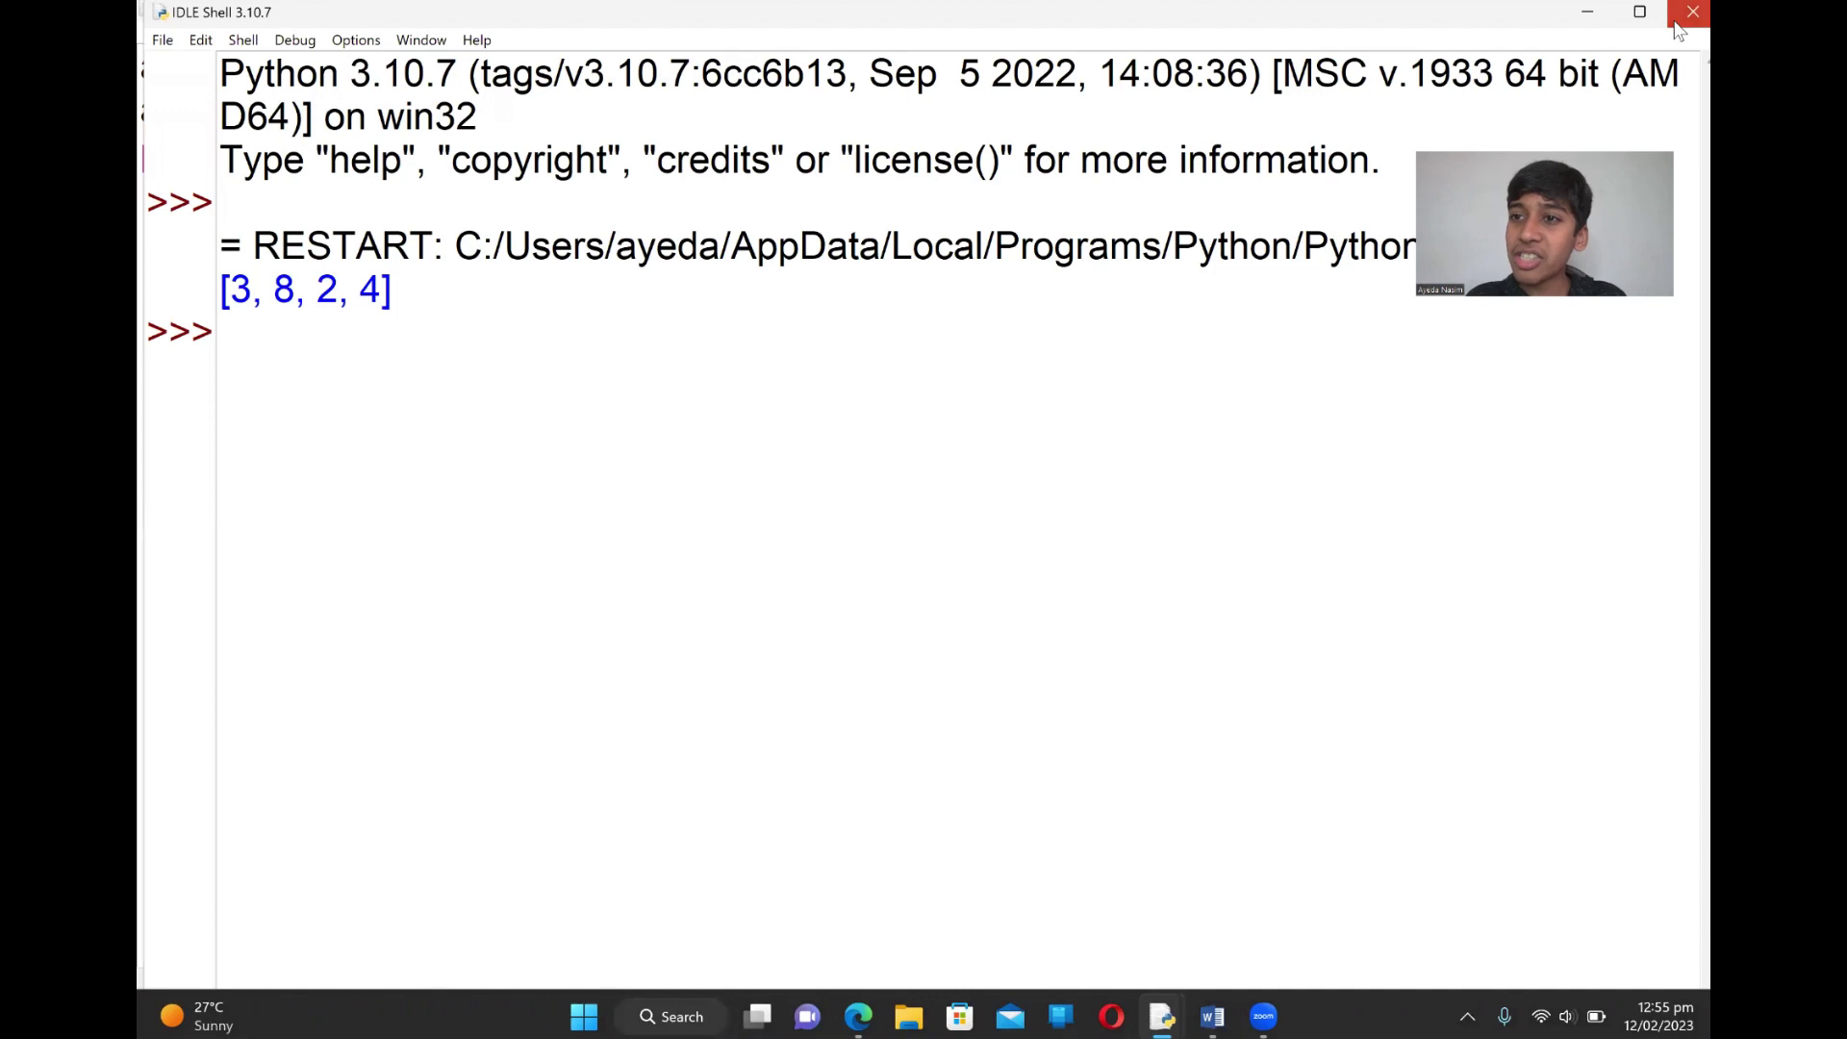